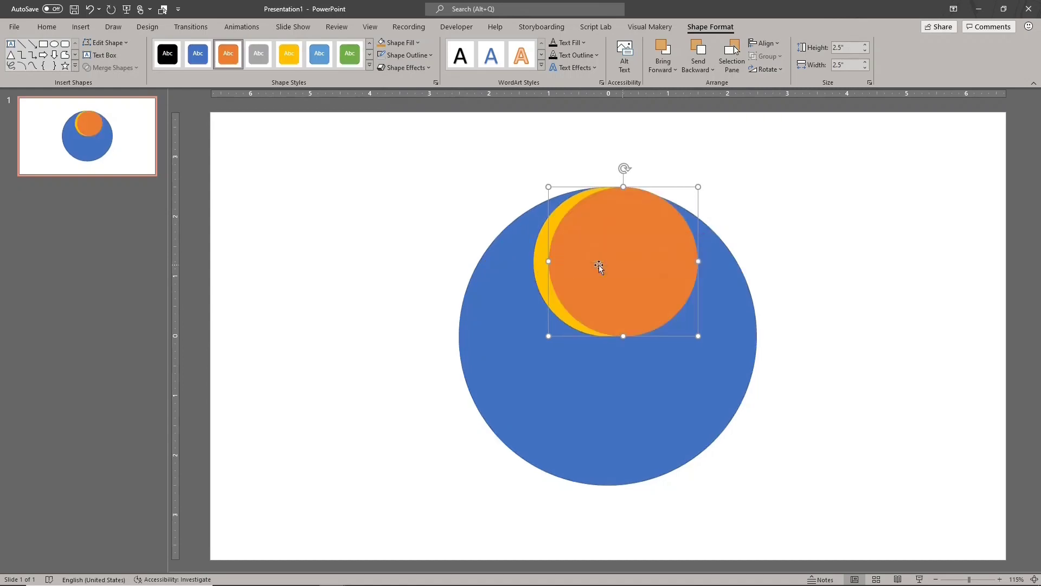
- Select the yellow circle and add the orange circle to the selection
{"action": "key", "text": "Escape"}
{"action": "left_click", "coordinate": [540, 246]}
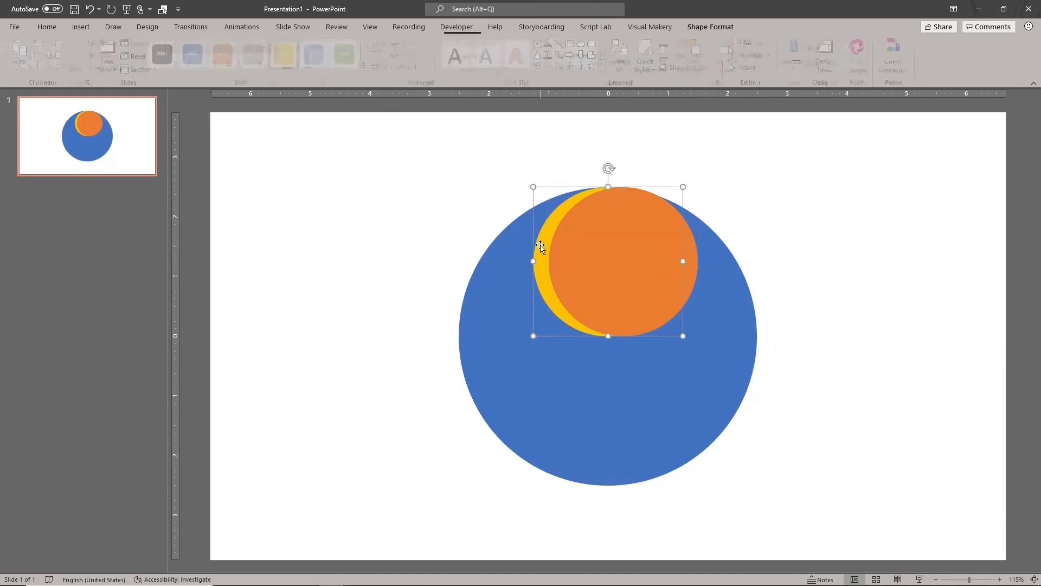
{"action": "left_click", "coordinate": [616, 248], "text": "shift"}
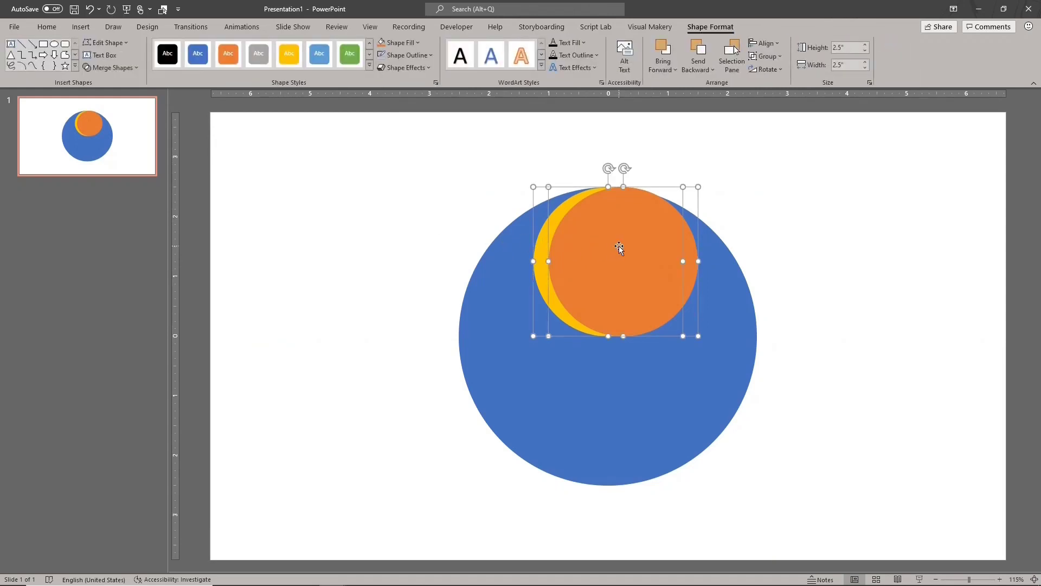
- Subtract the orange circle from the yellow one to leave a crescent, then duplicate it
{"action": "left_click", "coordinate": [125, 71]}
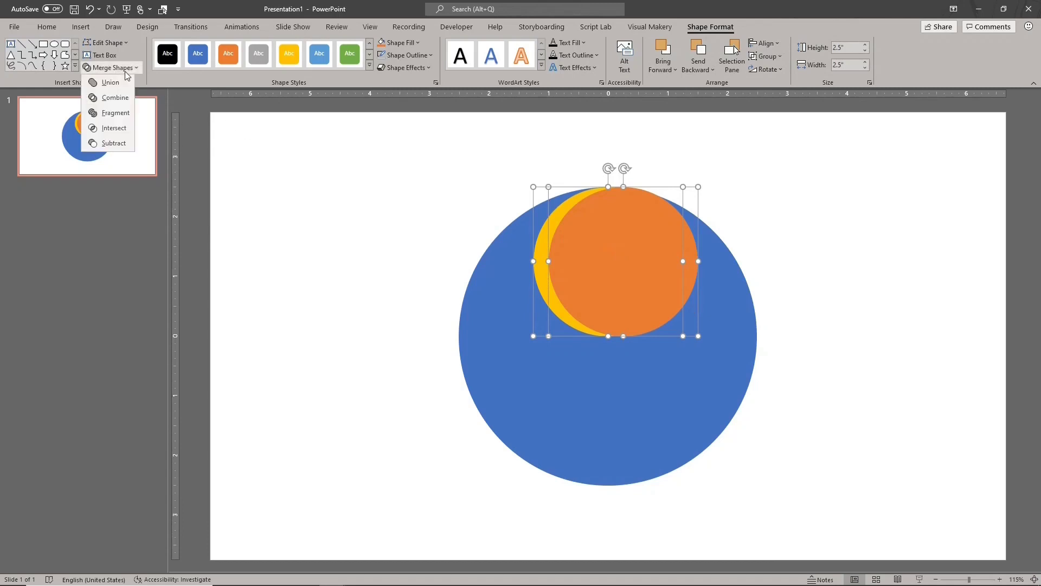
{"action": "left_click", "coordinate": [121, 144]}
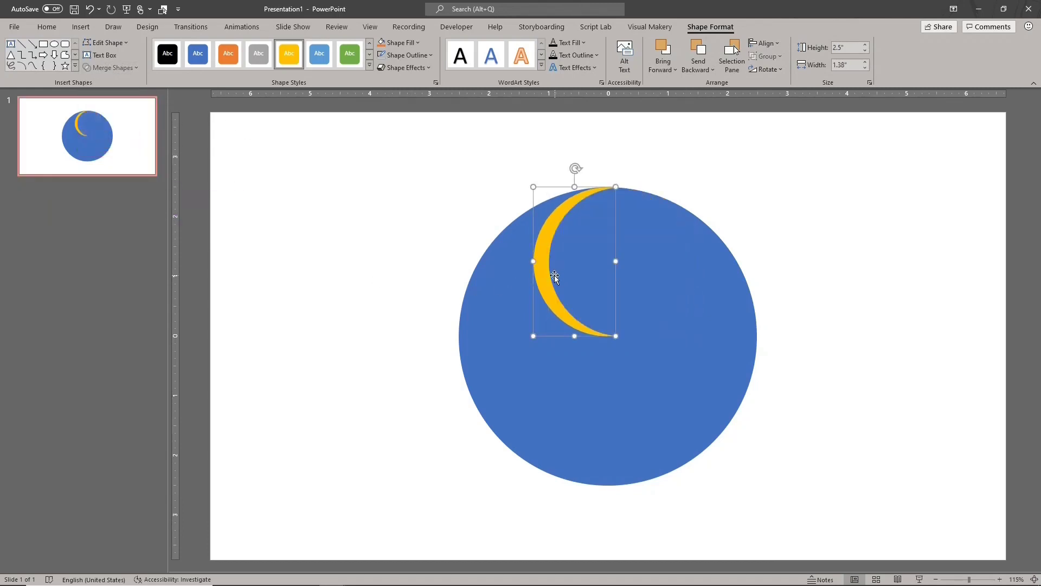
{"action": "key", "text": "ctrl+d"}
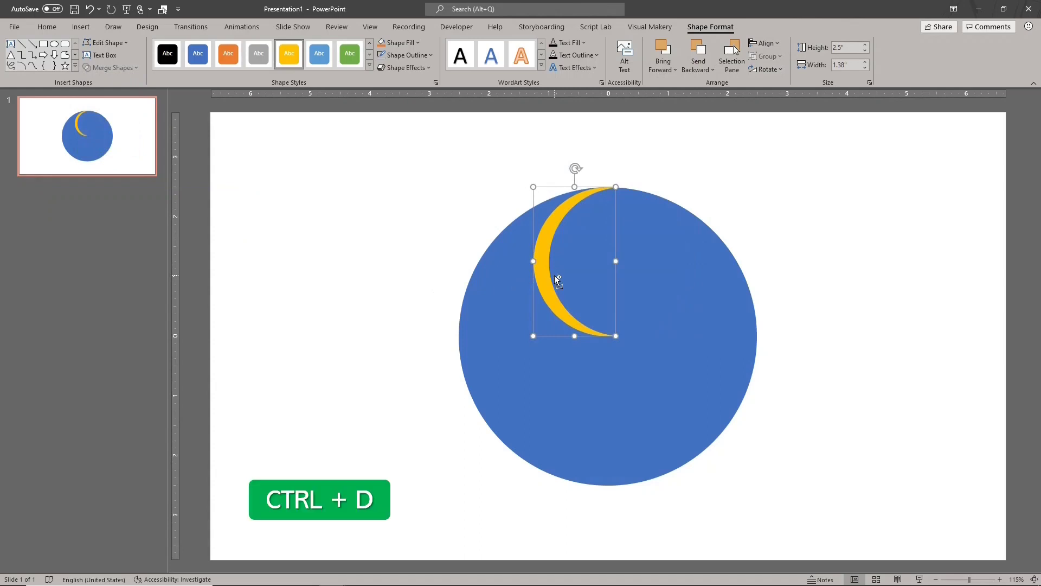
{"action": "key", "text": "ctrl+d"}
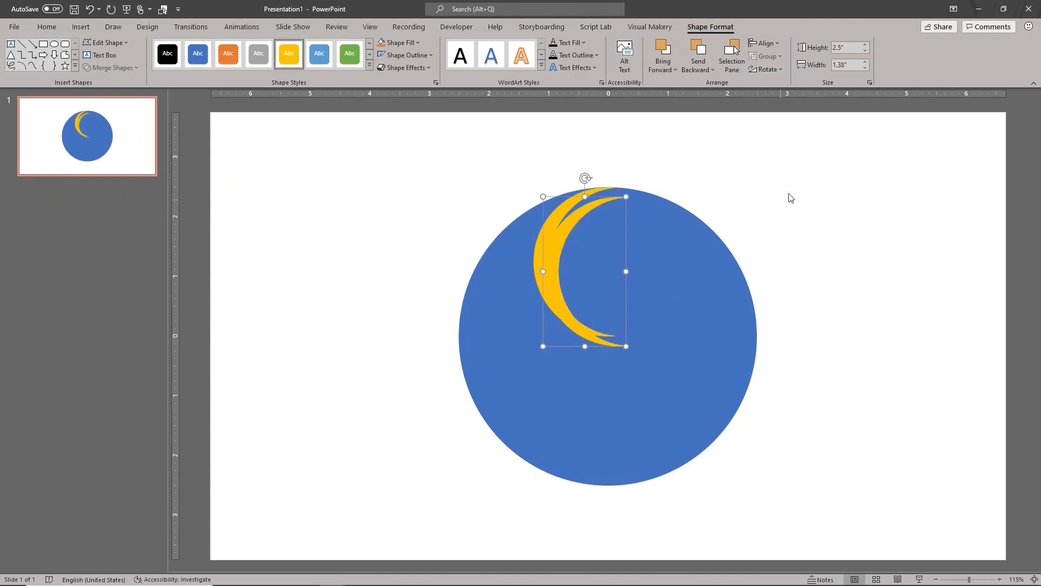
- Flip the copy horizontally and align it below the first crescent to form an S
{"action": "left_click", "coordinate": [773, 72]}
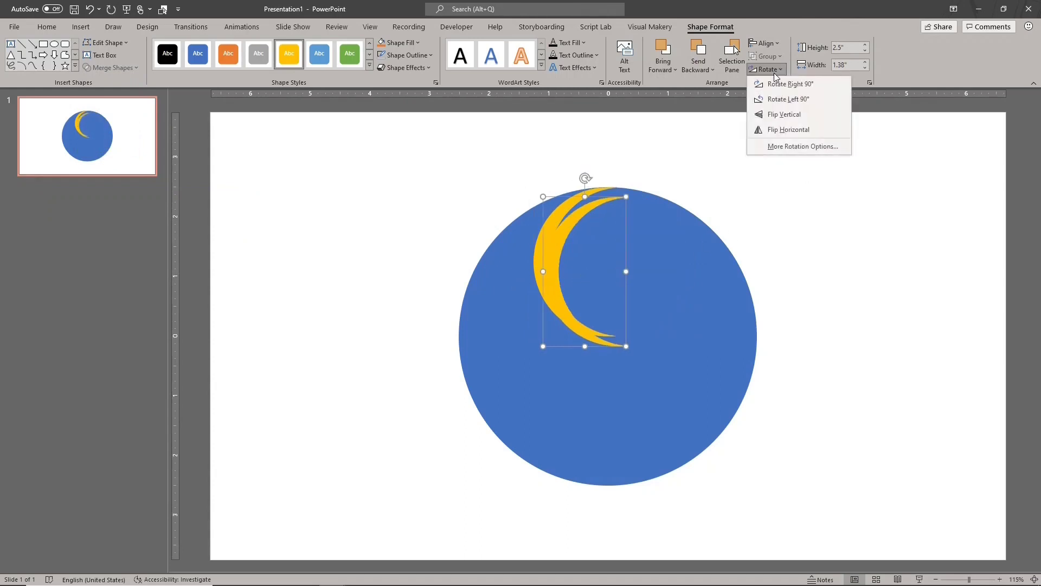
{"action": "left_click", "coordinate": [781, 131]}
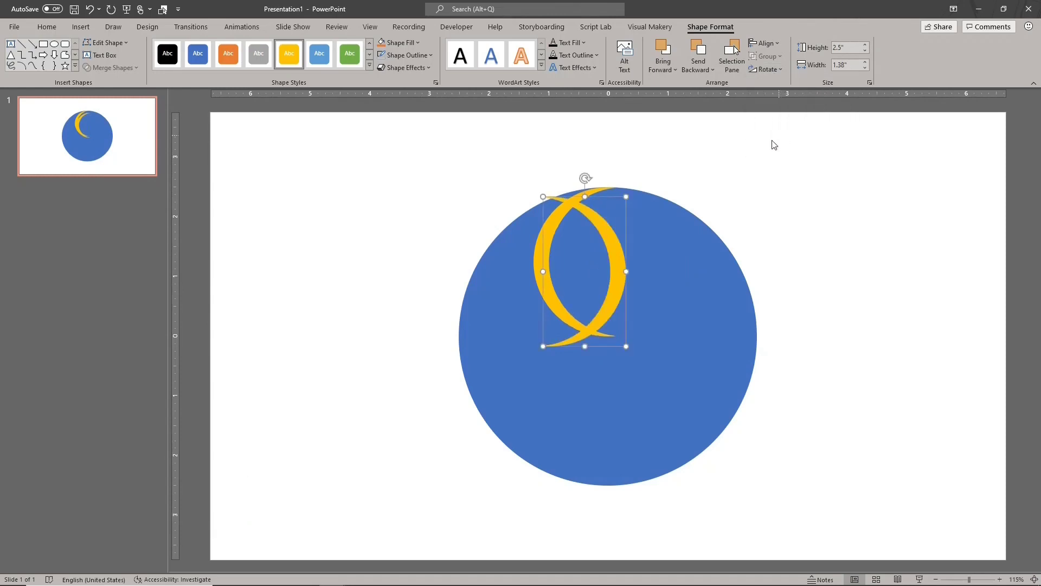
{"action": "mouse_move", "coordinate": [612, 268]}
{"action": "left_mouse_down"}
{"action": "mouse_move", "coordinate": [665, 407]}
{"action": "mouse_move", "coordinate": [679, 404]}
{"action": "left_mouse_up"}
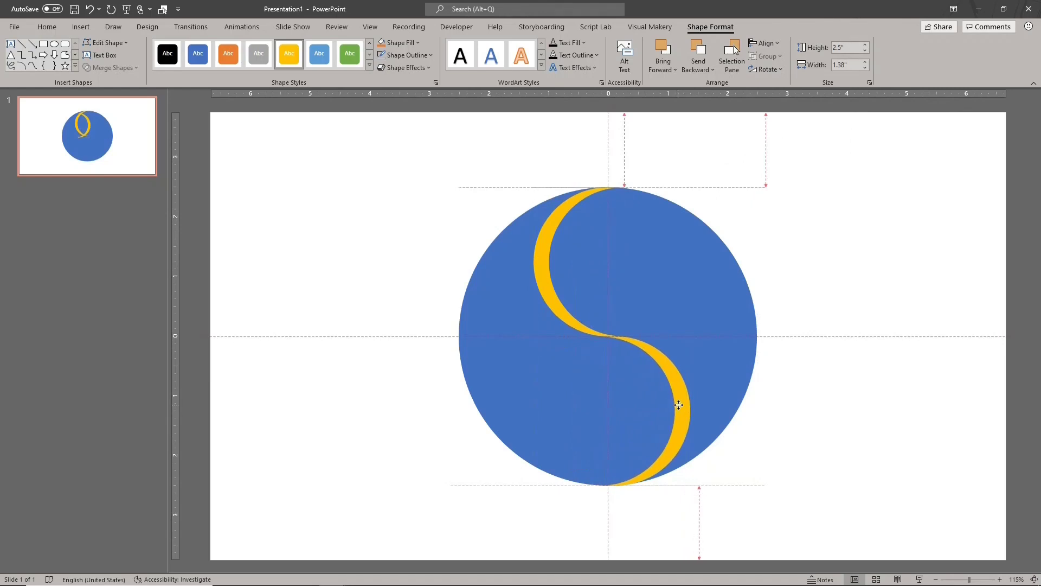
{"action": "left_click_drag", "start_coordinate": [549, 294], "coordinate": [540, 292]}
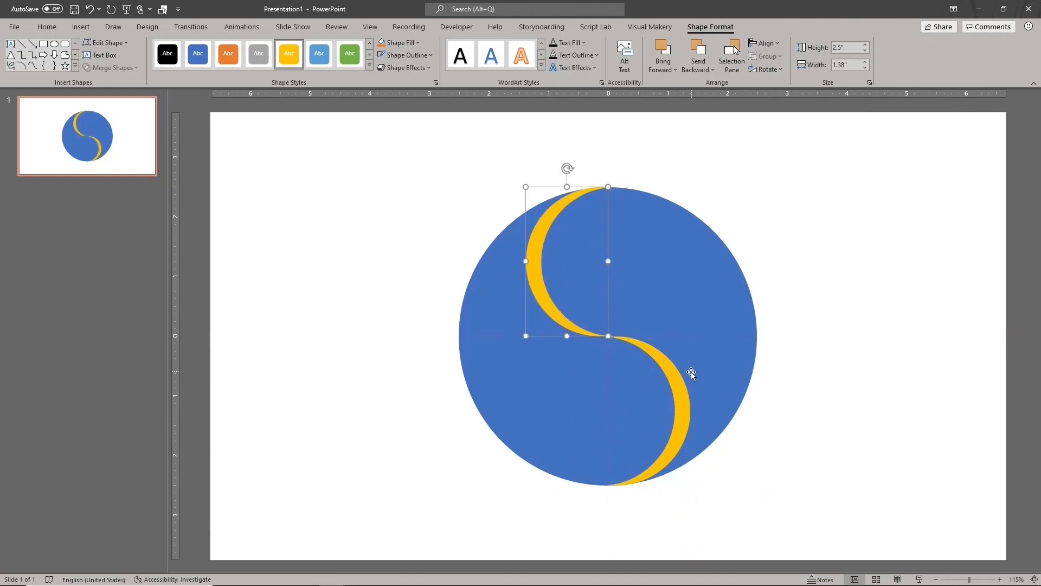
{"action": "left_click_drag", "start_coordinate": [679, 388], "coordinate": [678, 389]}
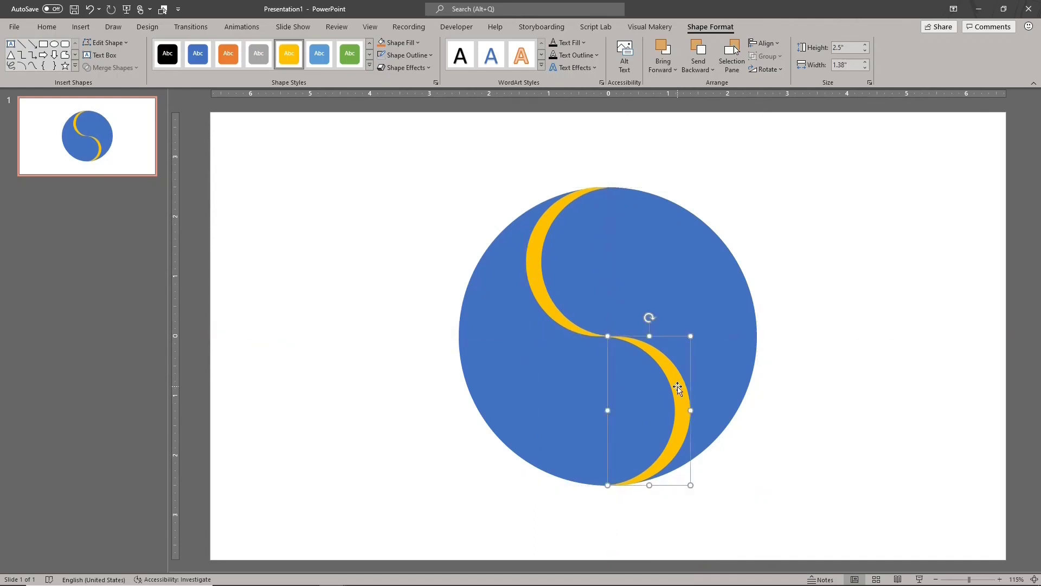
- Union the two crescents into one S shape and duplicate it
{"action": "left_click", "coordinate": [560, 323]}
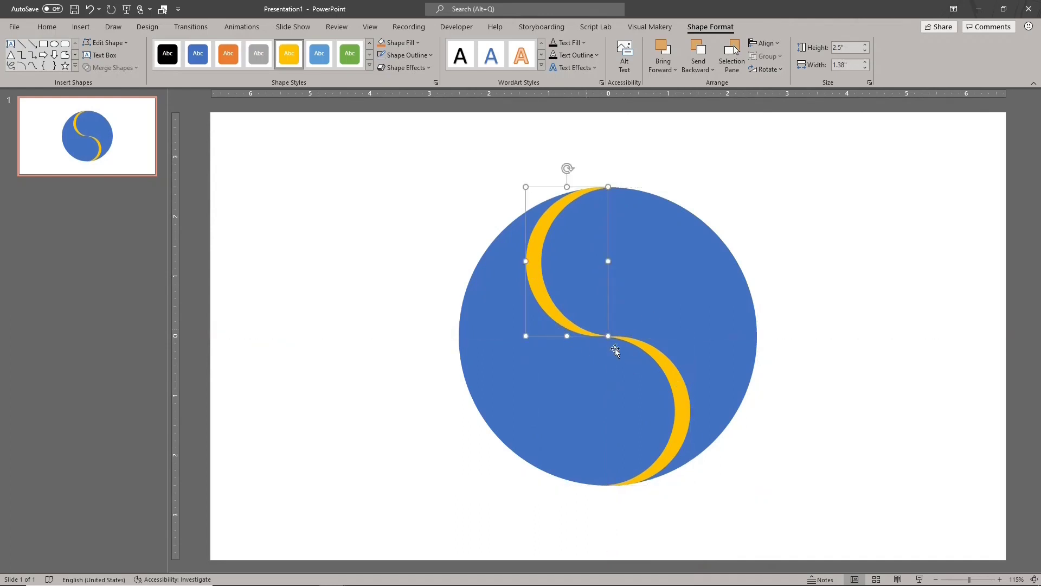
{"action": "left_click", "coordinate": [667, 369], "text": "shift"}
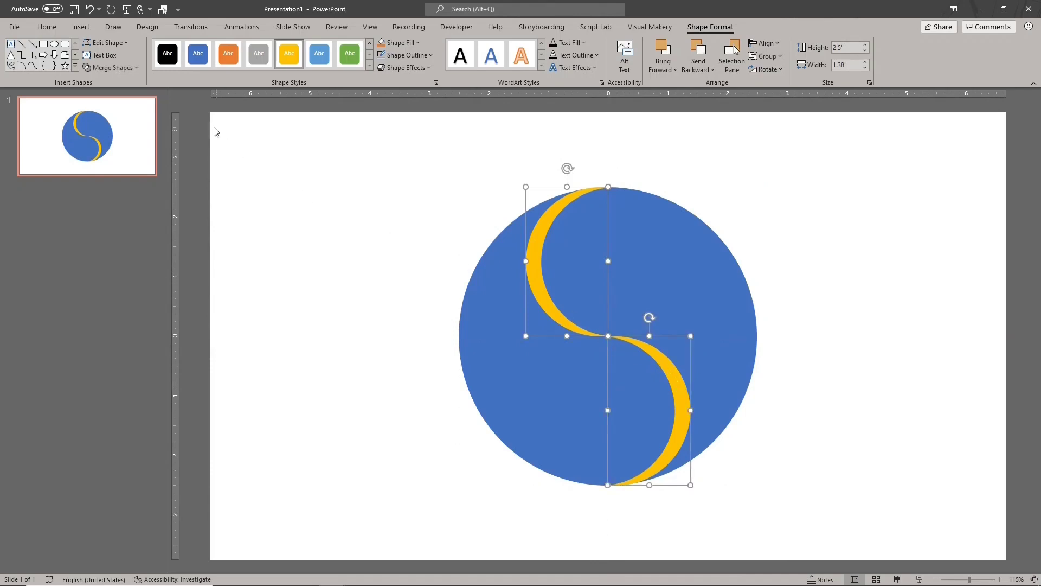
{"action": "left_click", "coordinate": [138, 69]}
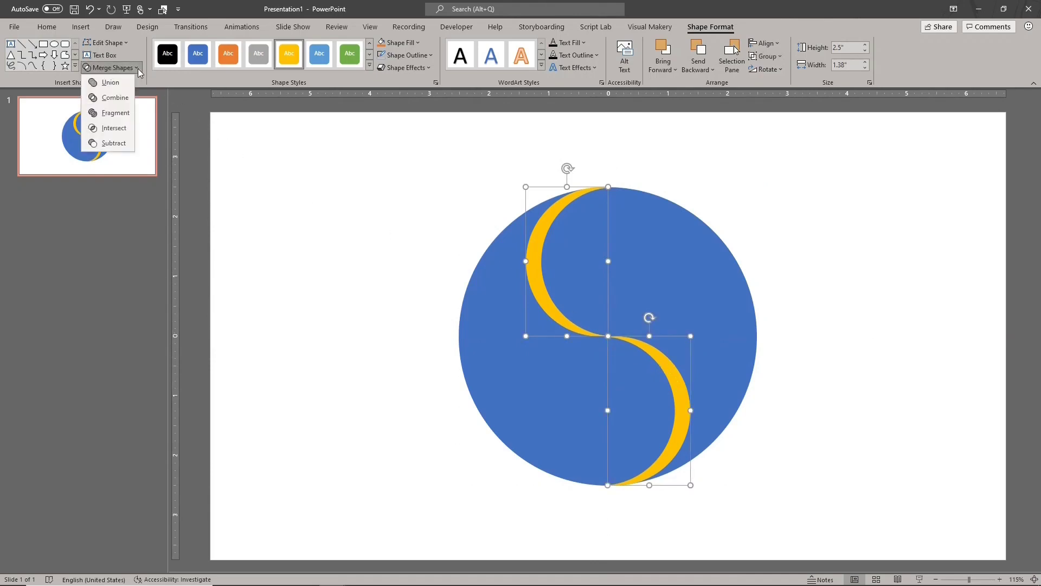
{"action": "left_click", "coordinate": [130, 84]}
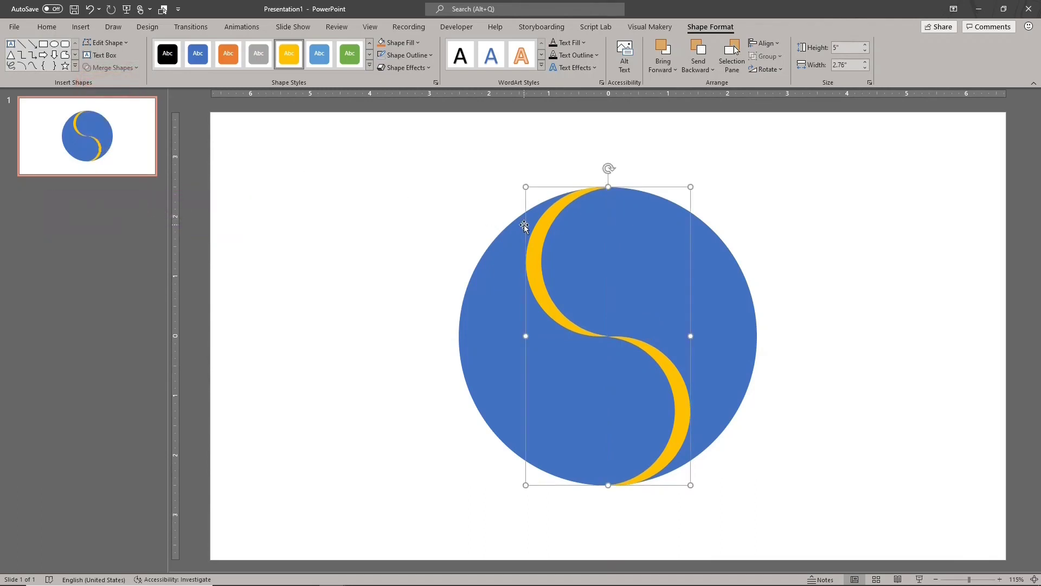
{"action": "key", "text": "ctrl+d"}
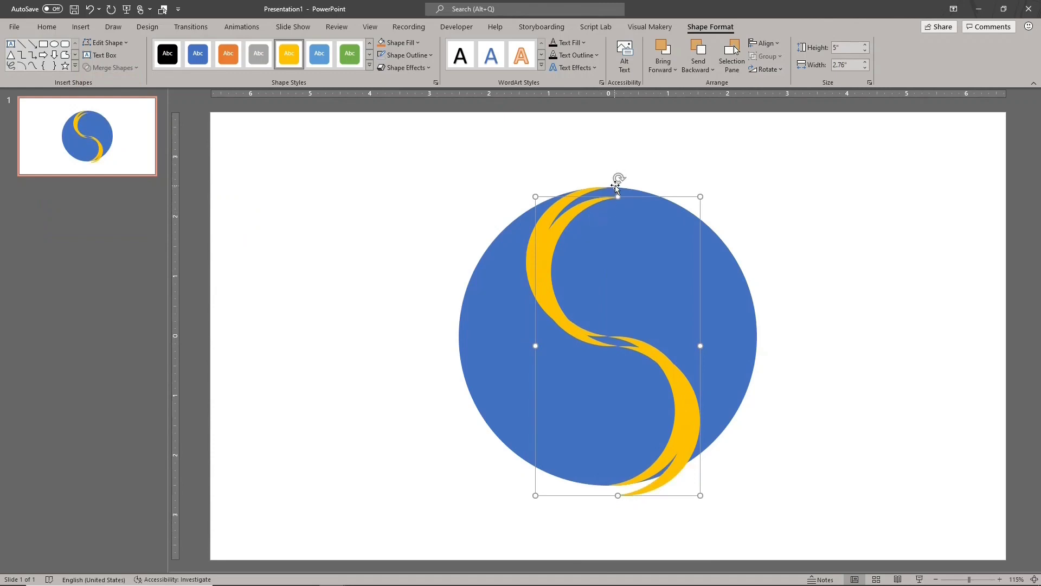
- Rotate the copy 90° right, centre it on the circle and select both S shapes
{"action": "left_click", "coordinate": [777, 69]}
{"action": "left_click", "coordinate": [792, 86]}
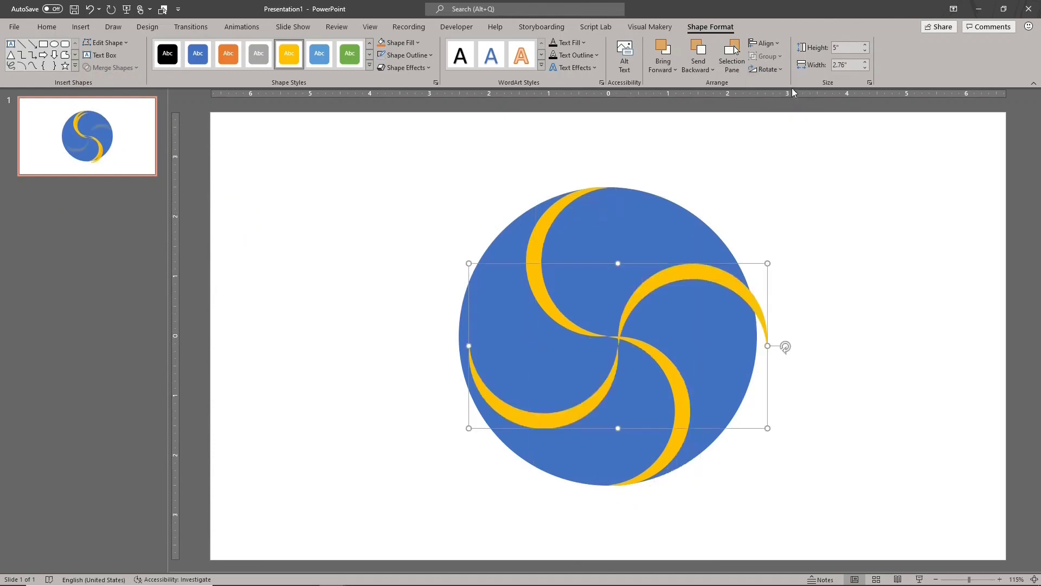
{"action": "left_click_drag", "start_coordinate": [699, 273], "coordinate": [688, 258]}
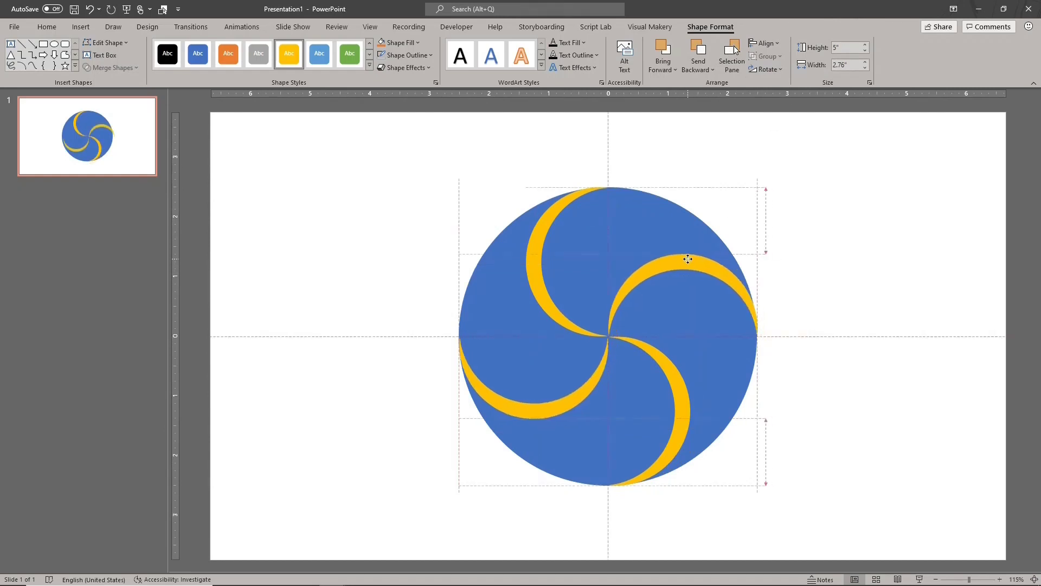
{"action": "left_click_drag", "start_coordinate": [687, 259], "coordinate": [688, 261]}
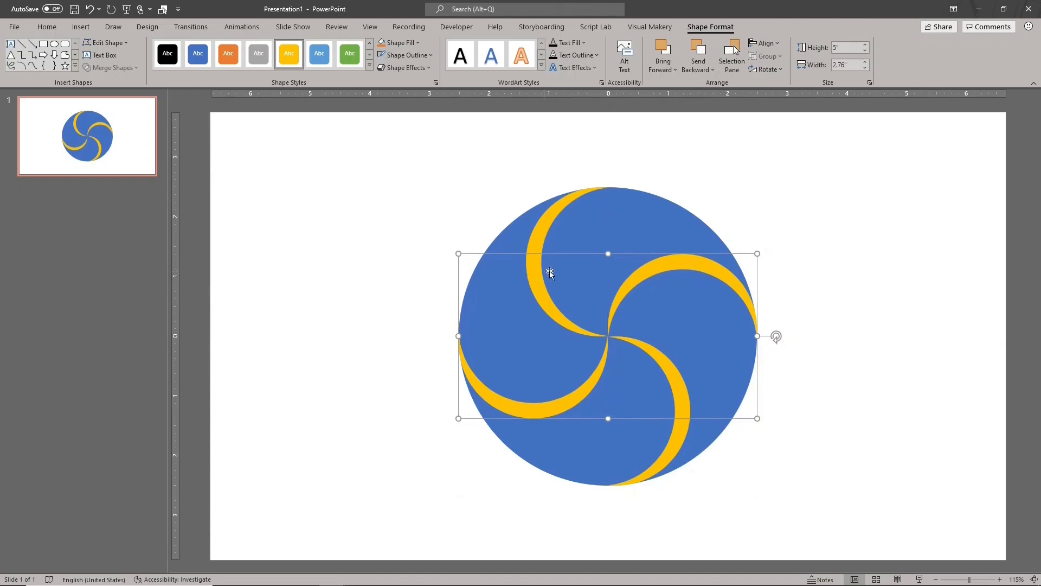
{"action": "left_click", "coordinate": [539, 246], "text": "shift"}
- Union the S shapes into a four-armed swirl, duplicate it and rotate the copy 45°
{"action": "left_click", "coordinate": [131, 69]}
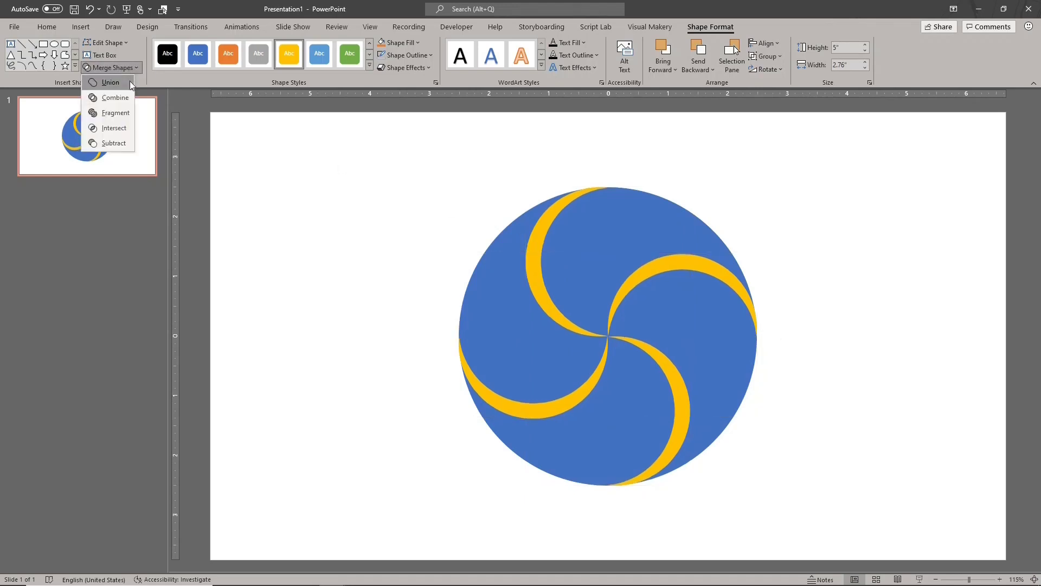
{"action": "left_click", "coordinate": [129, 81]}
{"action": "key", "text": "ctrl+d"}
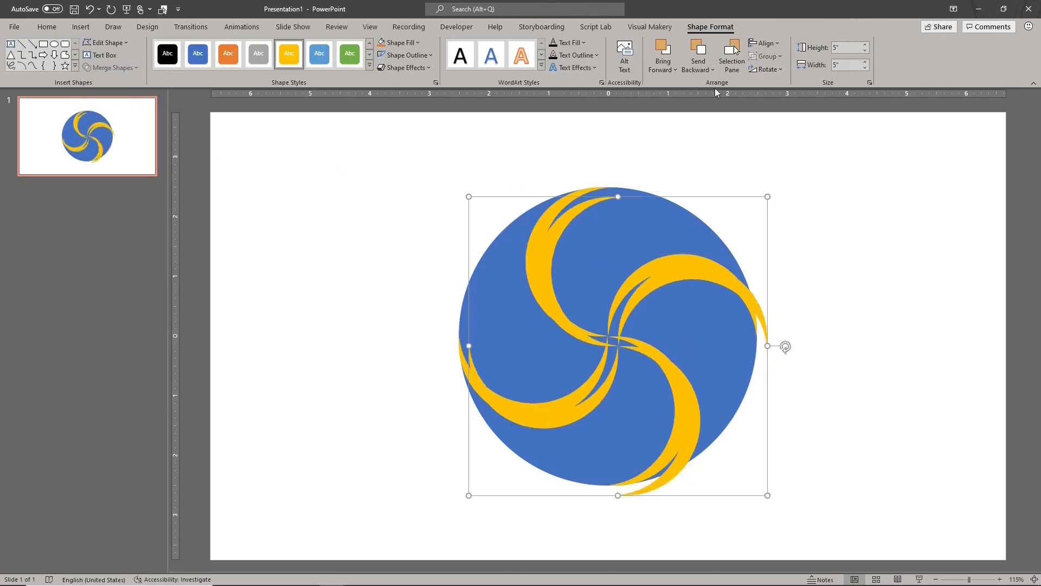
{"action": "left_click", "coordinate": [777, 71]}
{"action": "left_click", "coordinate": [792, 147]}
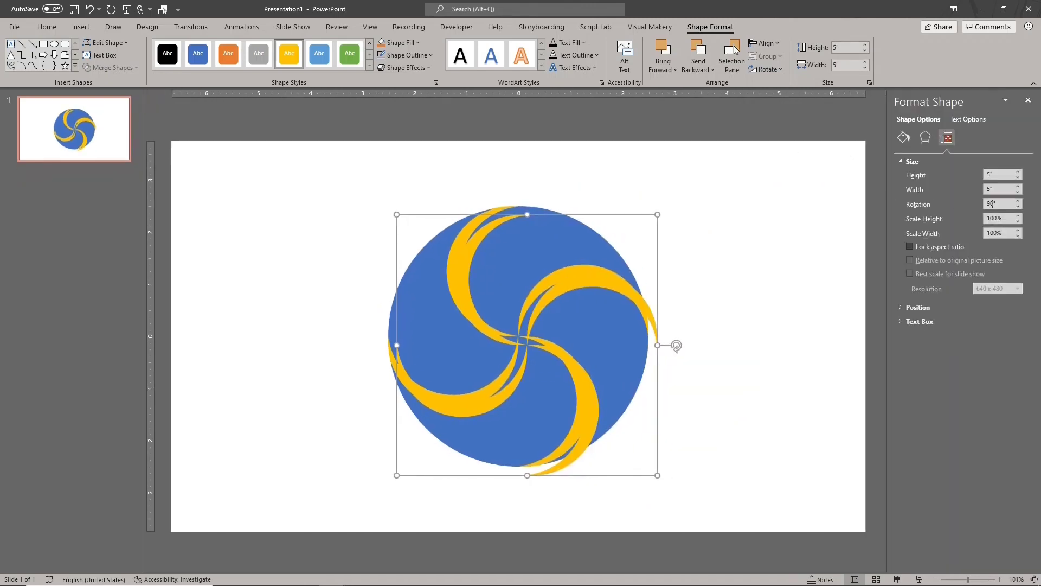
{"action": "triple_click", "coordinate": [992, 204]}
{"action": "type", "text": "45"}
{"action": "key", "text": "Return"}
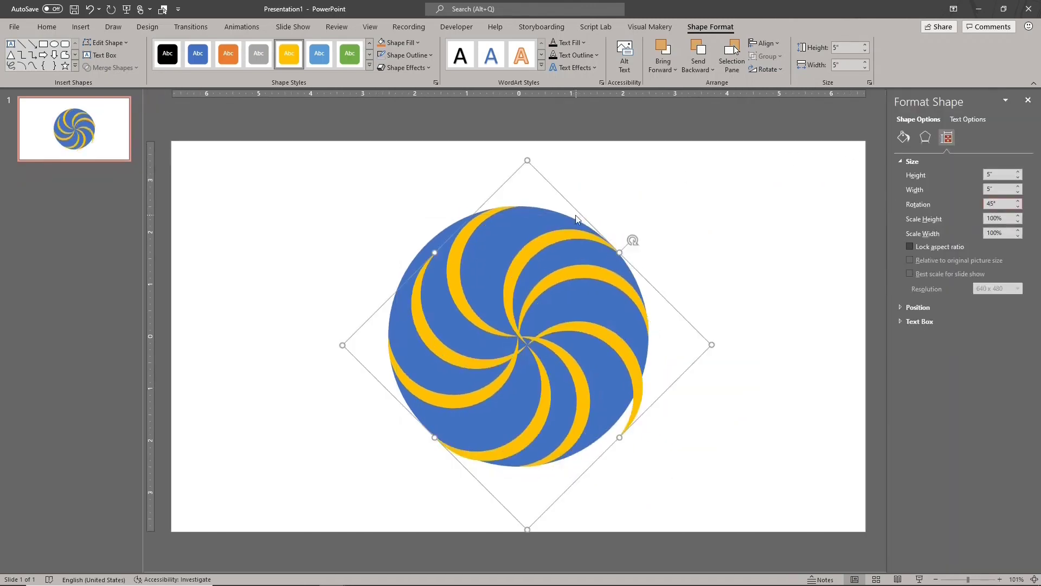
- Centre the rotated copy over the circle and union both into an eight-armed swirl
{"action": "left_click_drag", "start_coordinate": [570, 204], "coordinate": [566, 202]}
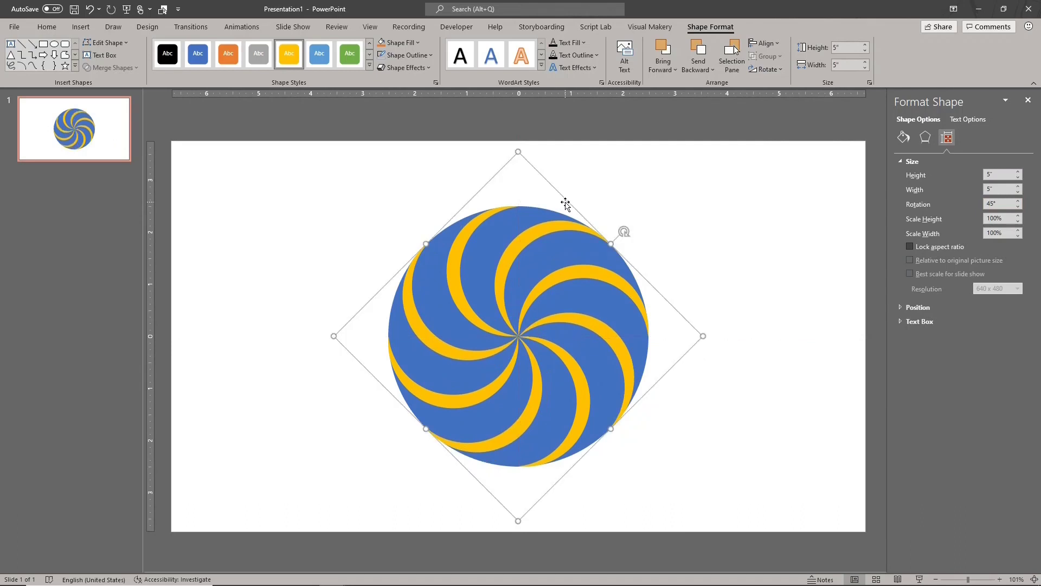
{"action": "left_click", "coordinate": [483, 232], "text": "shift"}
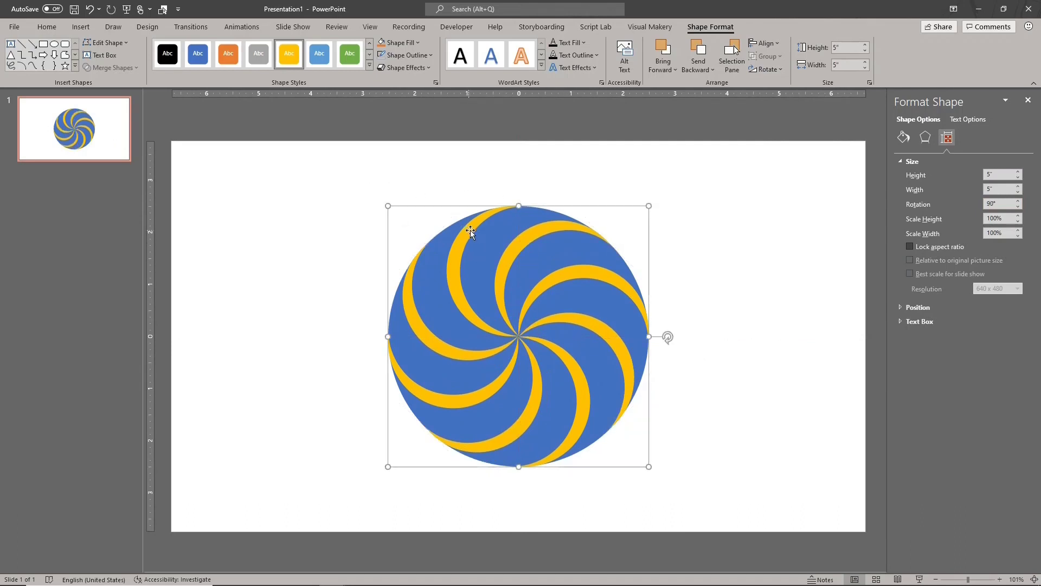
{"action": "left_click", "coordinate": [135, 68]}
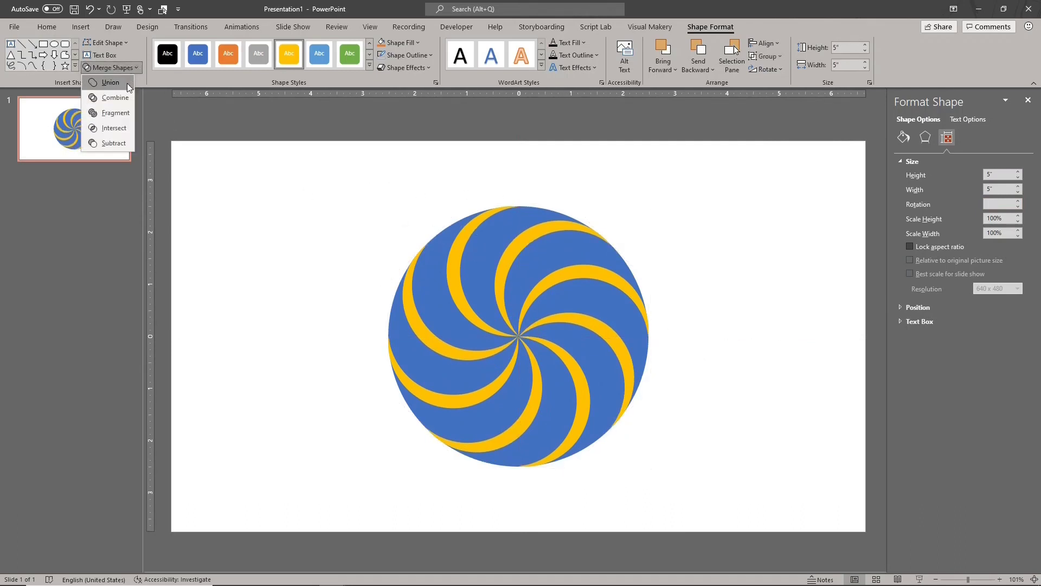
{"action": "left_click", "coordinate": [110, 82]}
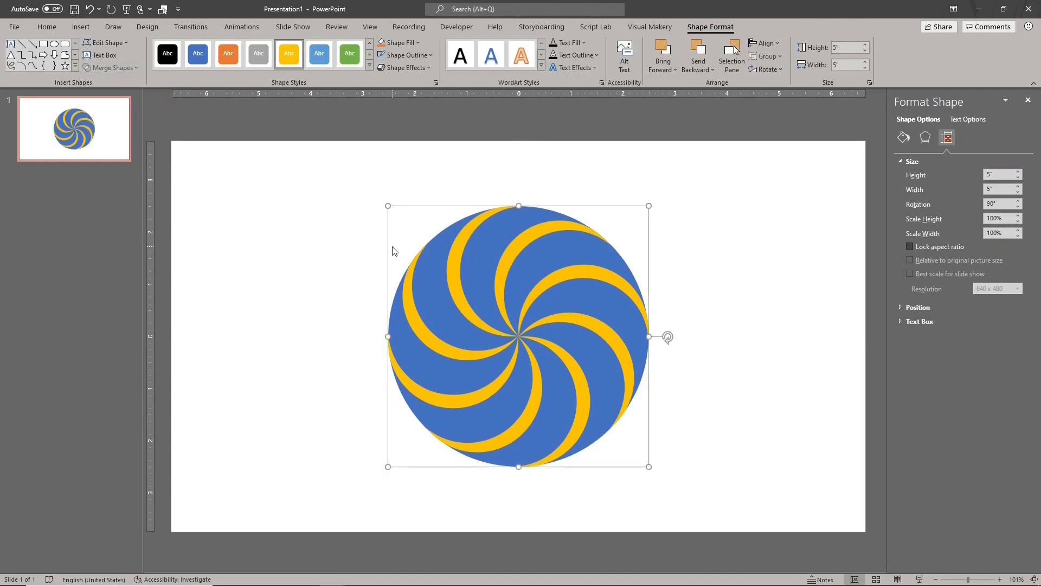
- Duplicate the swirl, style it orange, flip it vertically and lay it over the yellow swirl
{"action": "key", "text": "ctrl+d"}
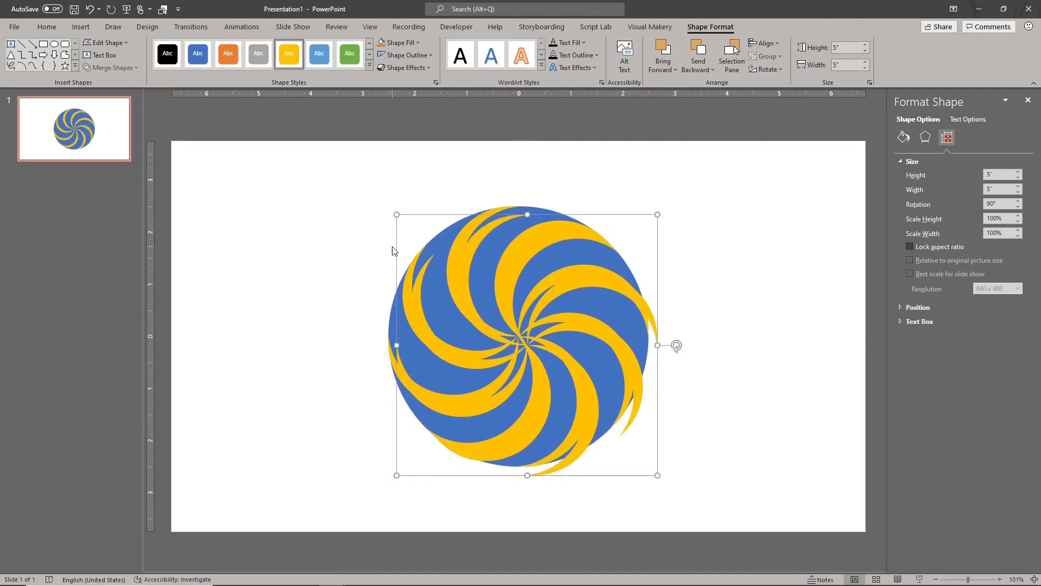
{"action": "left_click", "coordinate": [229, 53]}
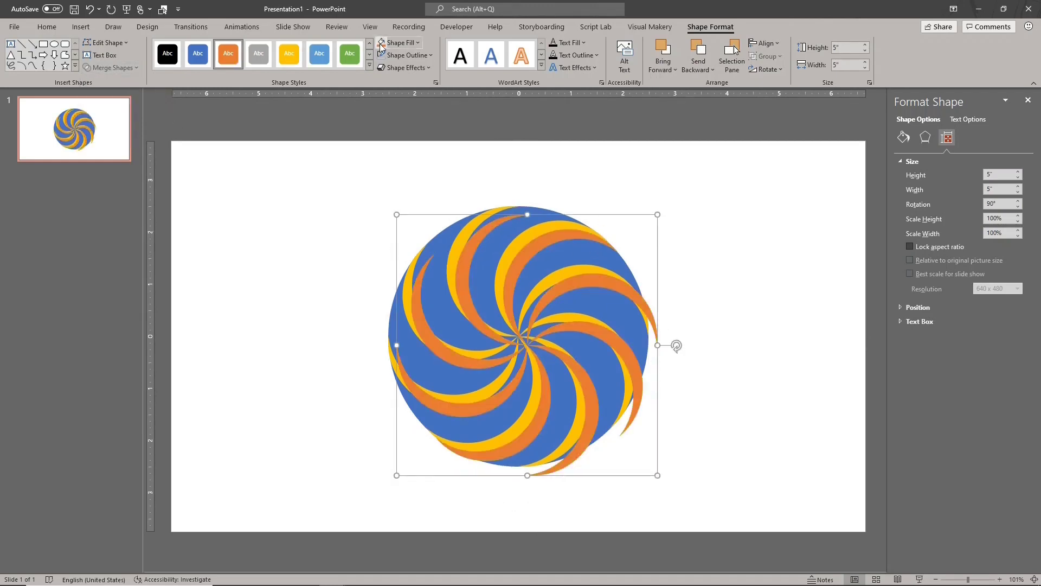
{"action": "left_click", "coordinate": [777, 71]}
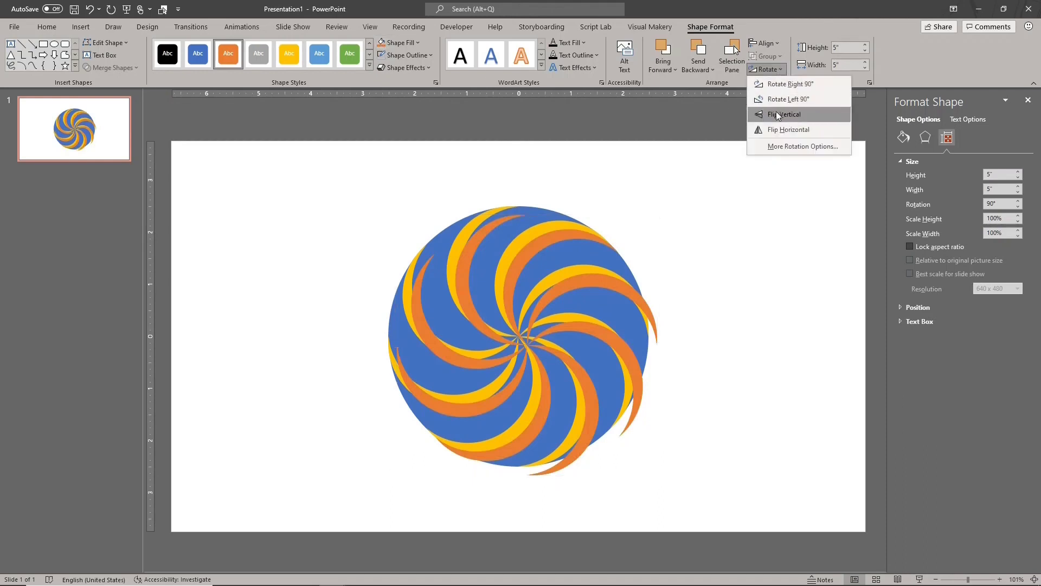
{"action": "left_click", "coordinate": [775, 111]}
{"action": "left_click_drag", "start_coordinate": [586, 244], "coordinate": [576, 238]}
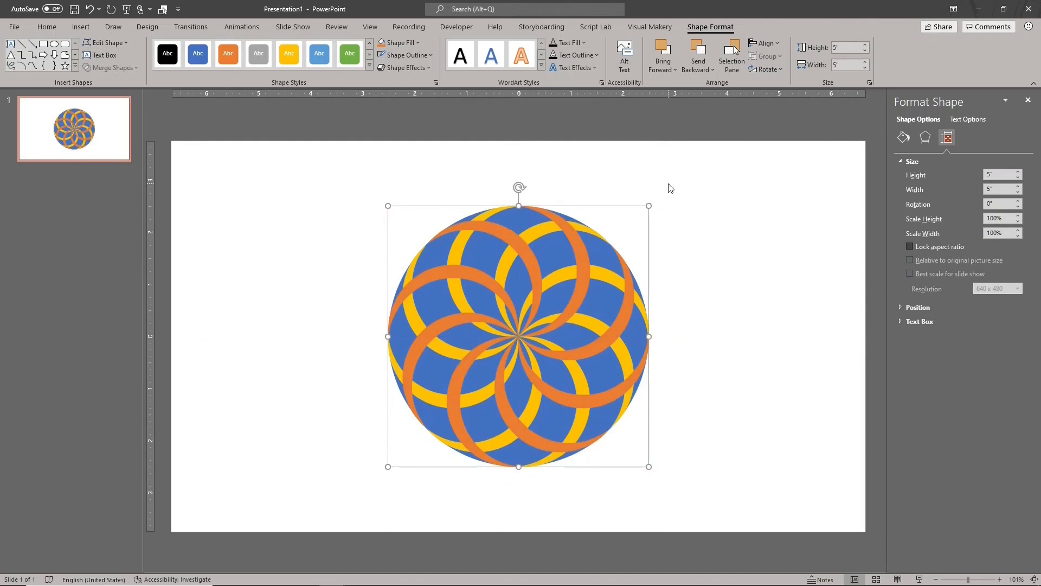
- Fill the backing circle light grey and select the flower shape
{"action": "left_click", "coordinate": [400, 43]}
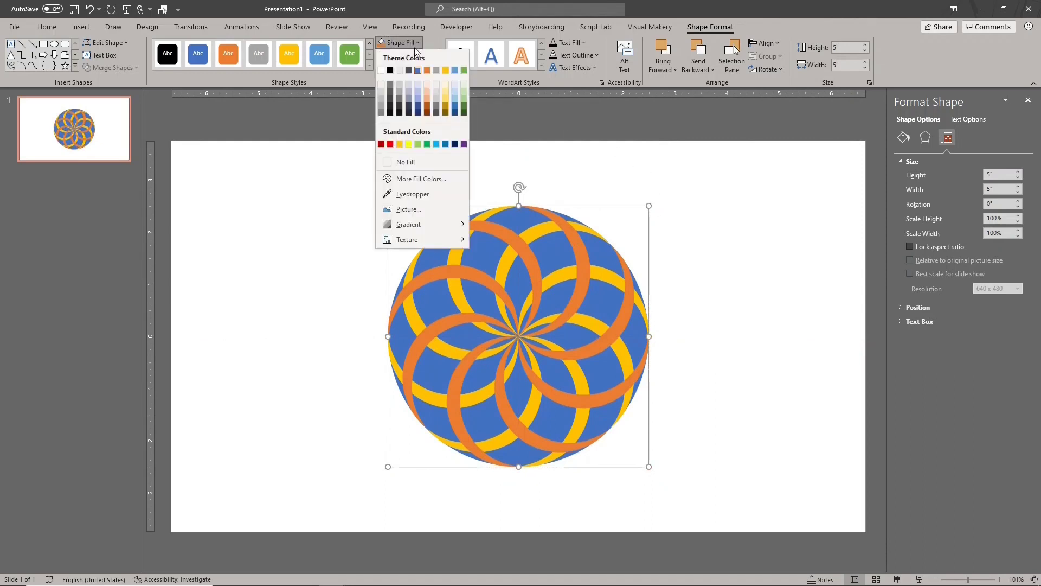
{"action": "left_click", "coordinate": [399, 72]}
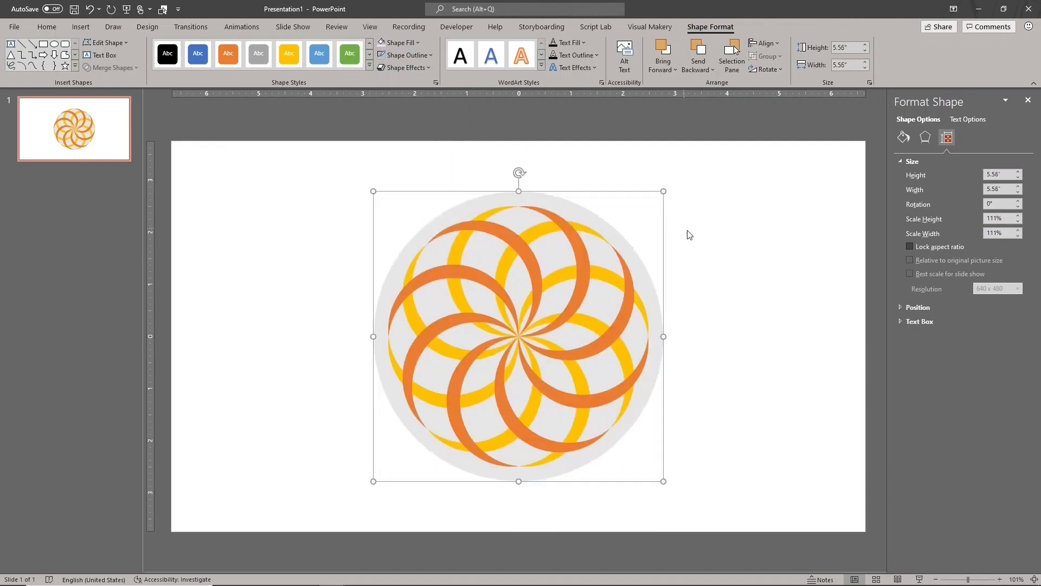
{"action": "left_click", "coordinate": [678, 248]}
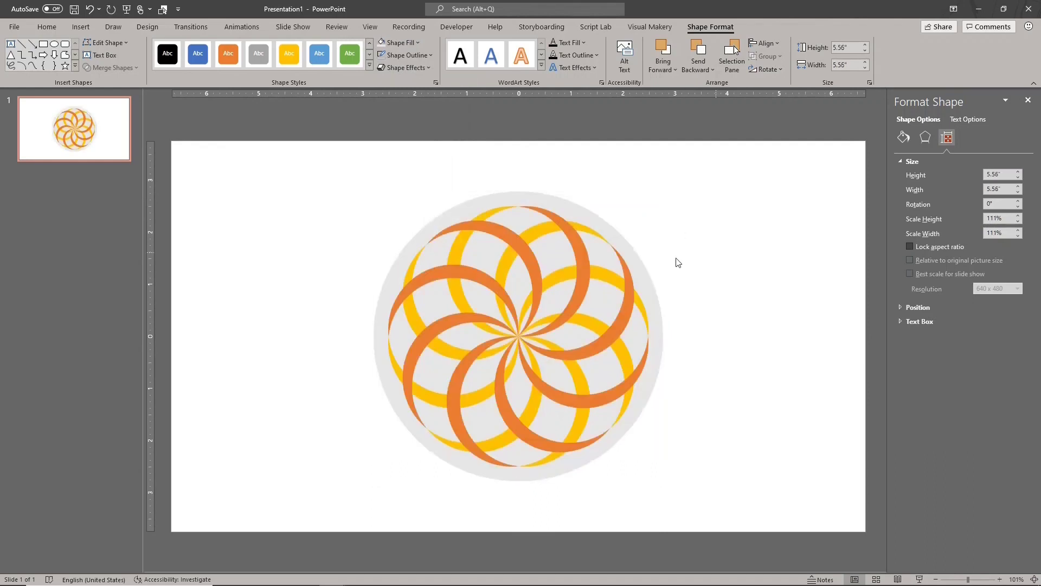
{"action": "left_click", "coordinate": [581, 260]}
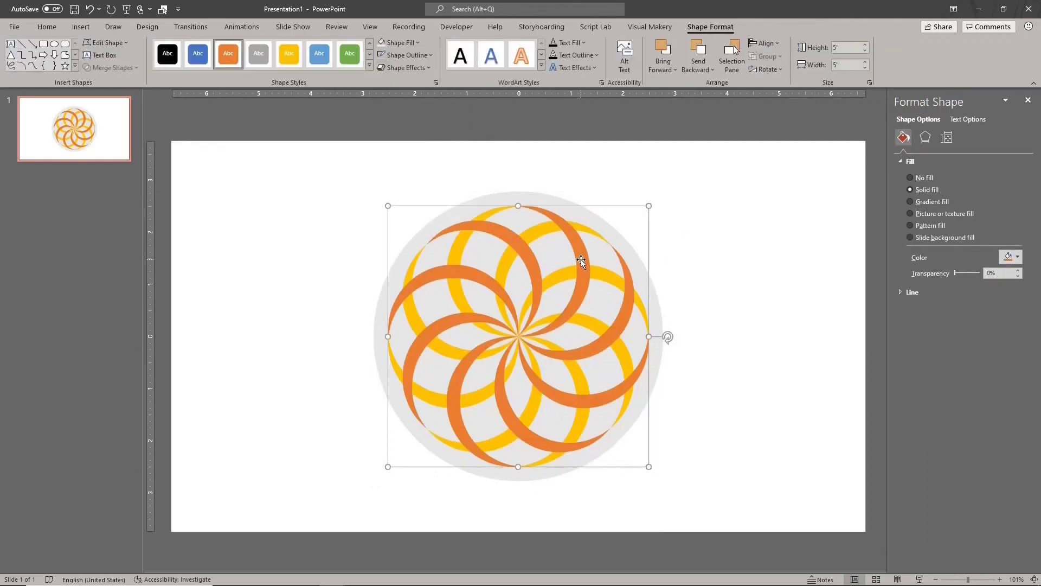
- Give the swirl a Spin animation starting With Previous with a 7-second duration
{"action": "left_click", "coordinate": [242, 27]}
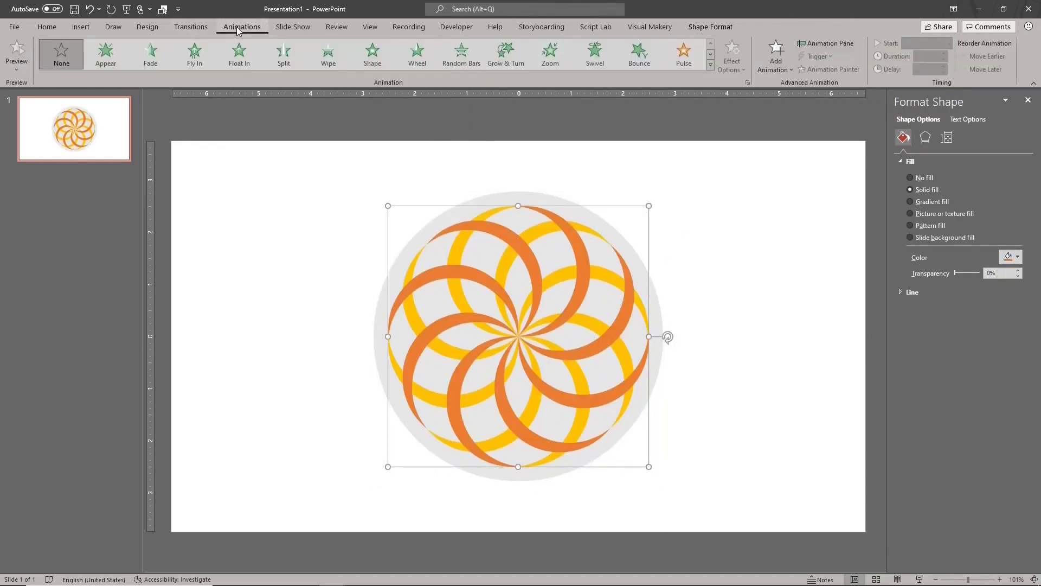
{"action": "left_click", "coordinate": [710, 63]}
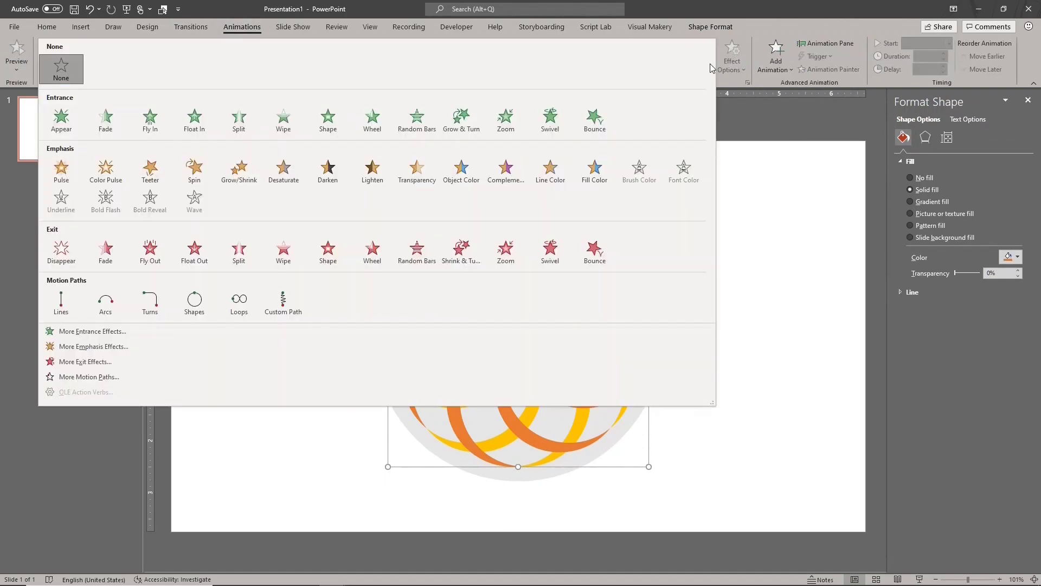
{"action": "left_click", "coordinate": [195, 169]}
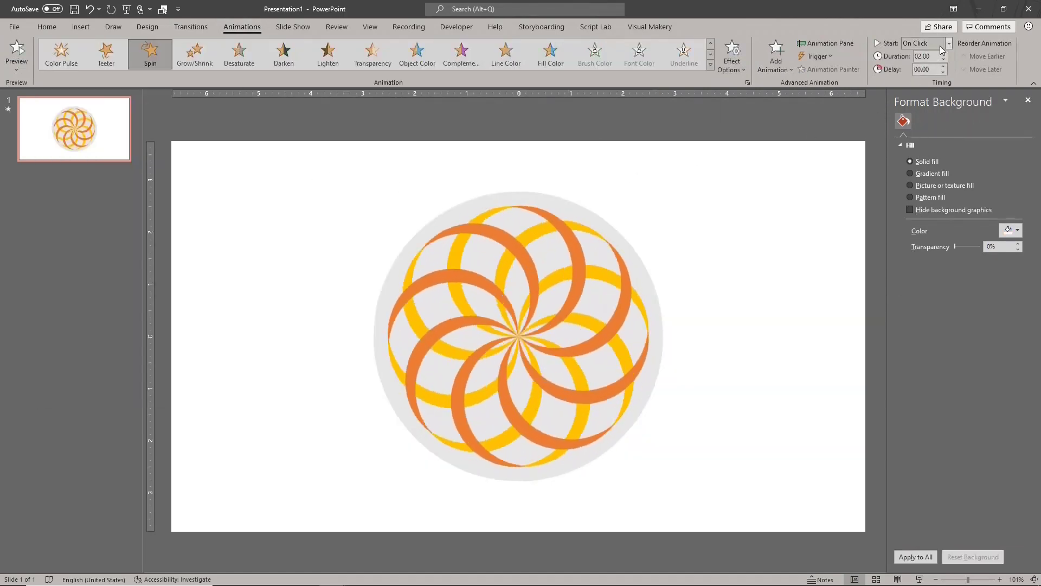
{"action": "left_click", "coordinate": [946, 44]}
{"action": "left_click", "coordinate": [919, 67]}
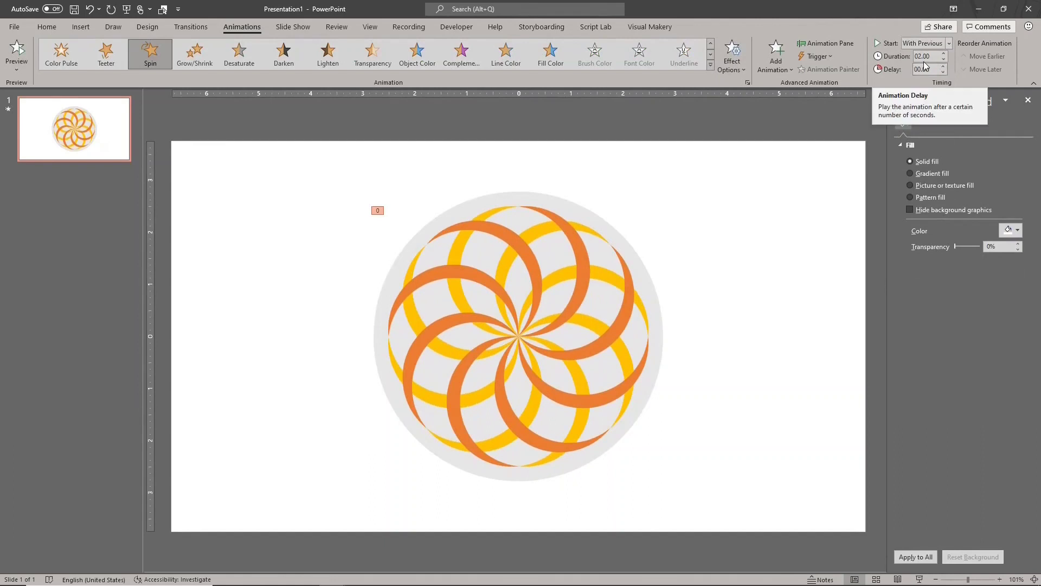
{"action": "left_click", "coordinate": [919, 56]}
{"action": "type", "text": "7"}
{"action": "key", "text": "Return"}
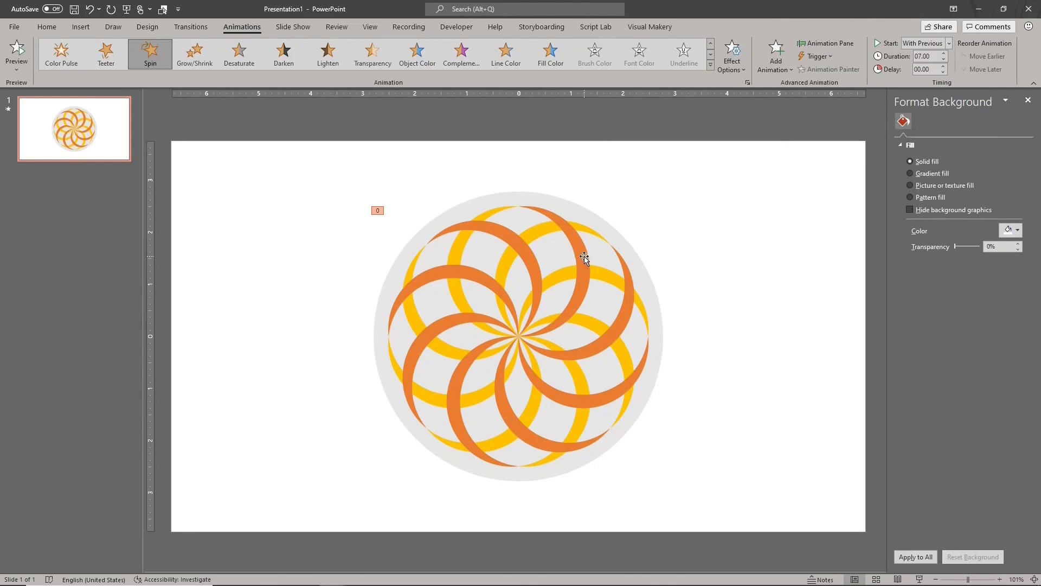
- Preview in the Animation Pane and paint the spin onto the yellow swirl
{"action": "left_click", "coordinate": [830, 43]}
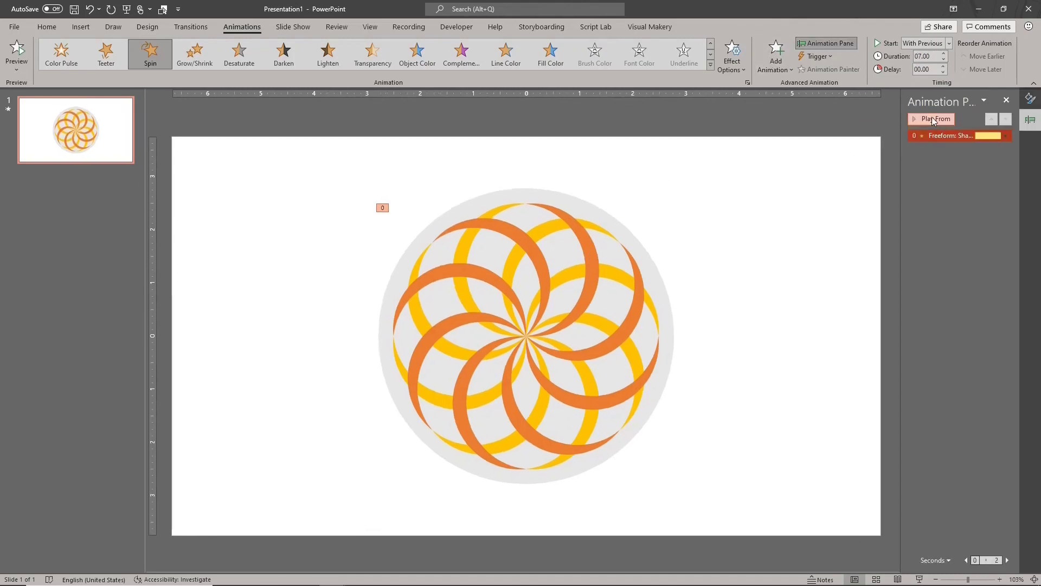
{"action": "left_click", "coordinate": [931, 118]}
{"action": "left_click_drag", "start_coordinate": [591, 274], "coordinate": [521, 273]}
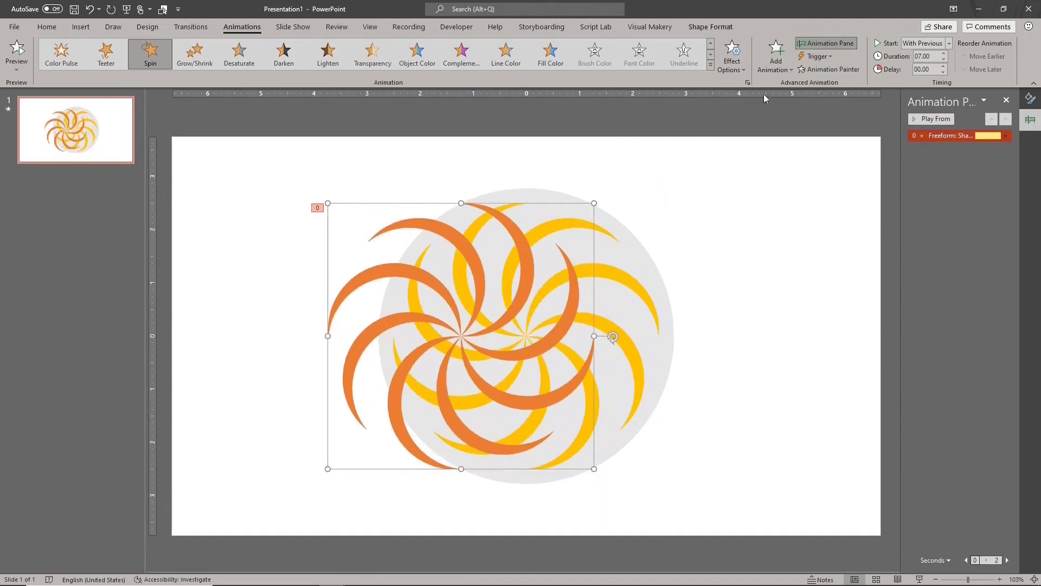
{"action": "left_click", "coordinate": [829, 69]}
{"action": "left_click", "coordinate": [633, 286]}
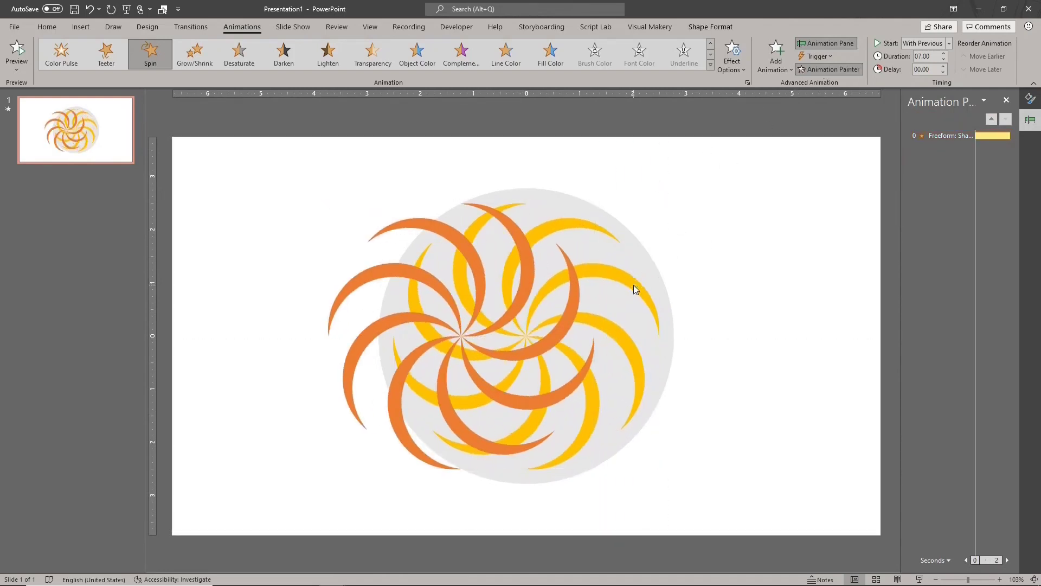
- Set the spin counterclockwise, restack the orange swirl and play the whole slide animation
{"action": "left_click", "coordinate": [732, 59]}
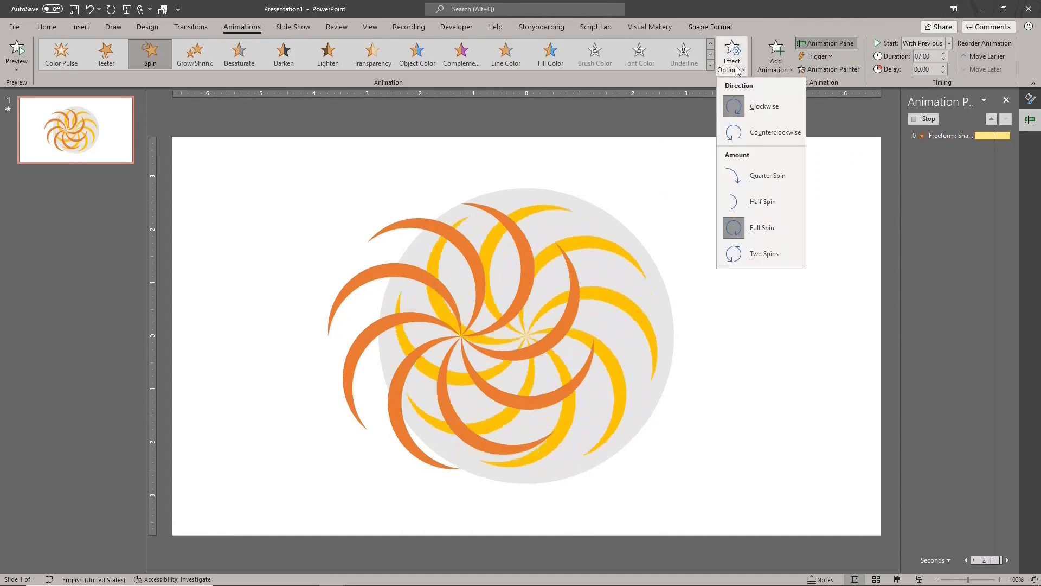
{"action": "left_click", "coordinate": [746, 134]}
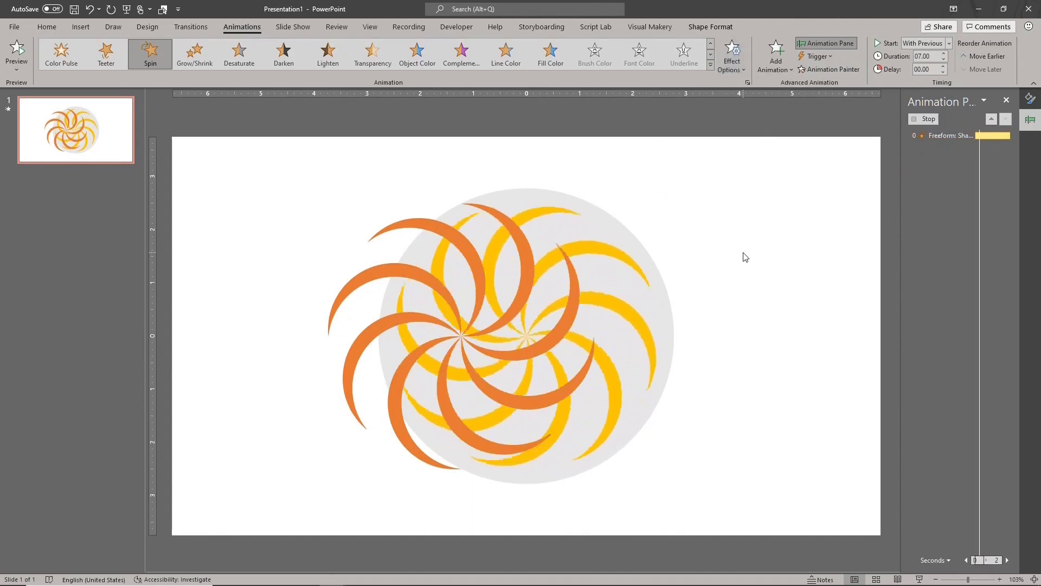
{"action": "left_click", "coordinate": [585, 318]}
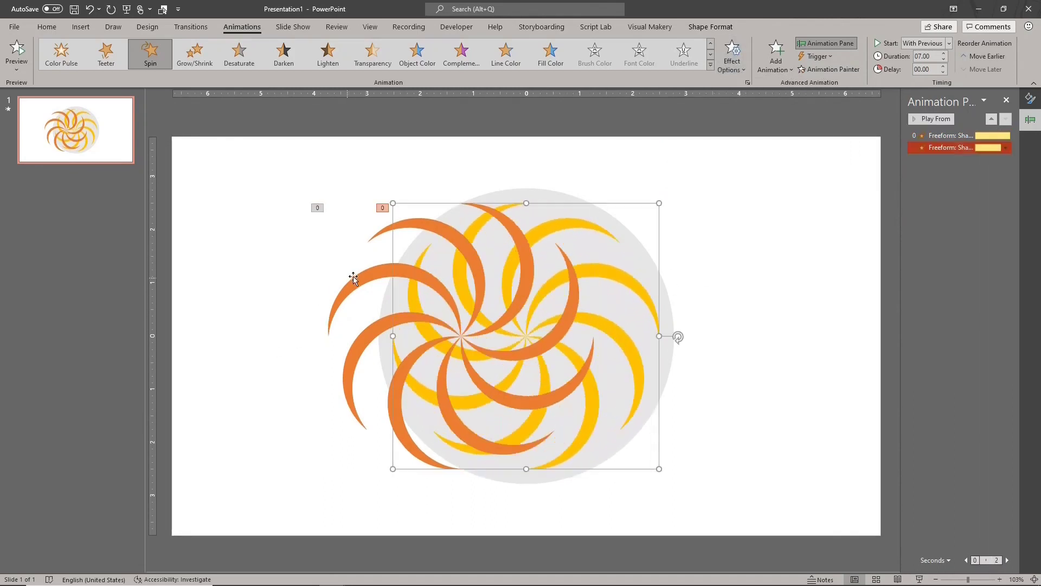
{"action": "left_click_drag", "start_coordinate": [355, 280], "coordinate": [426, 279]}
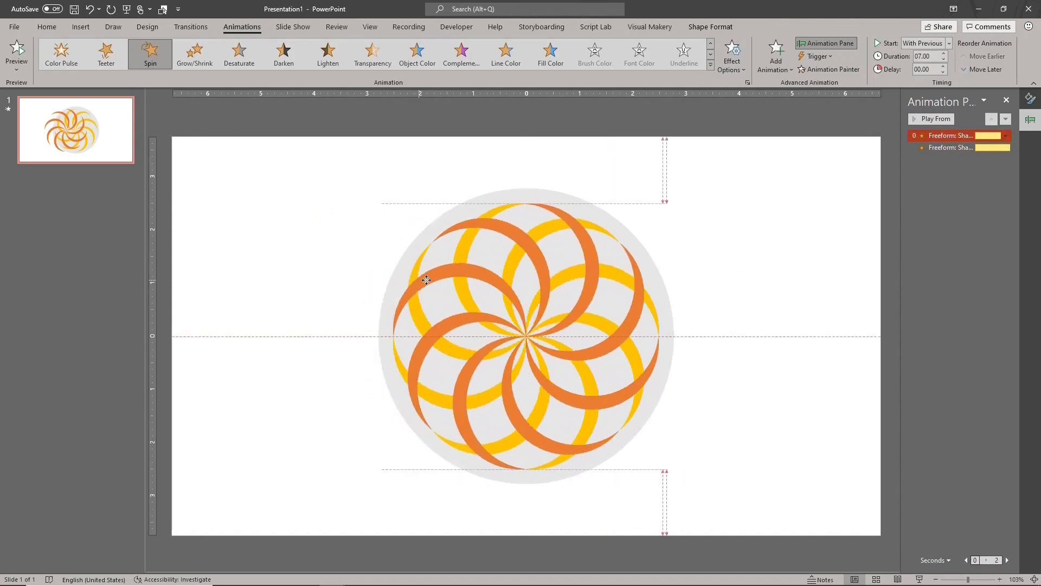
{"action": "left_click", "coordinate": [829, 226]}
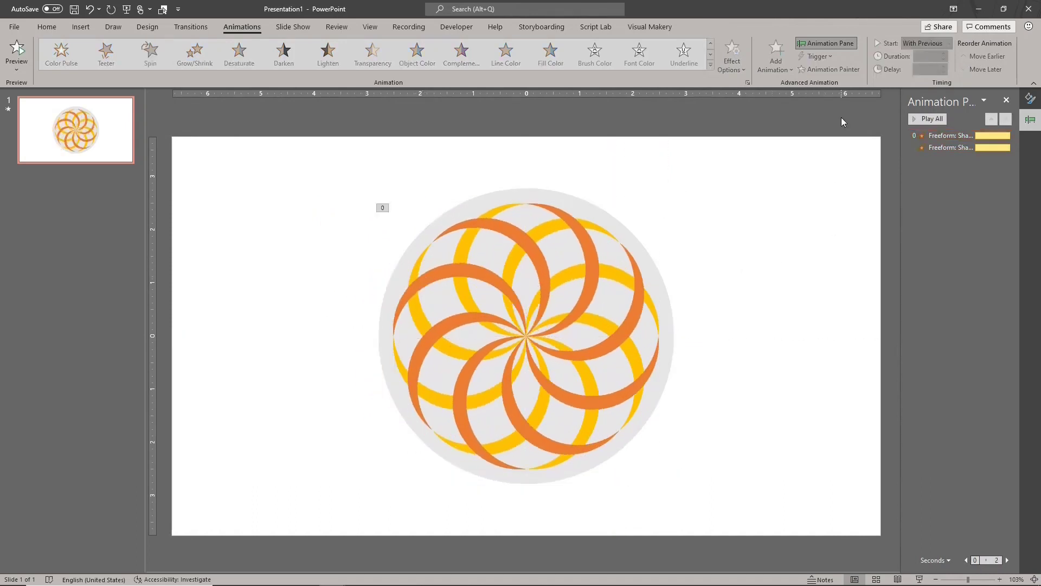
{"action": "left_click", "coordinate": [929, 120]}
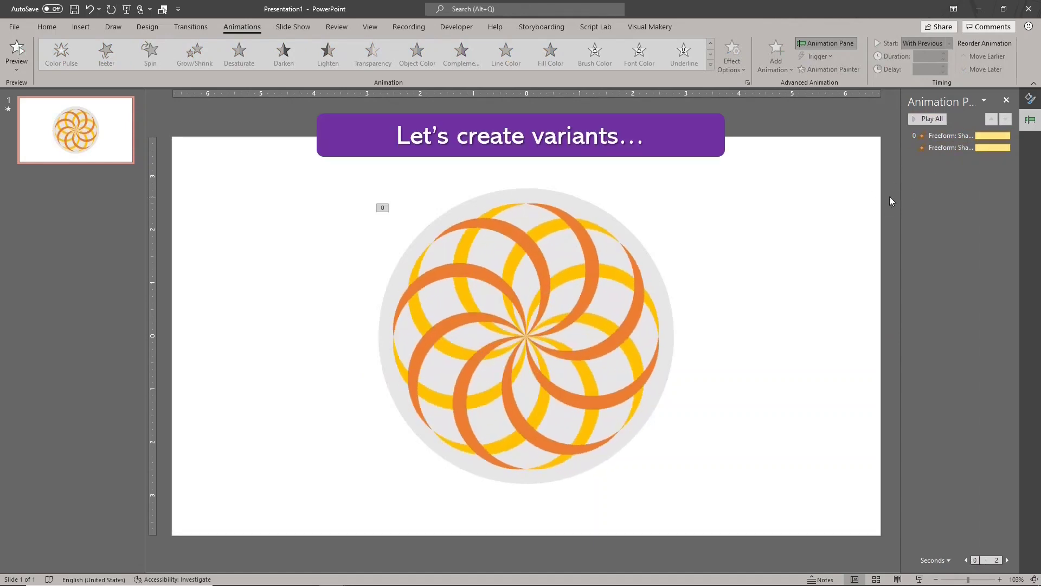
- Set the first animation counterclockwise and check the second one's direction options
{"action": "left_click", "coordinate": [947, 135]}
{"action": "left_click", "coordinate": [732, 57]}
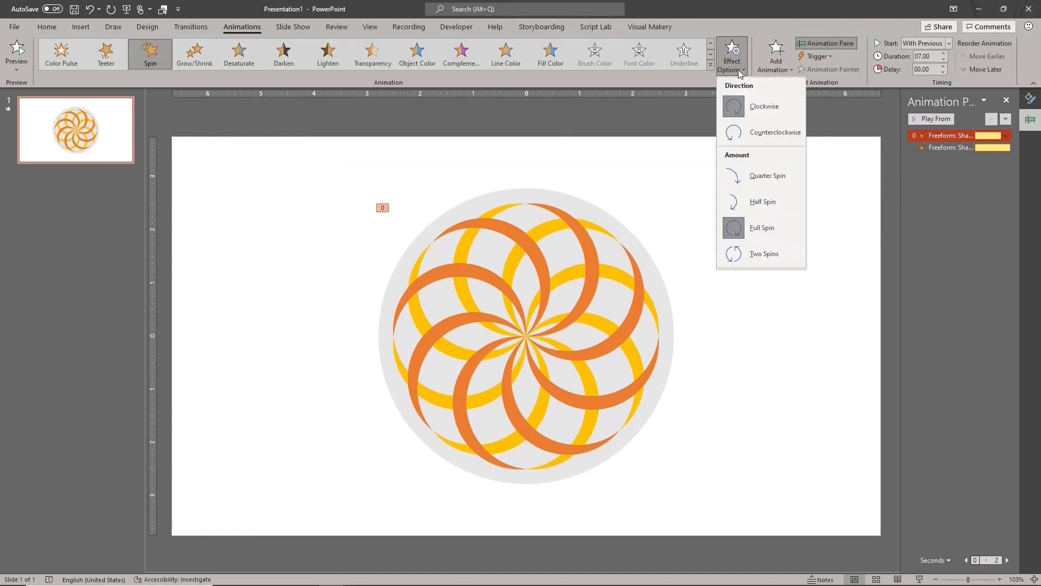
{"action": "left_click", "coordinate": [749, 135]}
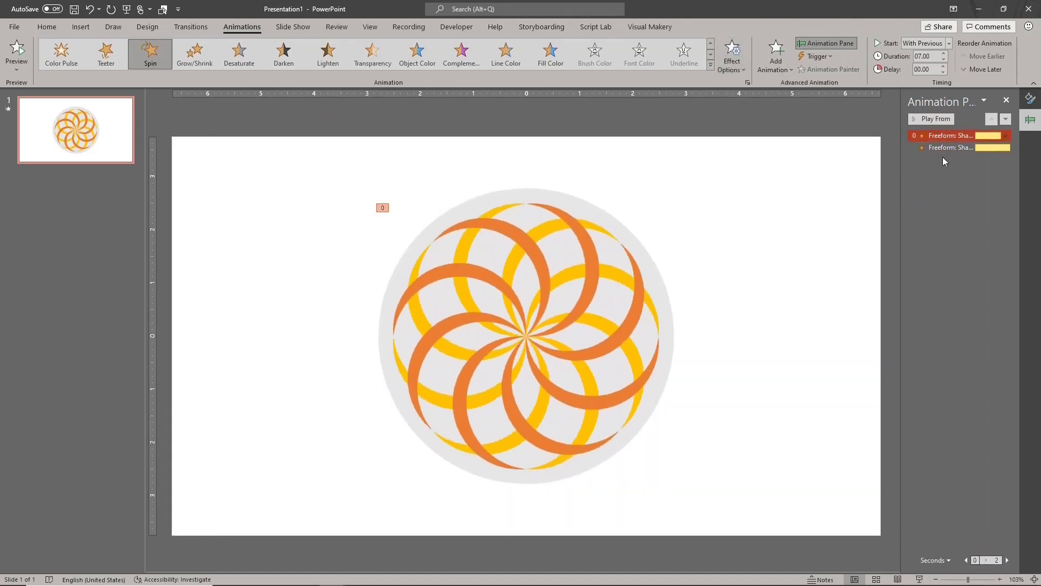
{"action": "left_click", "coordinate": [948, 148]}
{"action": "left_click", "coordinate": [732, 57]}
{"action": "left_click", "coordinate": [746, 109]}
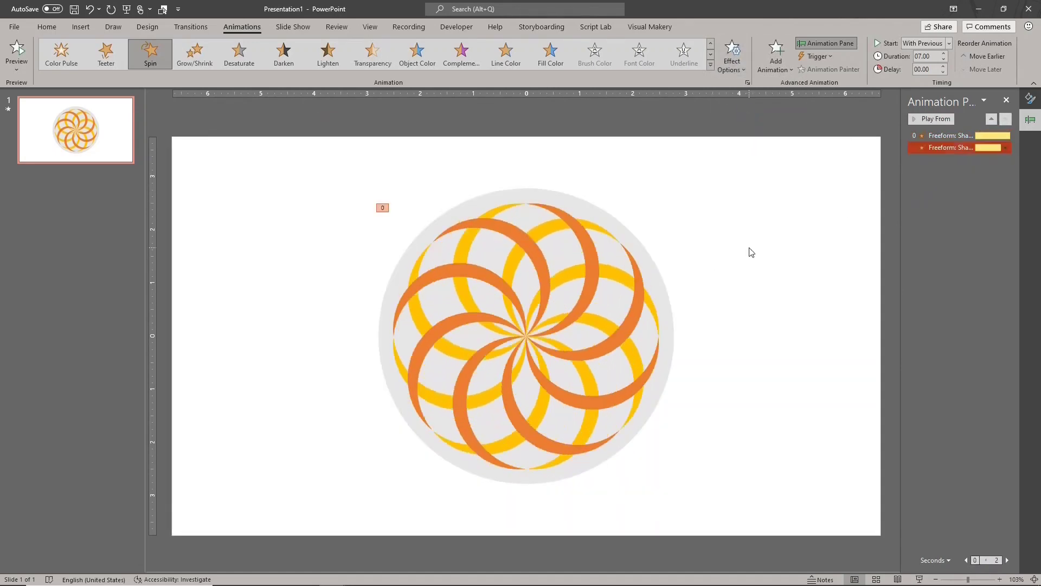
- Clear the selection and replay all the slide's animations
{"action": "left_click", "coordinate": [853, 205]}
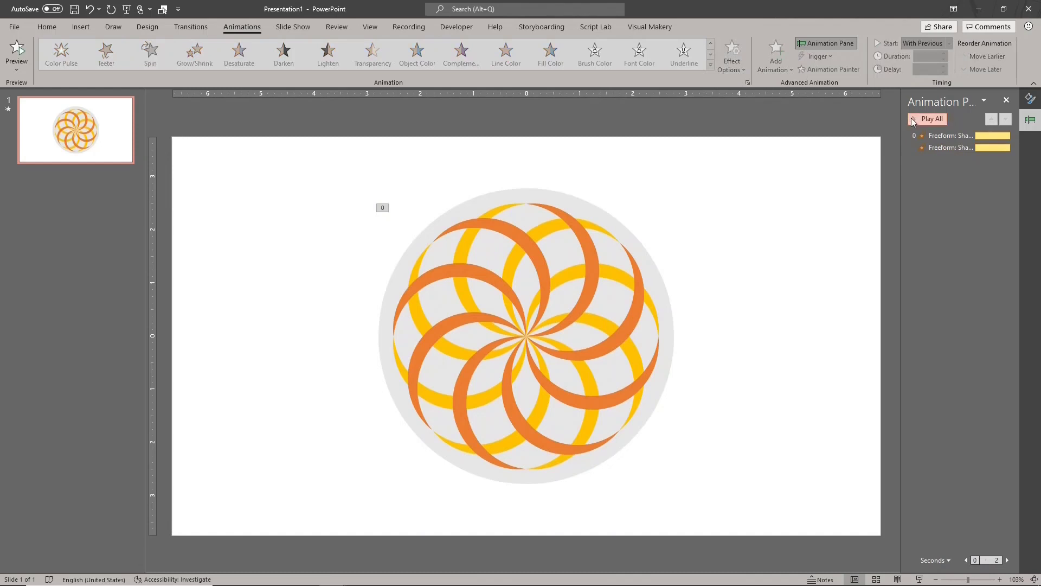
{"action": "left_click", "coordinate": [927, 118]}
- Duplicate the slide, move the orange swirl left and stack a copy onto it
{"action": "key", "text": "ctrl+d"}
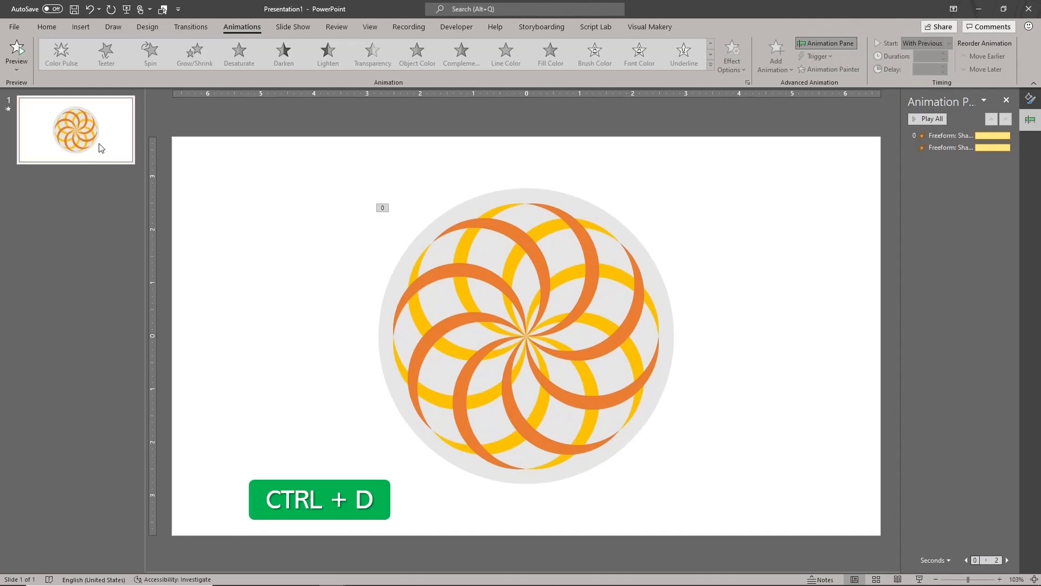
{"action": "left_click", "coordinate": [526, 246]}
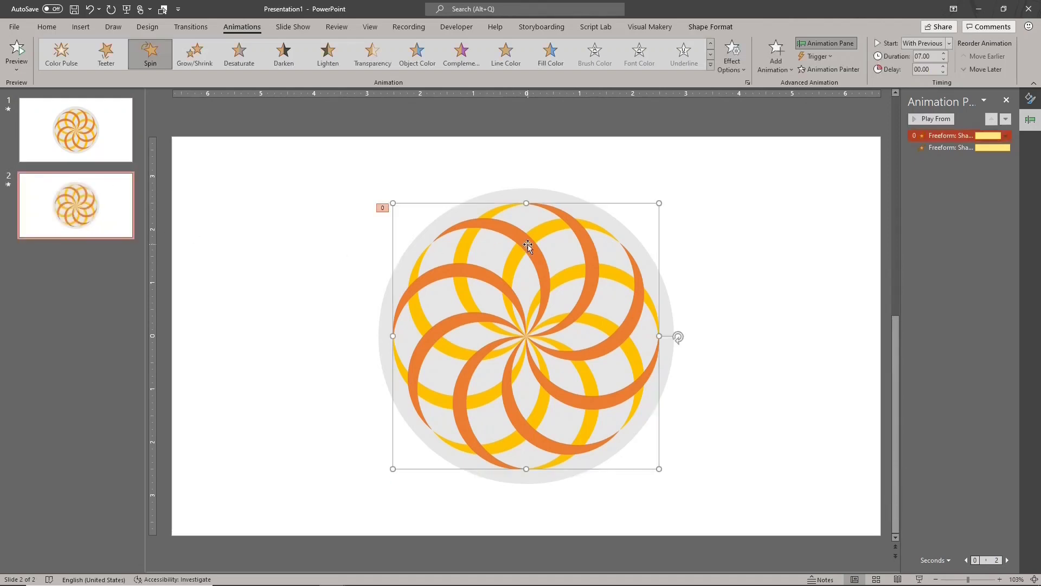
{"action": "left_click_drag", "start_coordinate": [528, 244], "coordinate": [394, 241]}
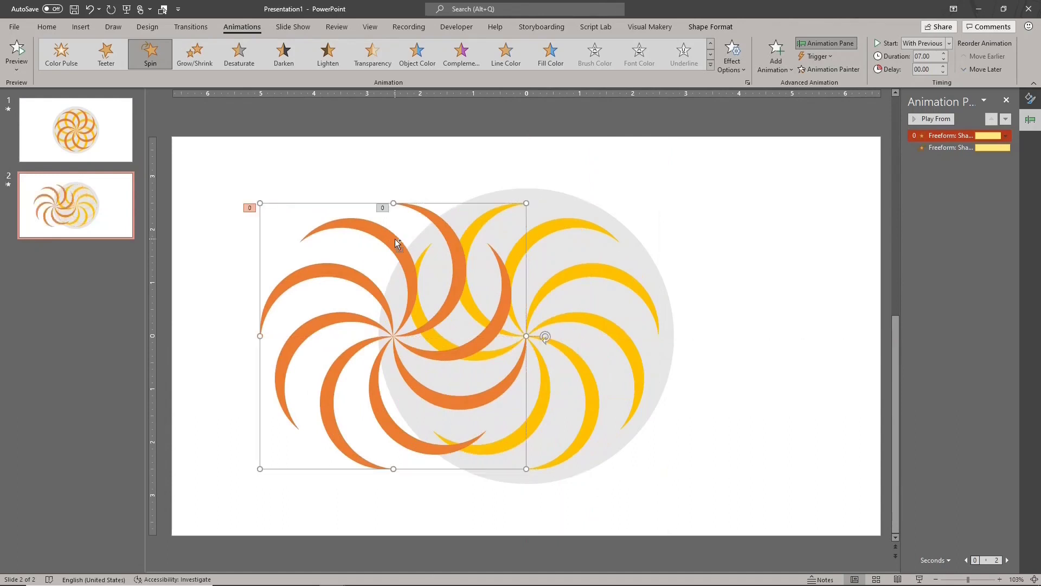
{"action": "key", "text": "ctrl+d"}
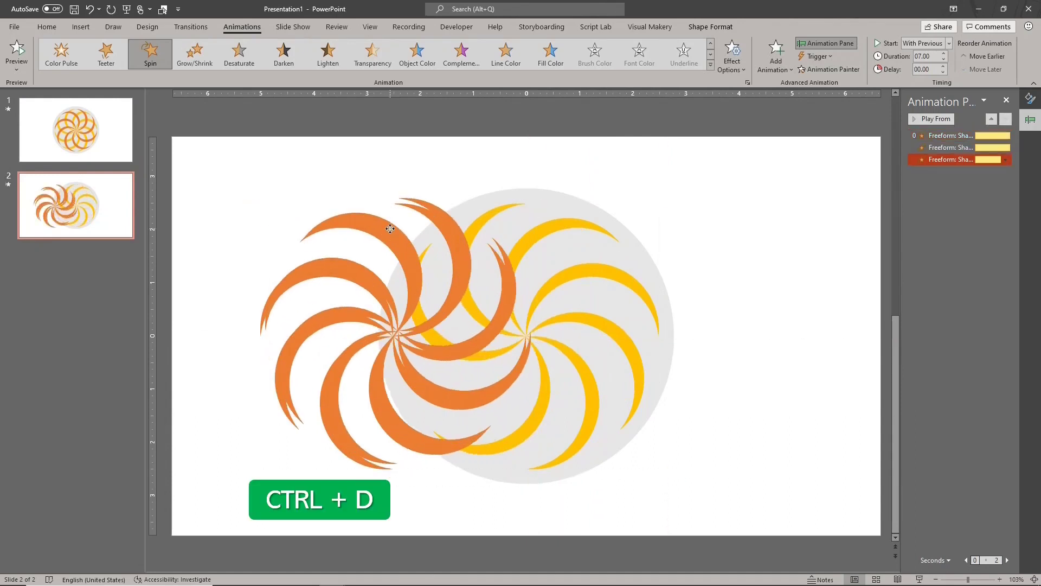
{"action": "left_click_drag", "start_coordinate": [391, 229], "coordinate": [382, 220]}
- Rotate the copy via Format Shape > Size so its arms interleave with the original
{"action": "left_click", "coordinate": [1029, 98]}
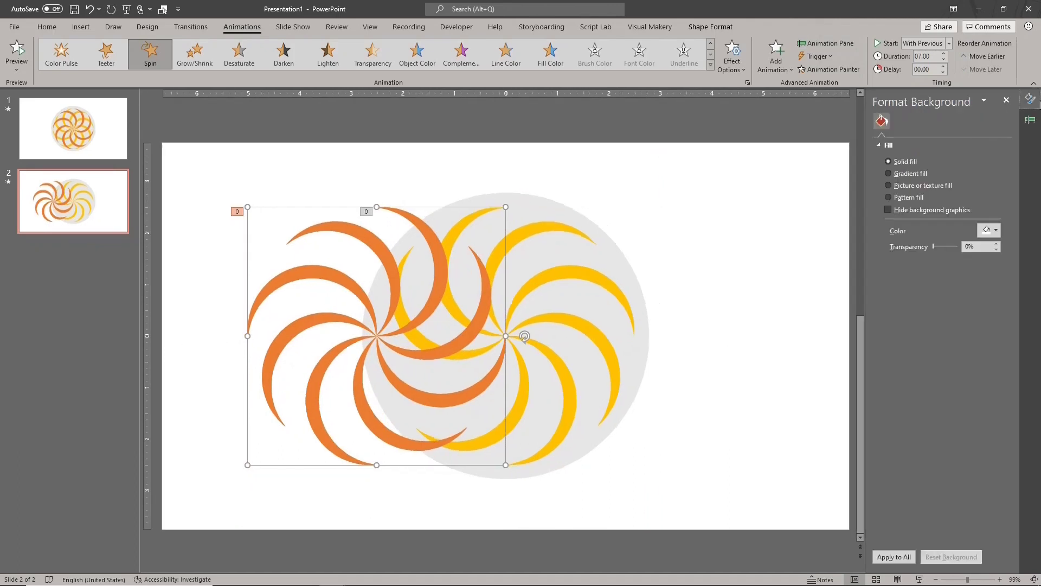
{"action": "left_click", "coordinate": [924, 138]}
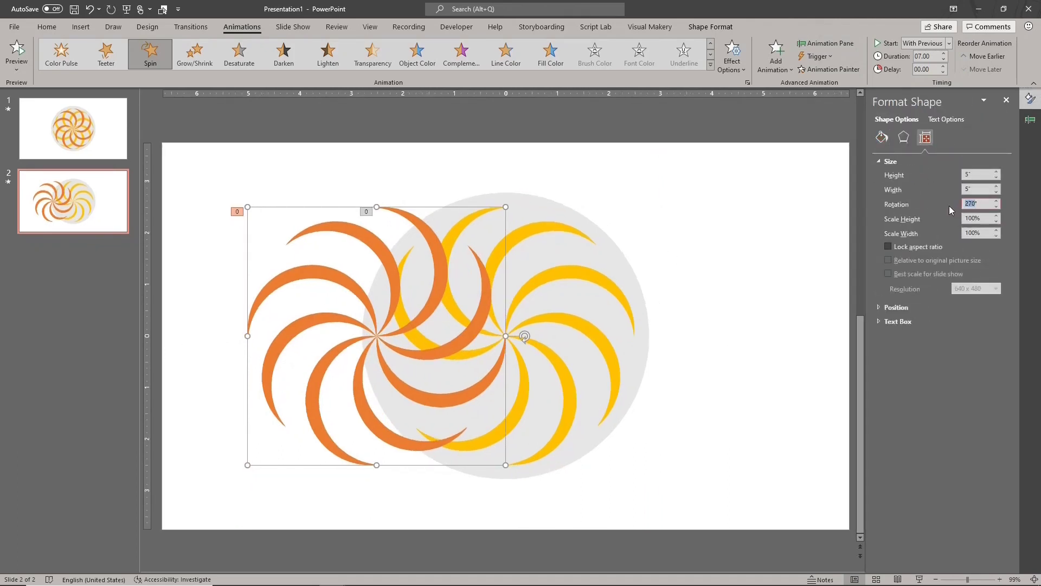
{"action": "type", "text": "202"}
{"action": "key", "text": "Return"}
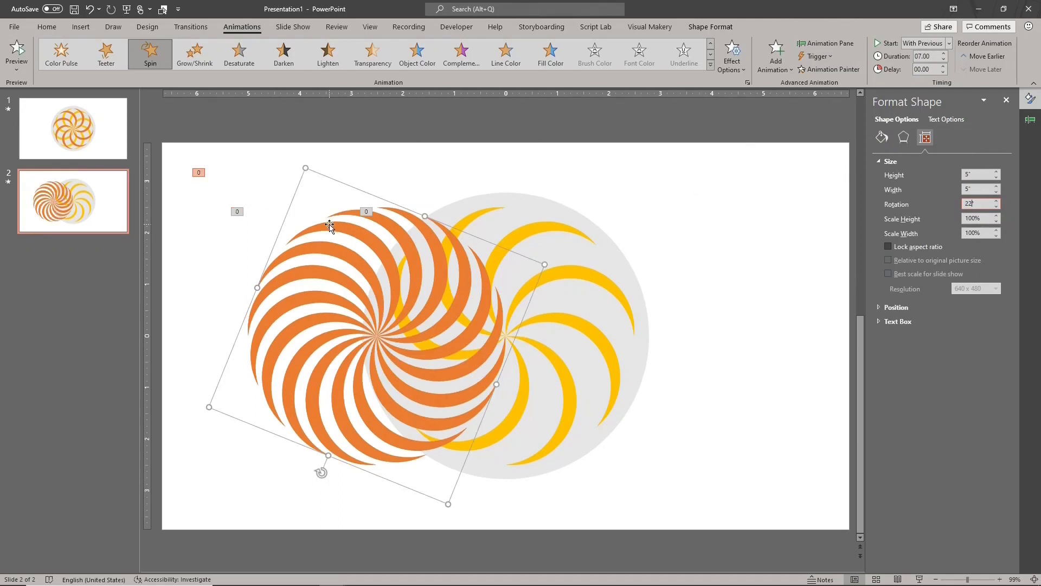
{"action": "left_click", "coordinate": [347, 212]}
- Select both orange spirals and merge them into one denser spiral
{"action": "left_click", "coordinate": [402, 215]}
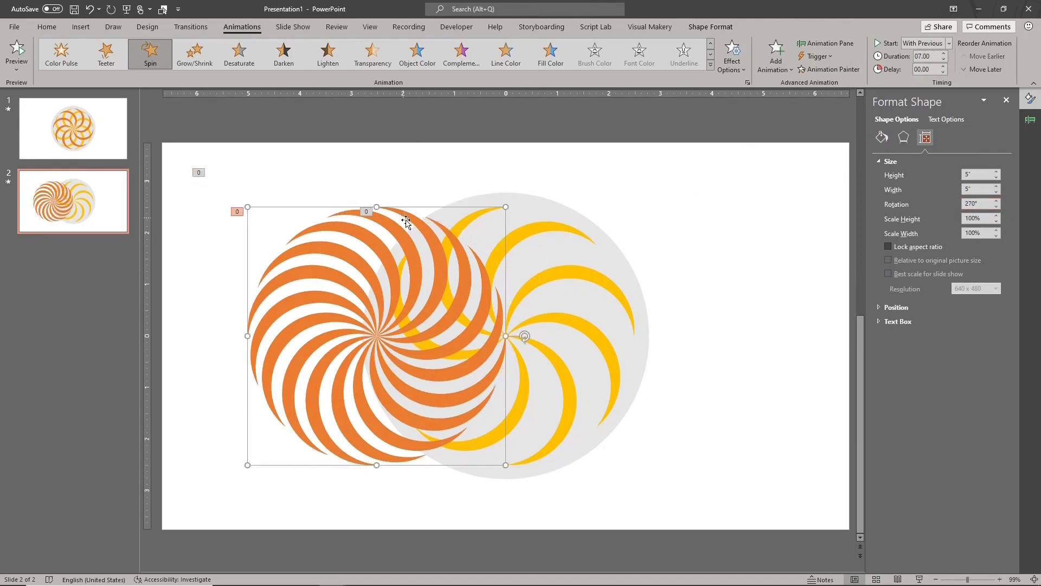
{"action": "left_click", "coordinate": [404, 235], "text": "shift"}
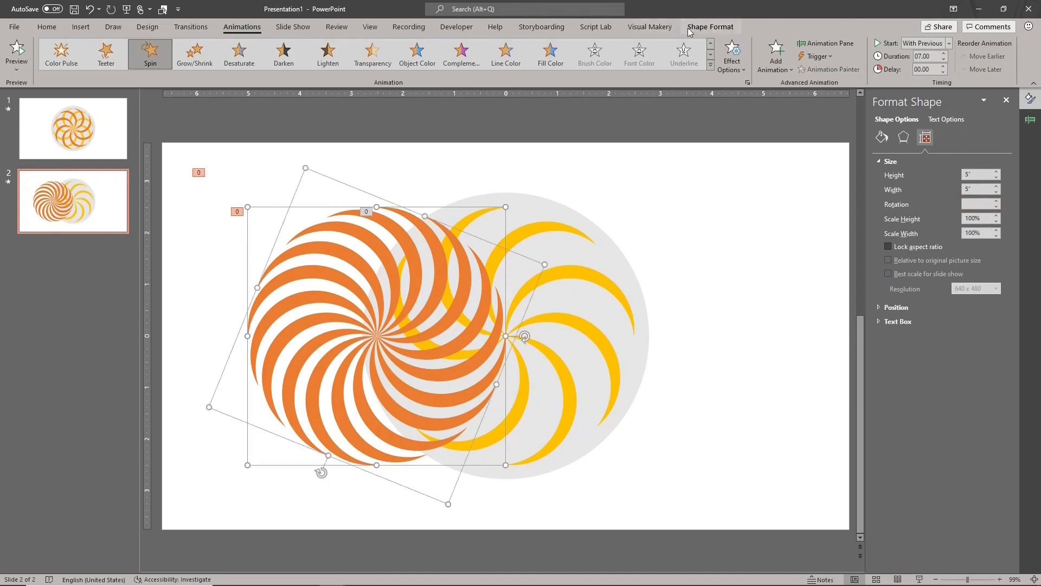
{"action": "left_click", "coordinate": [710, 27]}
{"action": "left_click", "coordinate": [125, 70]}
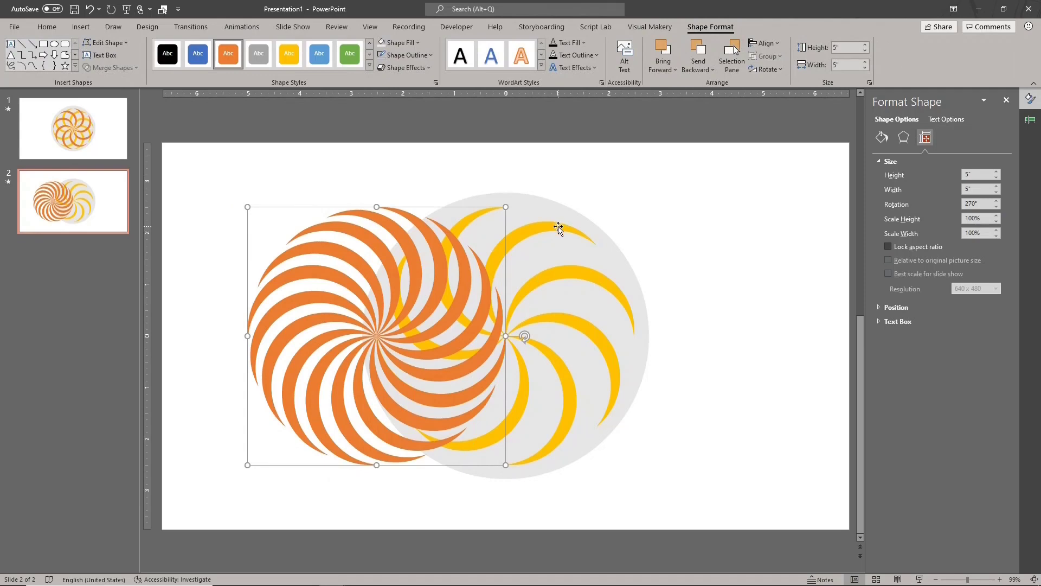
- Duplicate the dense spiral to the right of the circle and flip it vertically
{"action": "key", "text": "ctrl+d"}
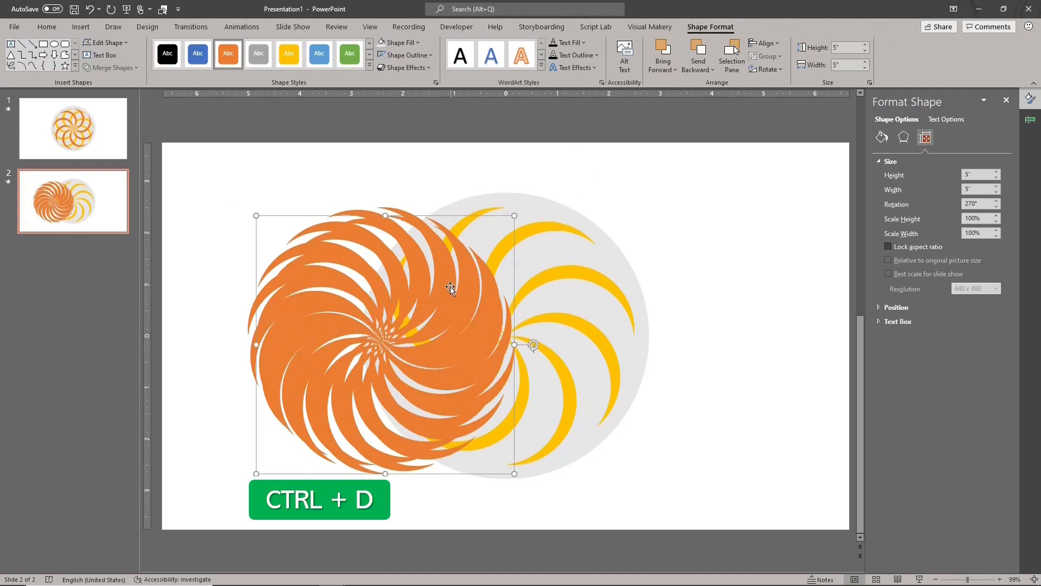
{"action": "left_click_drag", "start_coordinate": [444, 339], "coordinate": [766, 324]}
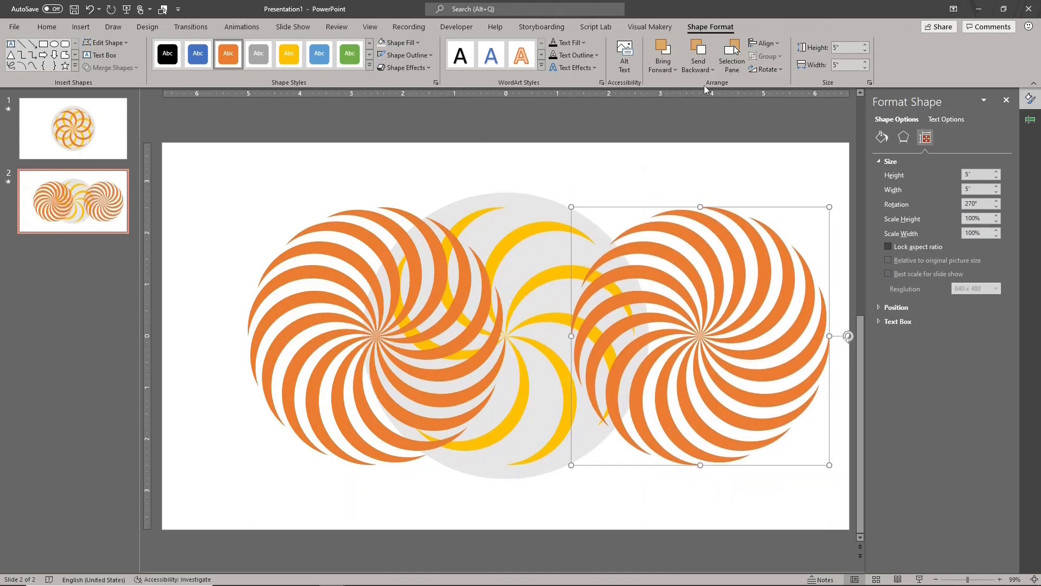
{"action": "left_click", "coordinate": [769, 69]}
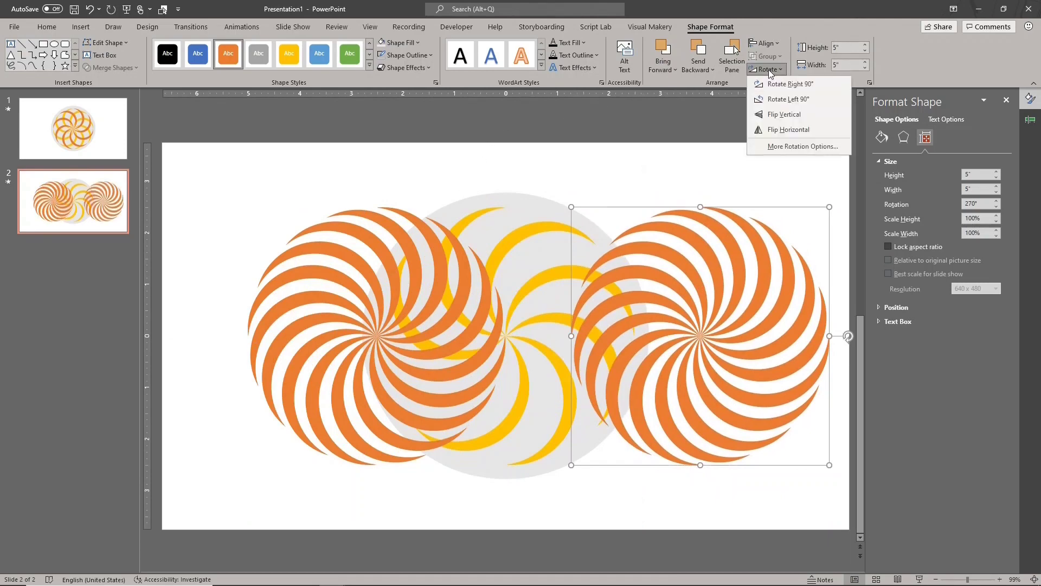
{"action": "left_click", "coordinate": [776, 130]}
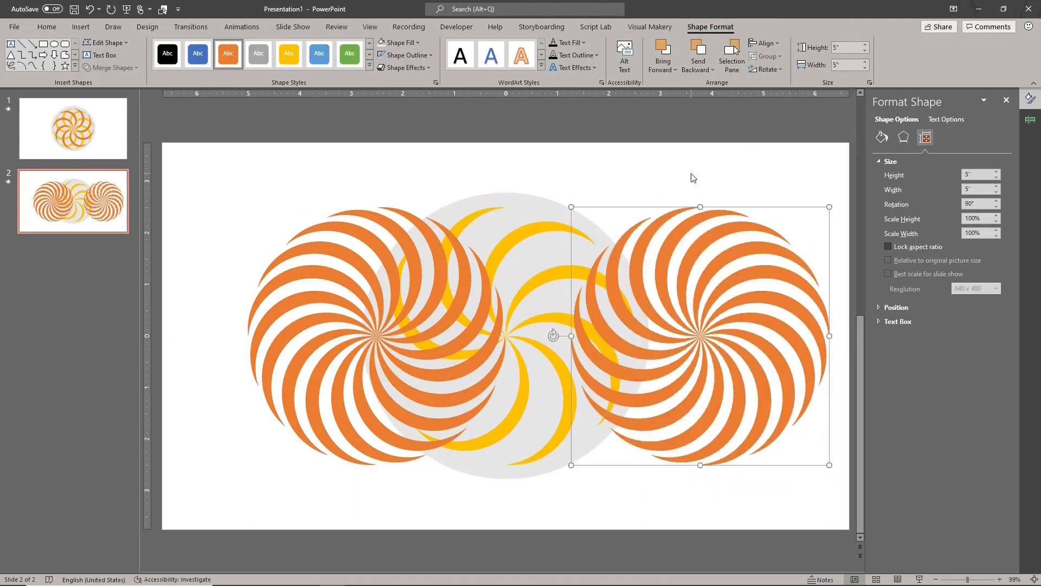
{"action": "left_click", "coordinate": [511, 240]}
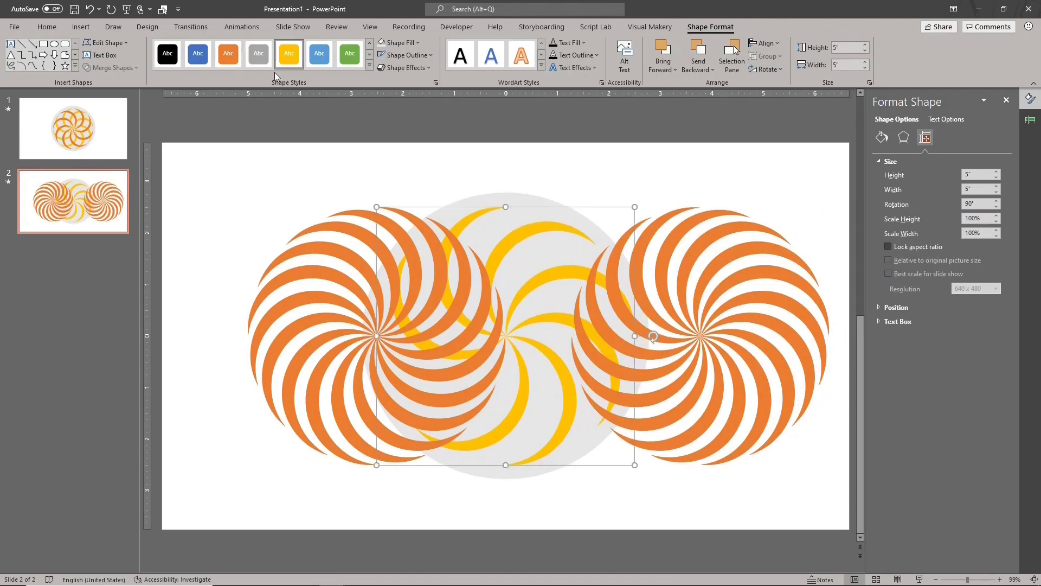
- Paint the yellow spiral's spin animation onto the right and left orange spirals
{"action": "left_click", "coordinate": [239, 27]}
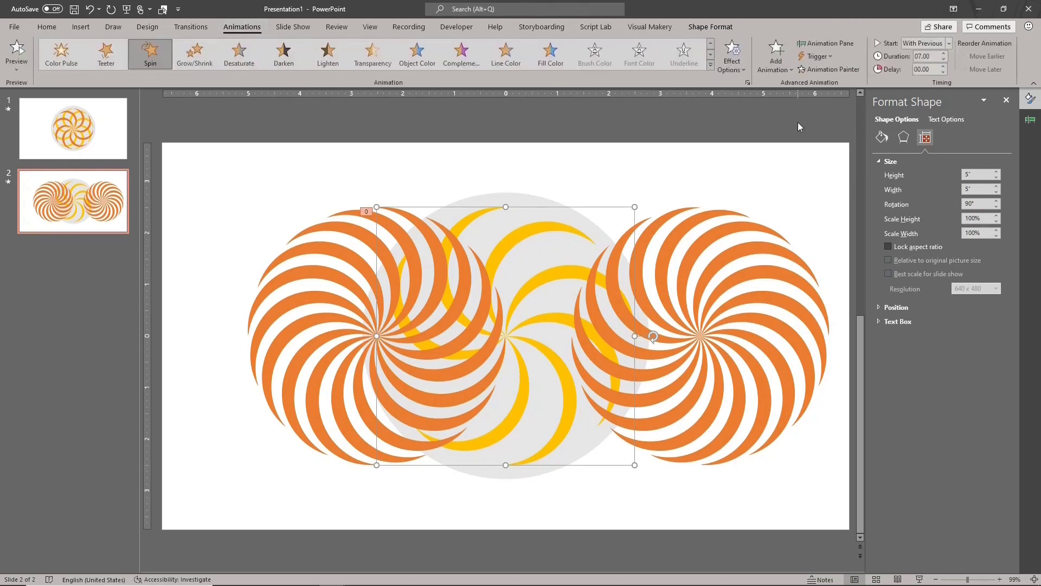
{"action": "left_click", "coordinate": [843, 71]}
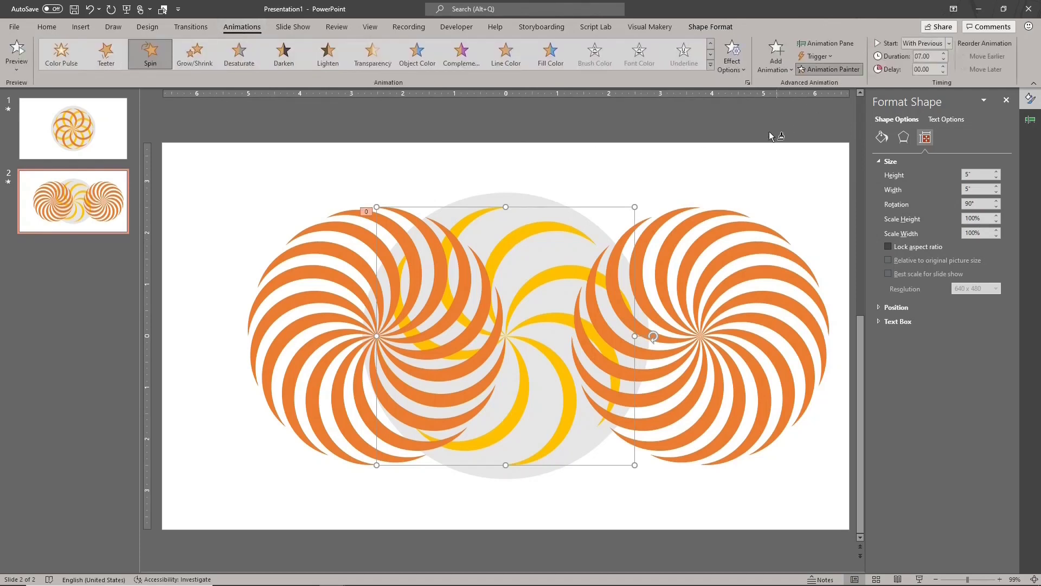
{"action": "left_click", "coordinate": [732, 232]}
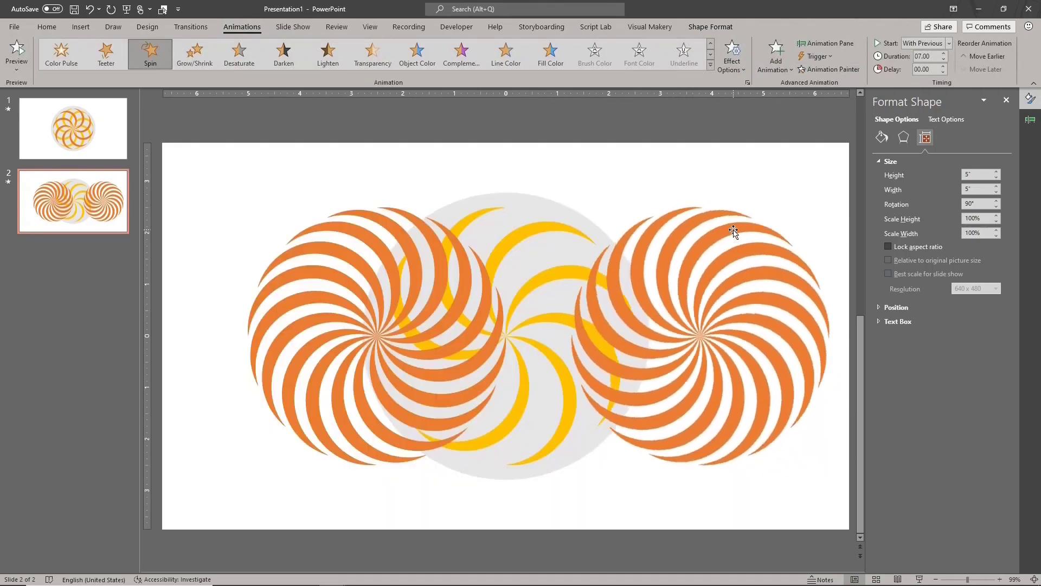
{"action": "left_click", "coordinate": [835, 73]}
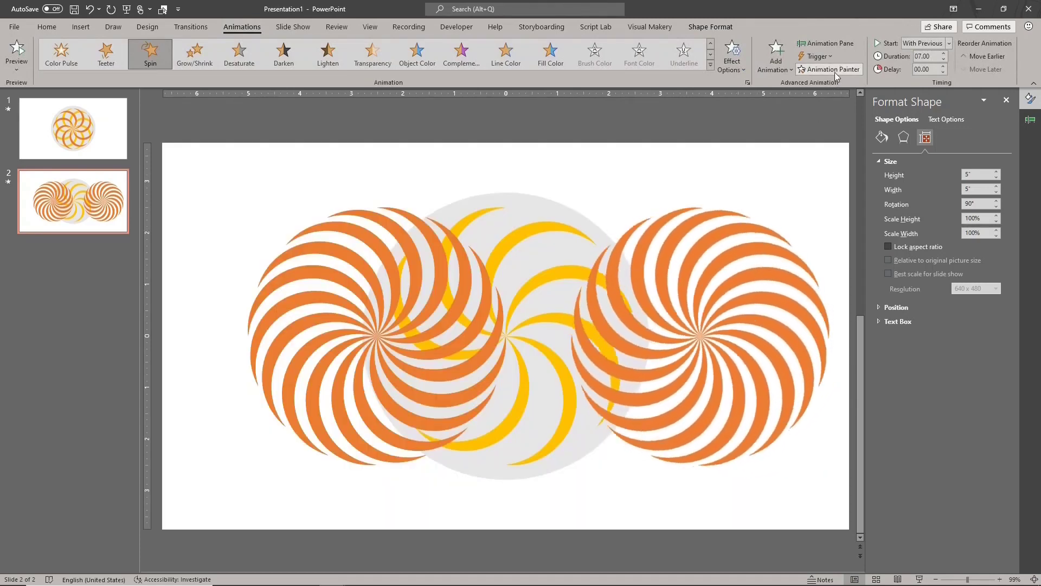
{"action": "left_click", "coordinate": [351, 230]}
- Make the left spiral spin counterclockwise and select the yellow middle spiral
{"action": "left_click", "coordinate": [732, 57]}
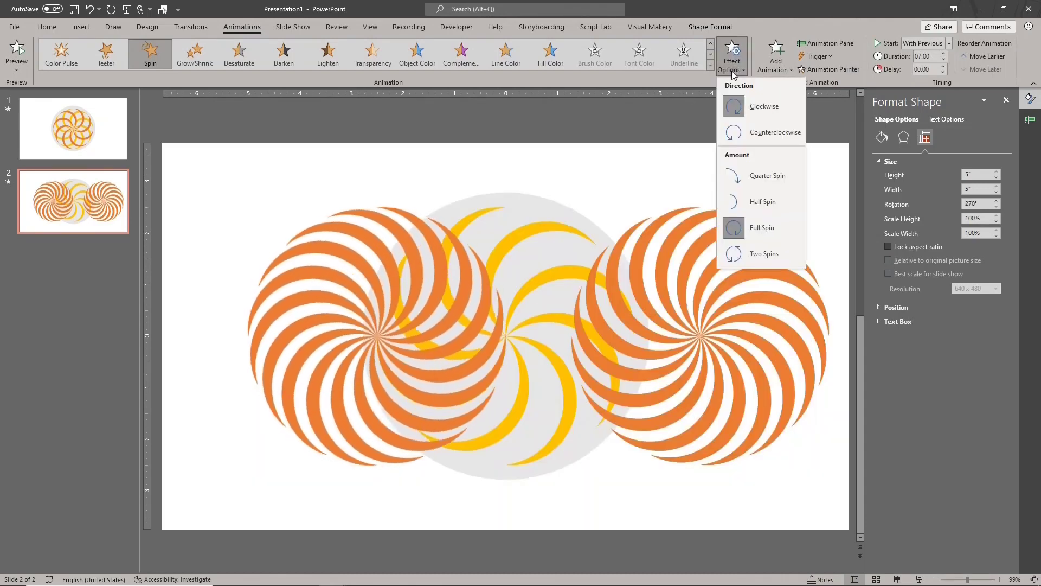
{"action": "left_click", "coordinate": [731, 140]}
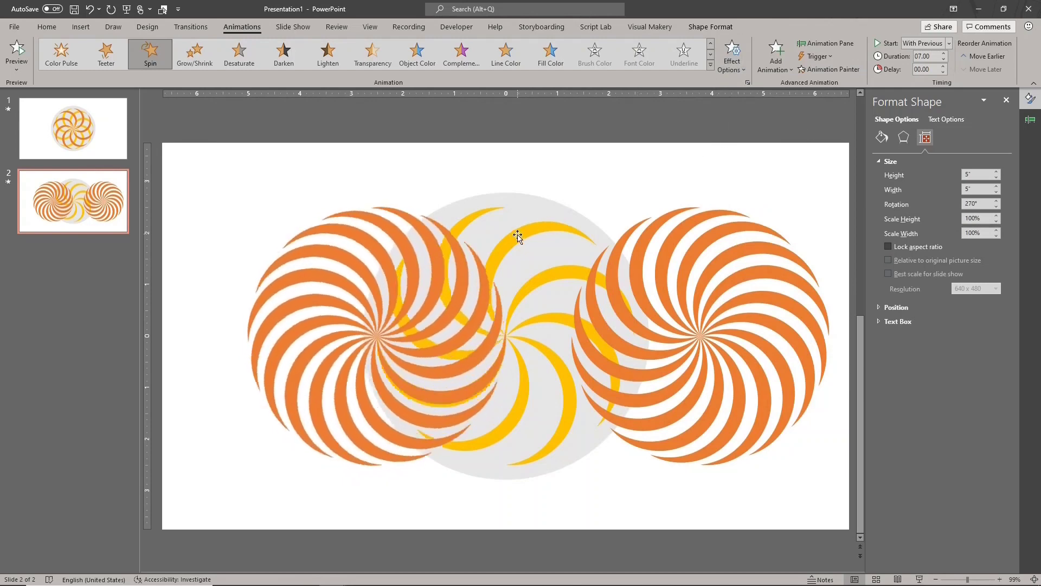
{"action": "left_click", "coordinate": [534, 232]}
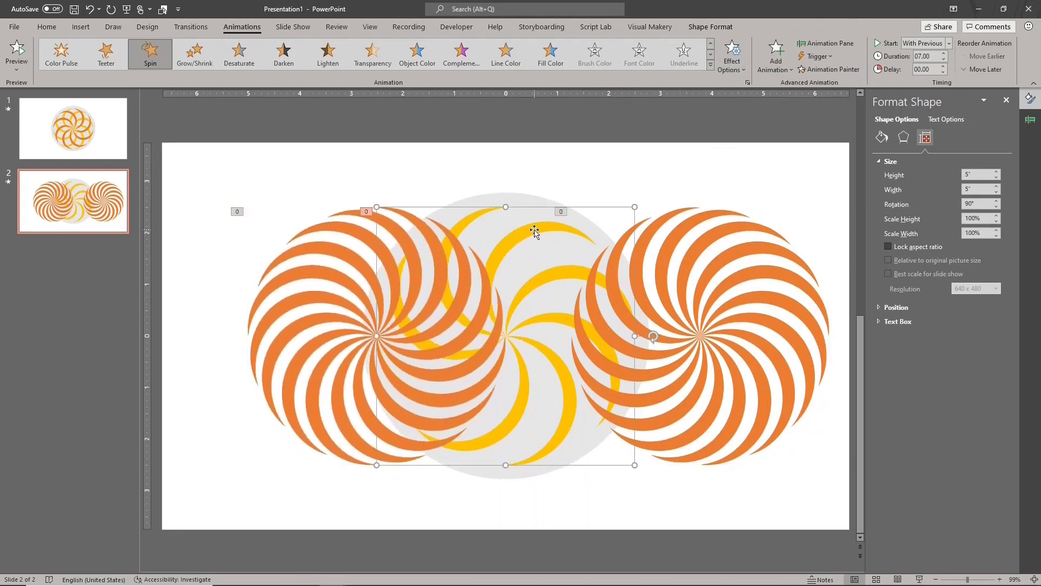
- Delete the yellow spiral and centre both orange spirals on the grey circle
{"action": "key", "text": "Delete"}
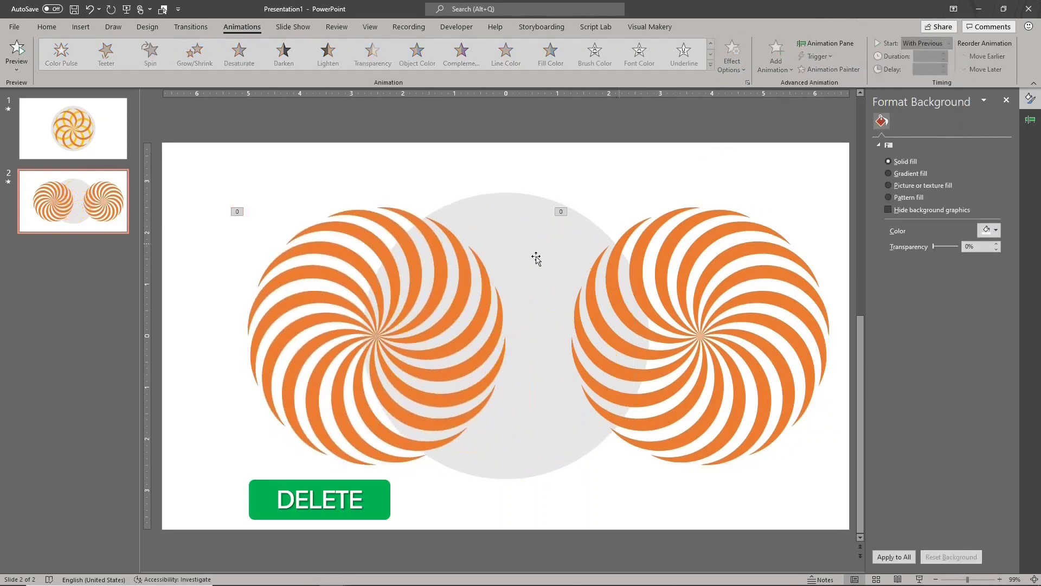
{"action": "left_click_drag", "start_coordinate": [437, 279], "coordinate": [541, 277]}
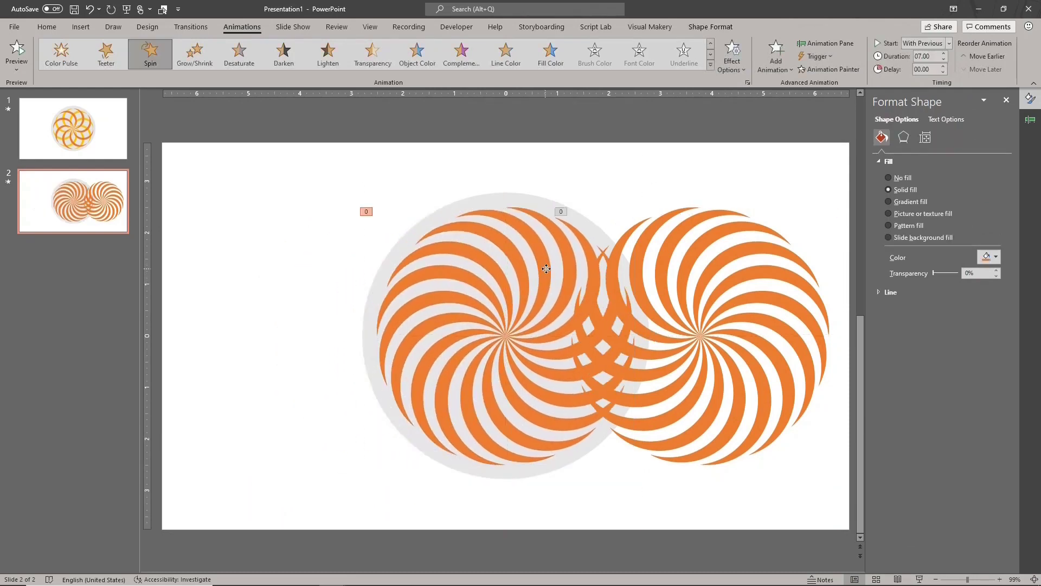
{"action": "left_click", "coordinate": [718, 244]}
{"action": "left_click_drag", "start_coordinate": [718, 244], "coordinate": [523, 234]}
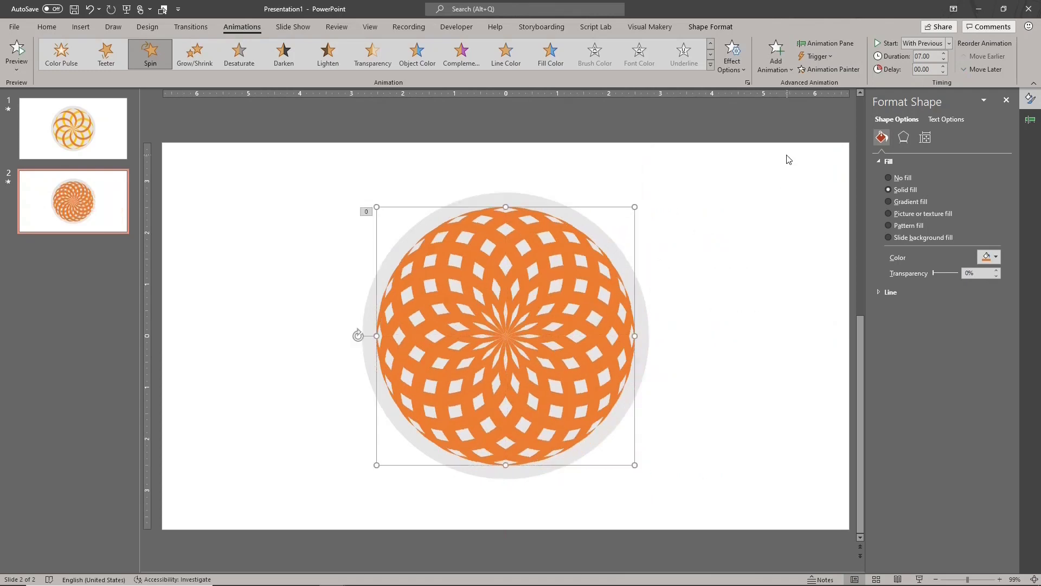
{"action": "left_click", "coordinate": [776, 150]}
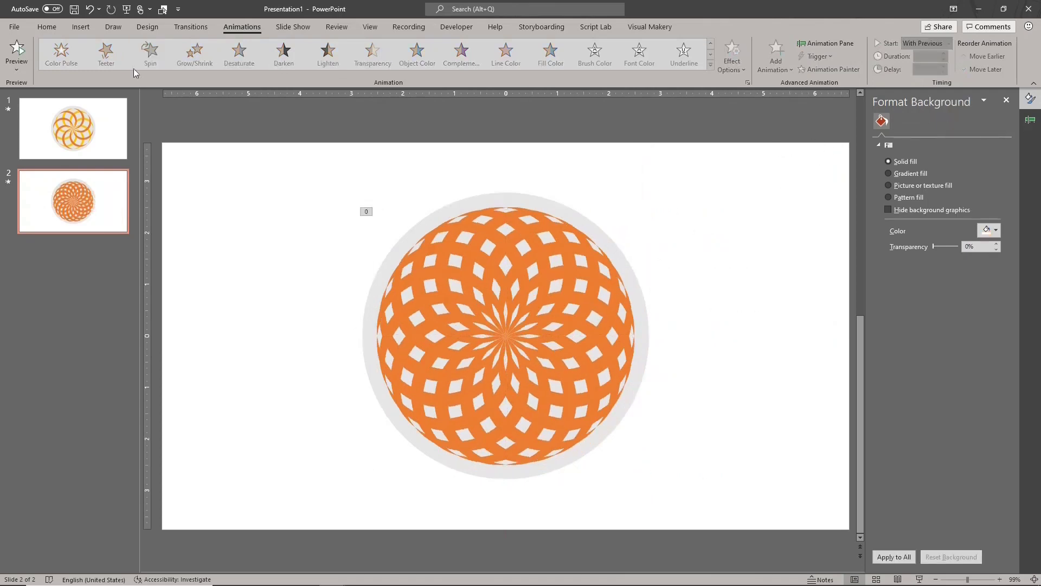
- Preview the spinning animation, then duplicate the slide with Ctrl+D
{"action": "left_click", "coordinate": [18, 53]}
{"action": "key", "text": "ctrl+d"}
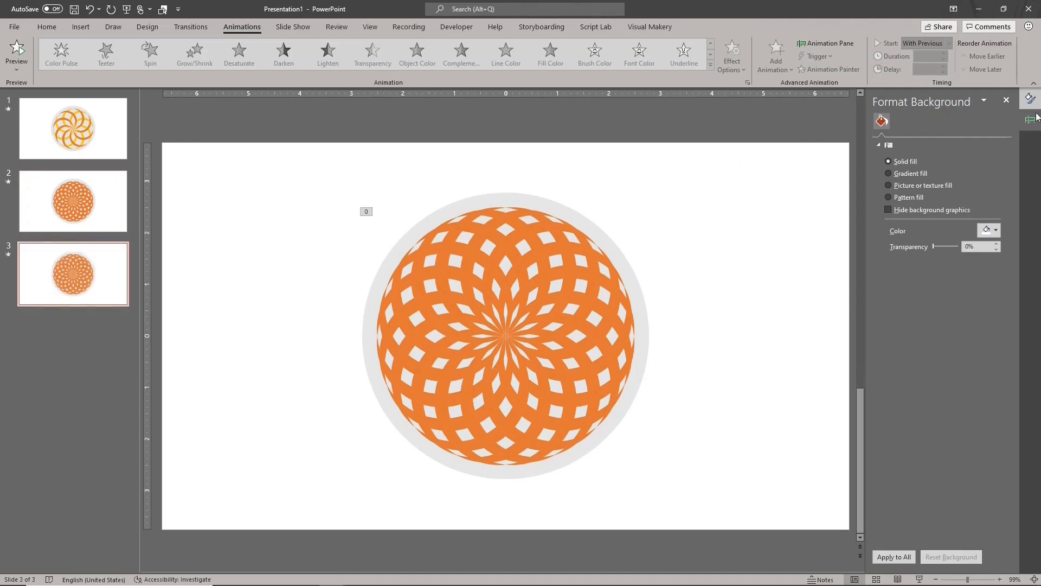
- Set both spiral animations in the Animation Pane to a 10-second duration
{"action": "left_click", "coordinate": [1030, 120]}
{"action": "left_click", "coordinate": [947, 136]}
{"action": "left_click", "coordinate": [920, 55]}
{"action": "type", "text": "10"}
{"action": "key", "text": "Return"}
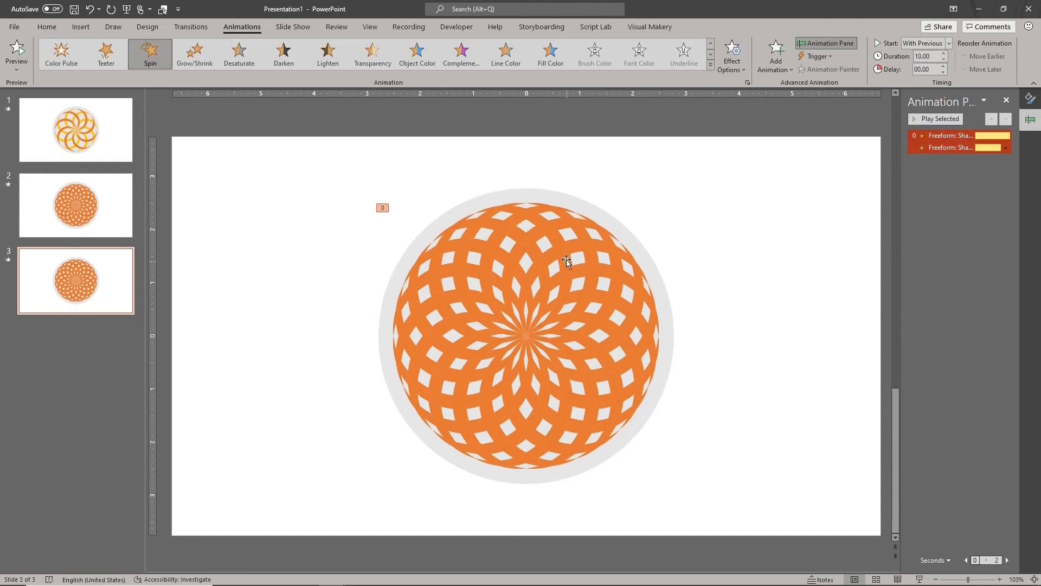
- Marquee-select the spiral shapes and apply an Outer drop-shadow preset
{"action": "left_click", "coordinate": [566, 247]}
{"action": "left_click", "coordinate": [492, 221]}
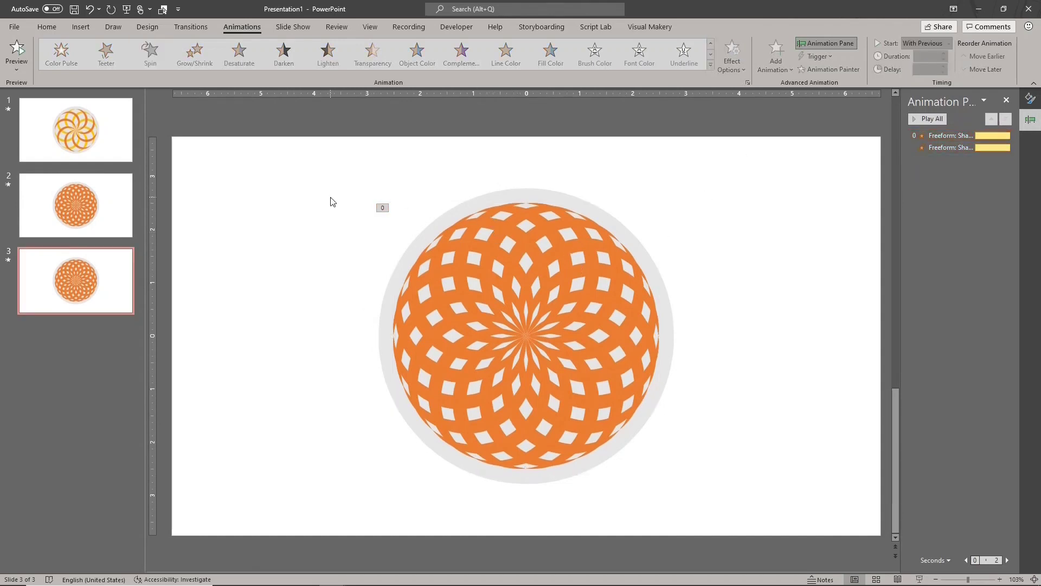
{"action": "mouse_move", "coordinate": [326, 196]}
{"action": "left_mouse_down"}
{"action": "mouse_move", "coordinate": [687, 388]}
{"action": "mouse_move", "coordinate": [711, 479]}
{"action": "left_mouse_up"}
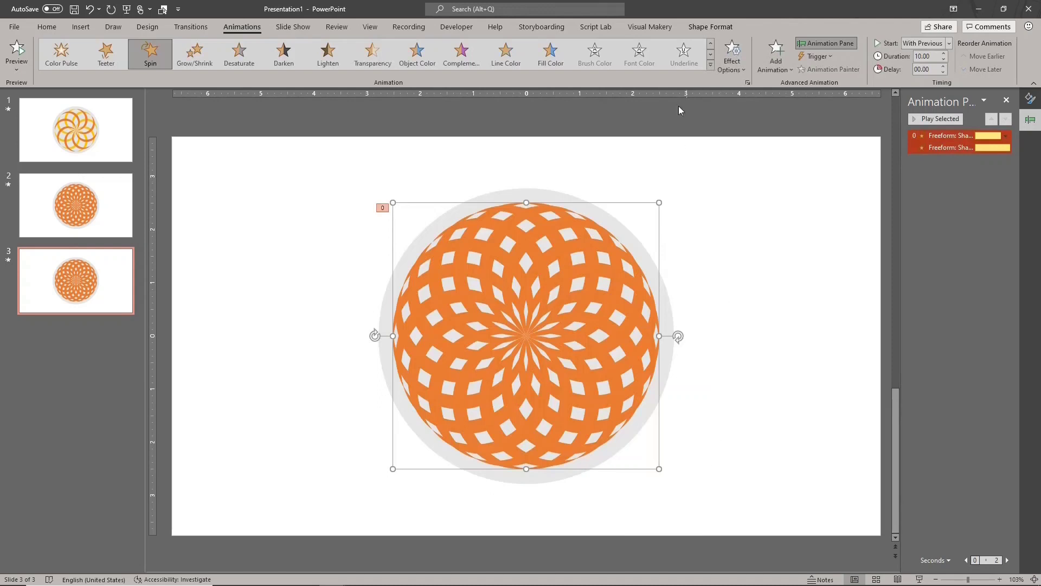
{"action": "left_click", "coordinate": [47, 26]}
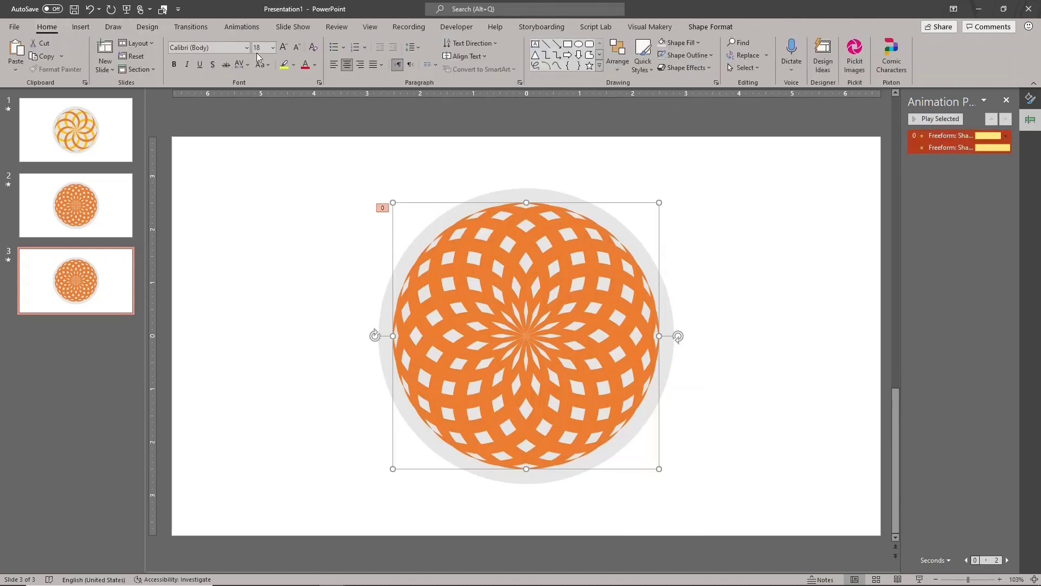
{"action": "left_click", "coordinate": [683, 68]}
{"action": "mouse_move", "coordinate": [697, 117]}
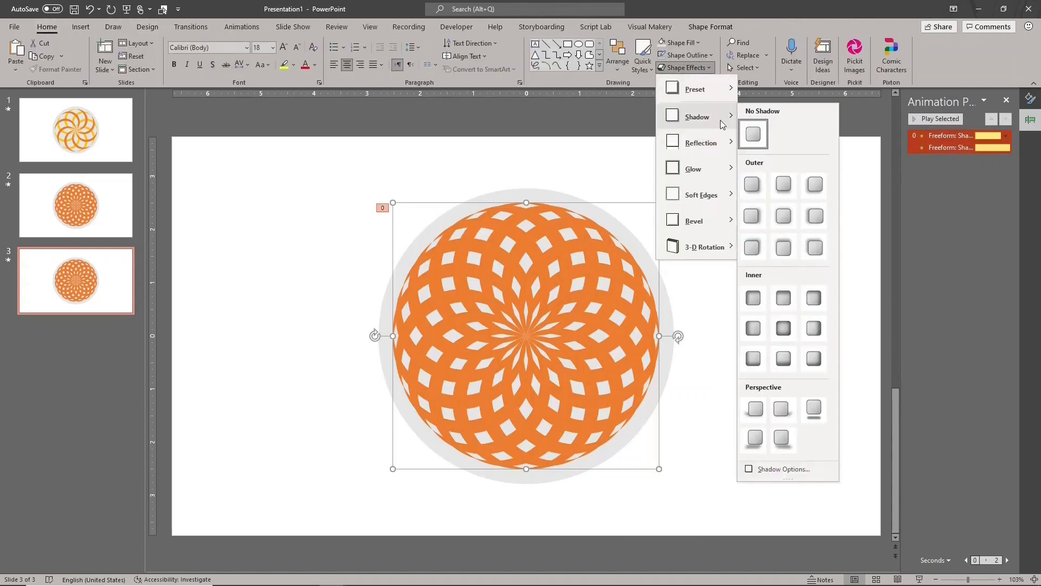
{"action": "left_click", "coordinate": [753, 186]}
{"action": "left_click", "coordinate": [740, 229]}
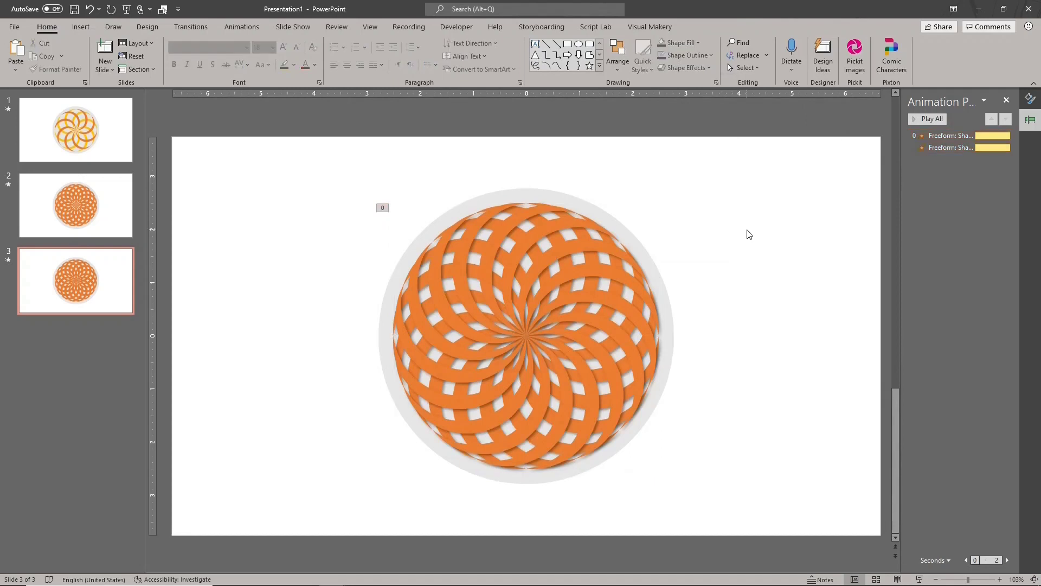
- Play all of the slide's animations from the Animation Pane
{"action": "left_click", "coordinate": [923, 123]}
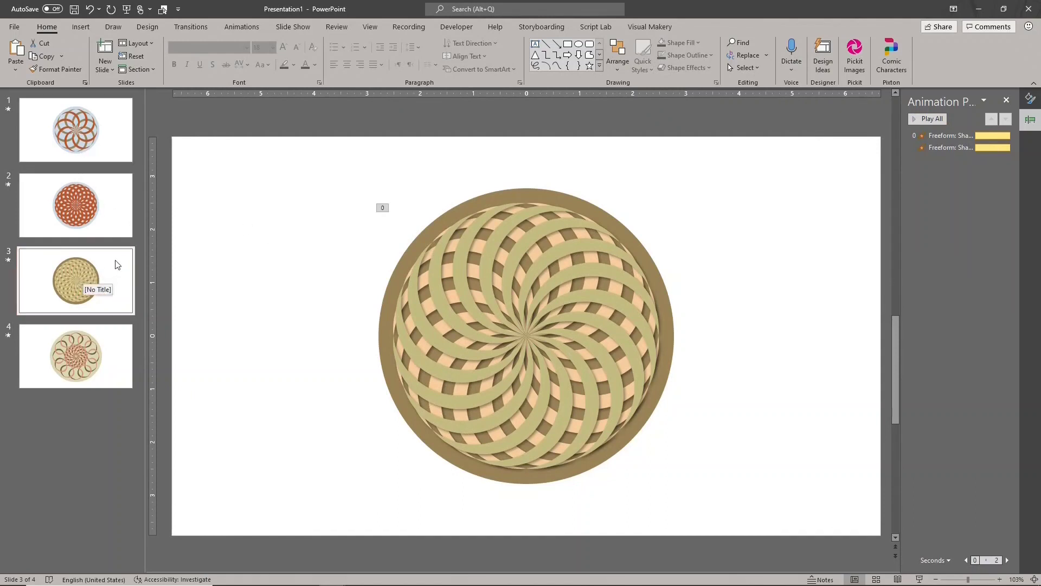
- Select slides 1, 2 and 4 and hide them from the slideshow
{"action": "left_click", "coordinate": [117, 206]}
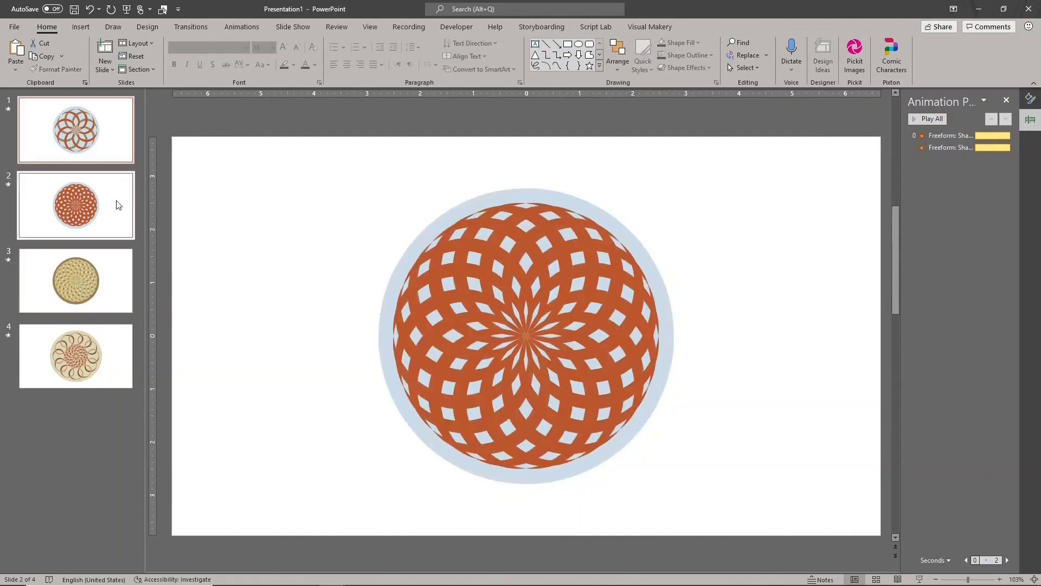
{"action": "left_click", "coordinate": [112, 349]}
{"action": "right_click", "coordinate": [113, 348]}
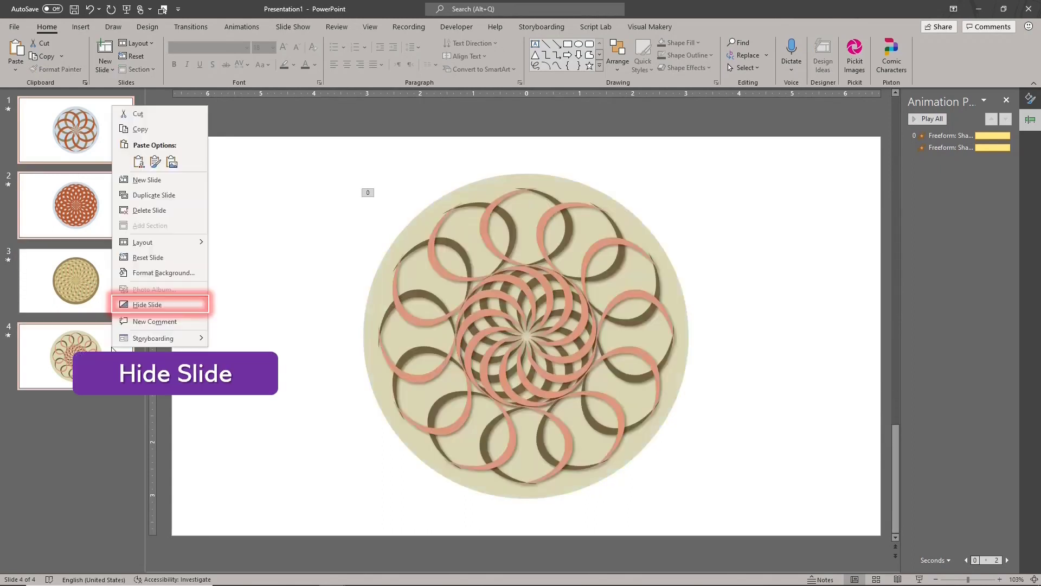
{"action": "left_click", "coordinate": [139, 305]}
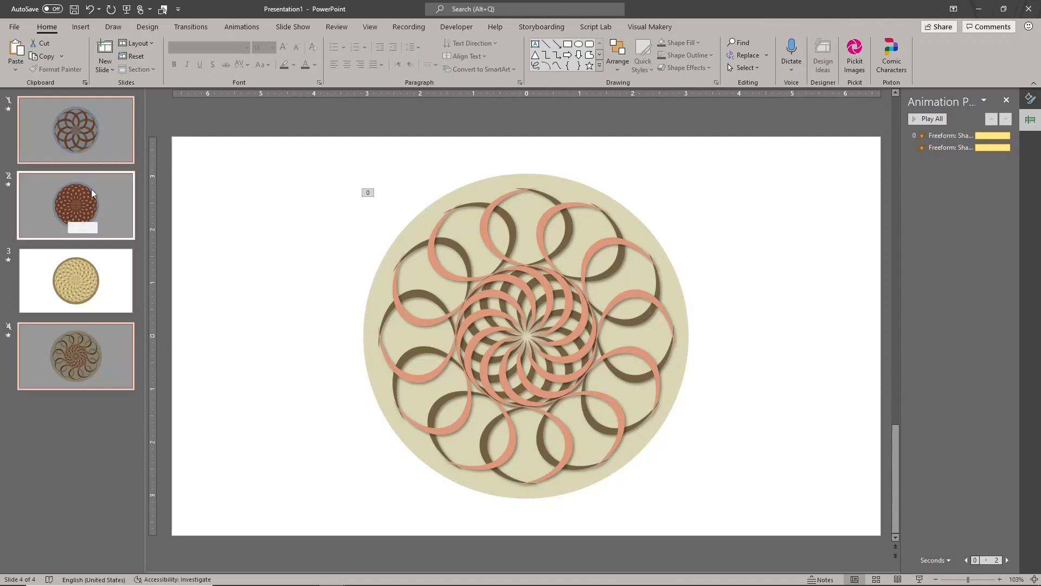
{"action": "left_click", "coordinate": [182, 29]}
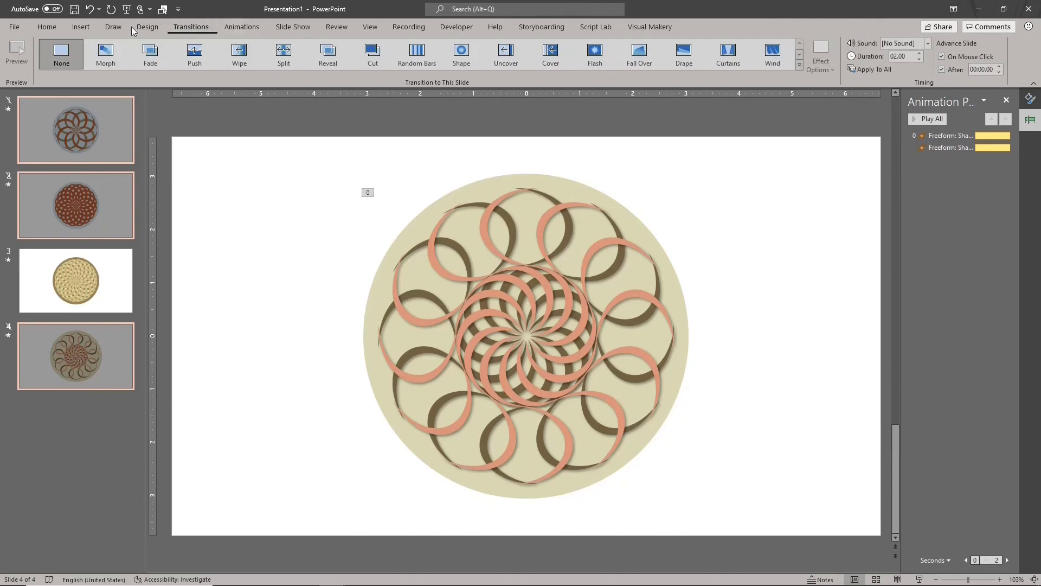
- Export the deck as the video 'VID - Spirals 01.mp4', then go to the blank fifth slide
{"action": "left_click", "coordinate": [13, 27]}
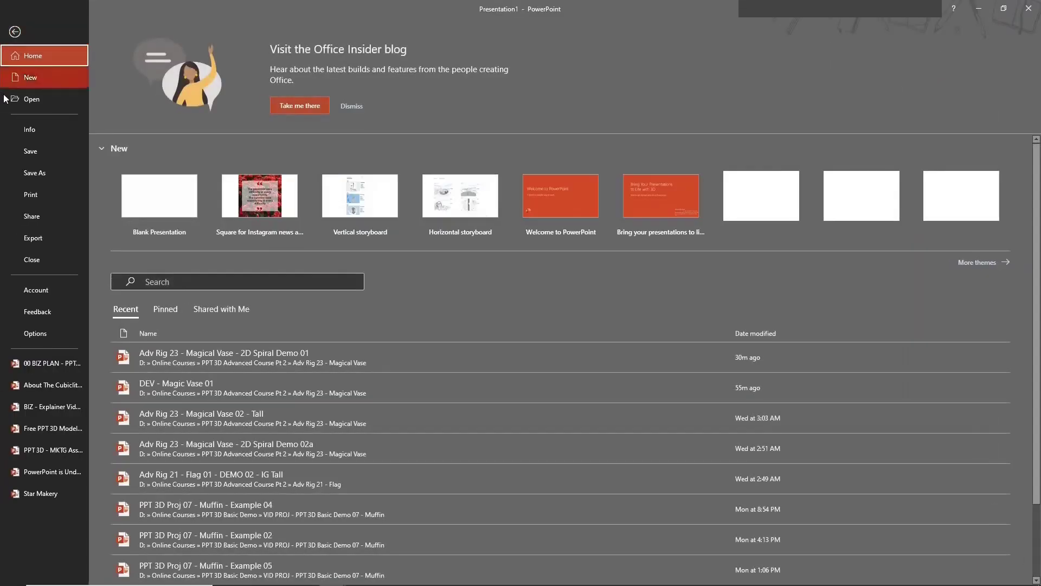
{"action": "left_click", "coordinate": [43, 237]}
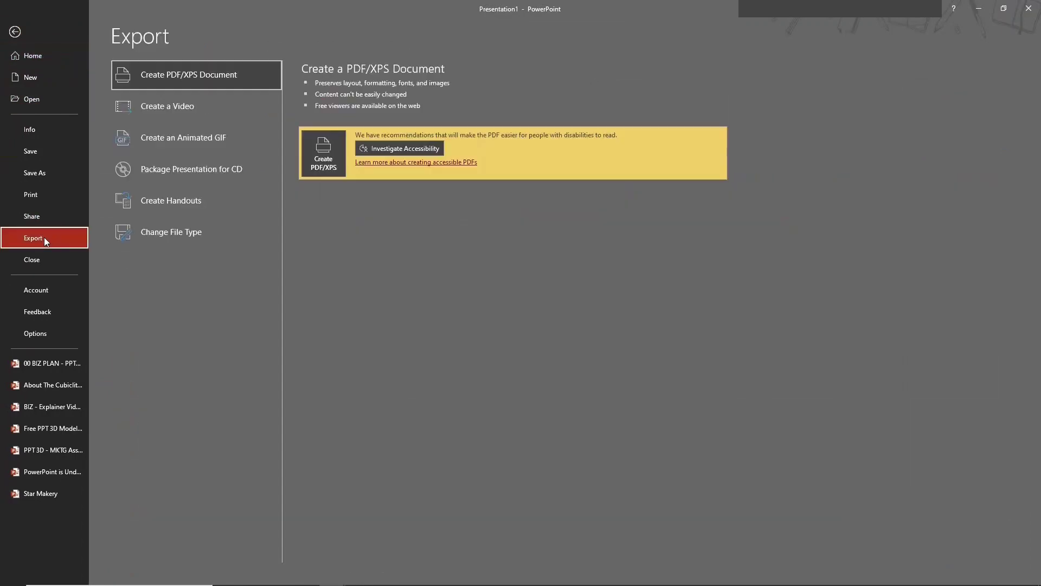
{"action": "left_click", "coordinate": [245, 105]}
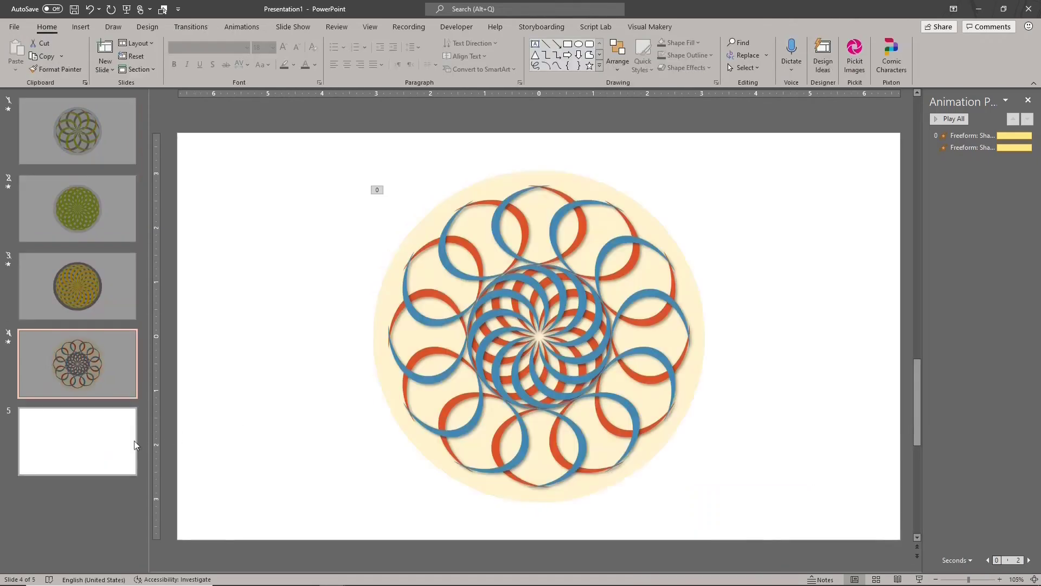
{"action": "left_click", "coordinate": [113, 440]}
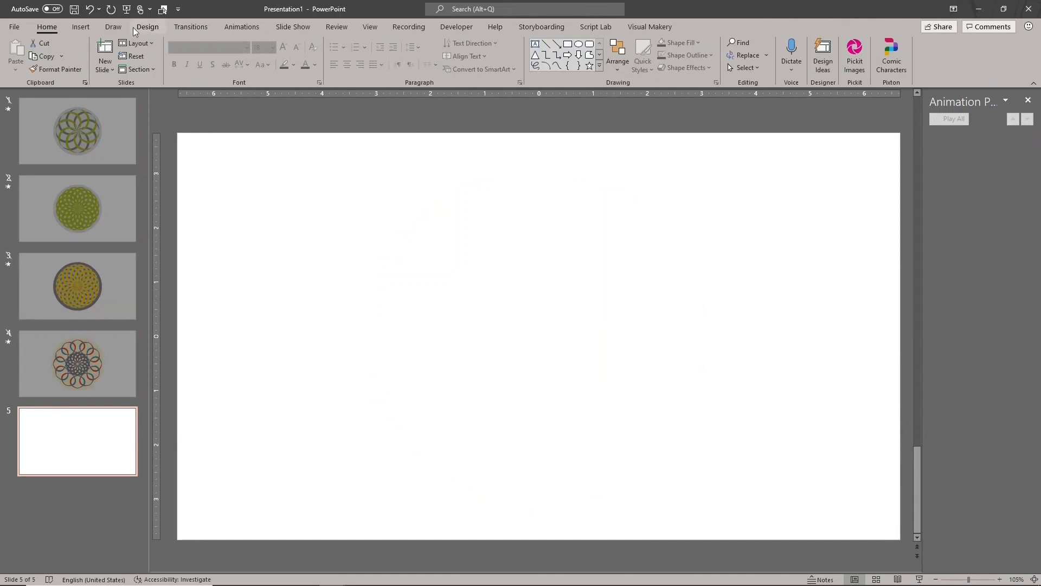
- Insert the 'VID - Spirals 02' video from this device onto slide 5
{"action": "left_click", "coordinate": [85, 25]}
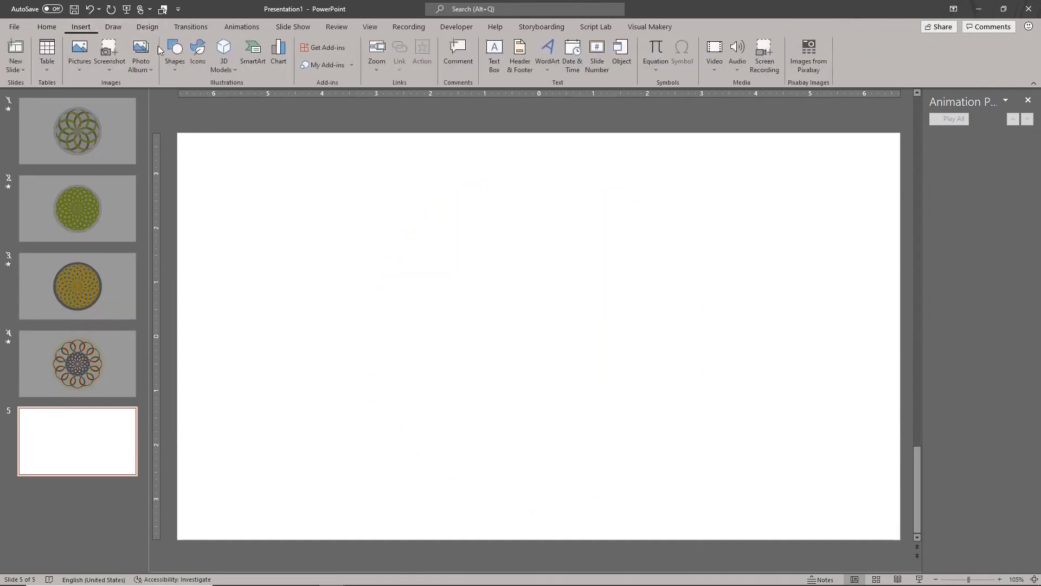
{"action": "left_click", "coordinate": [711, 65]}
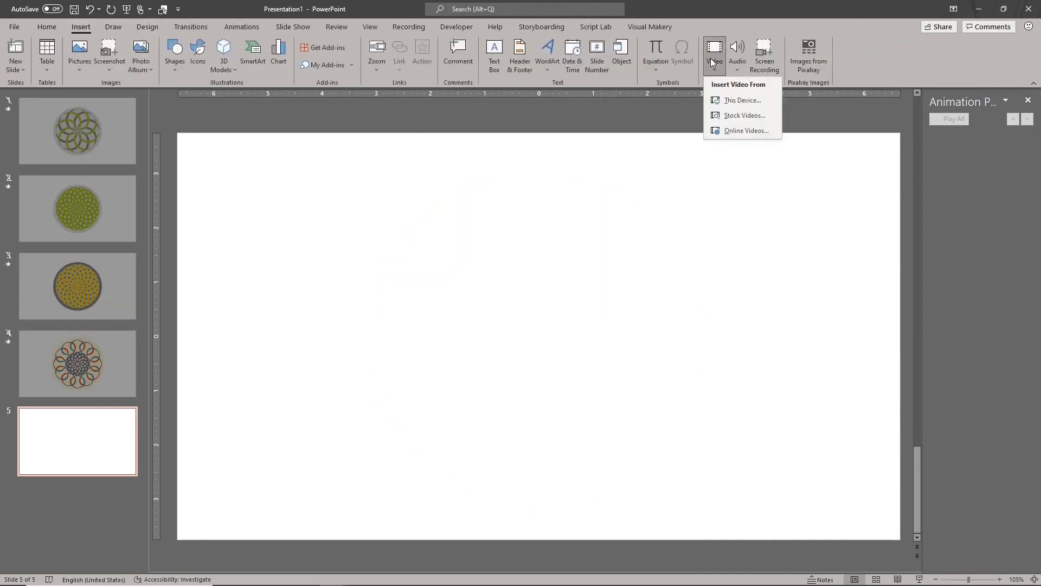
{"action": "left_click", "coordinate": [751, 100]}
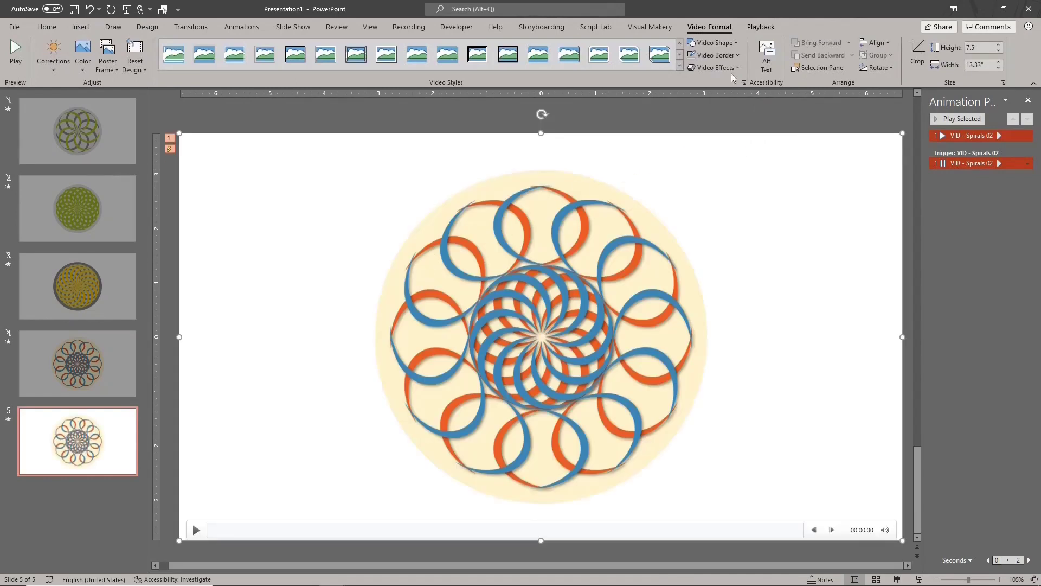
- Set the video to loop until stopped and start automatically
{"action": "left_click", "coordinate": [761, 26]}
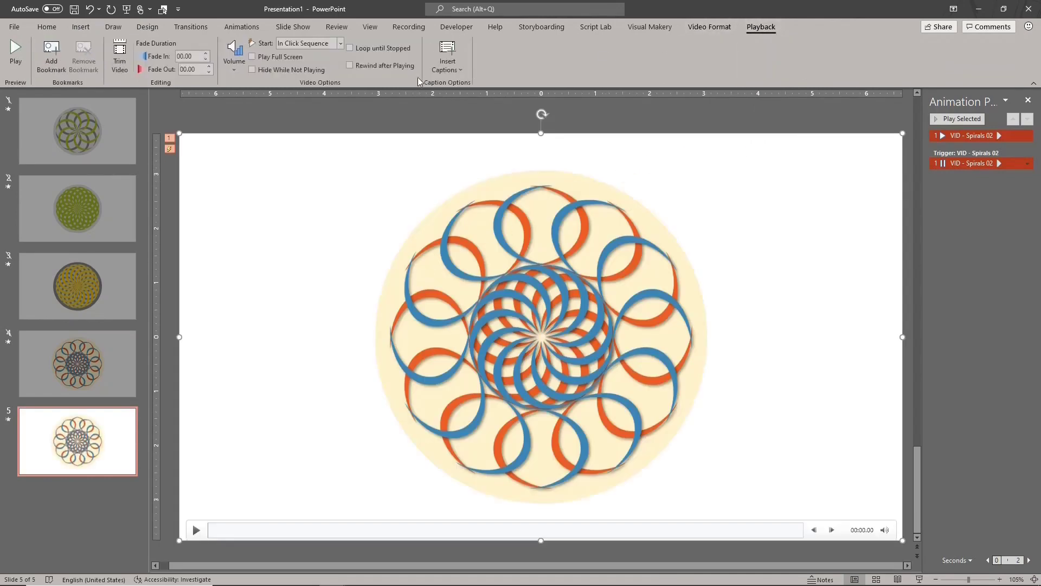
{"action": "left_click", "coordinate": [349, 49]}
{"action": "left_click", "coordinate": [340, 45]}
{"action": "left_click", "coordinate": [334, 68]}
- Give the video an Oval shape and draw a blue guide circle over the spiral
{"action": "left_click", "coordinate": [698, 30]}
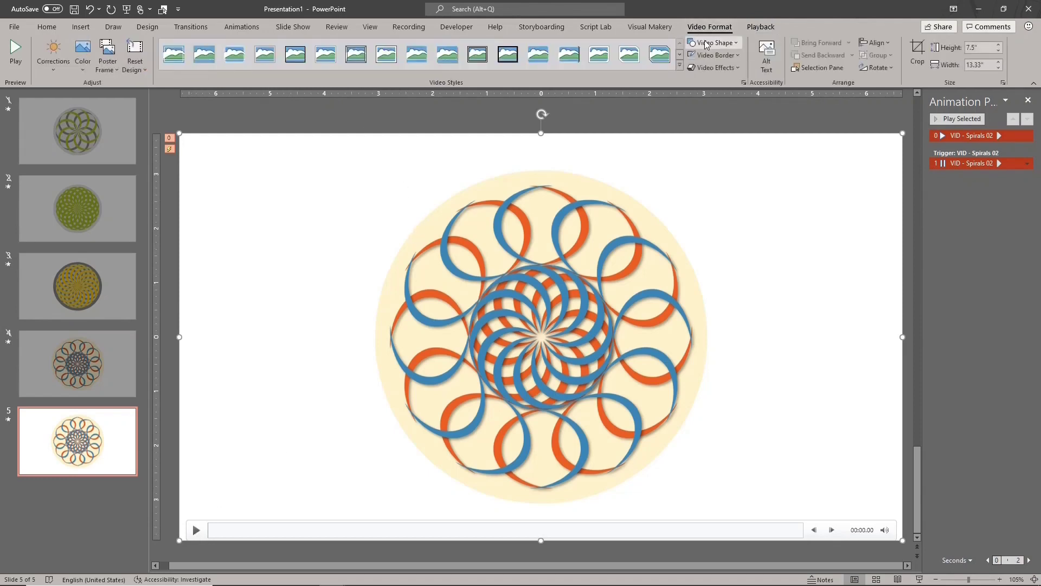
{"action": "left_click", "coordinate": [706, 44]}
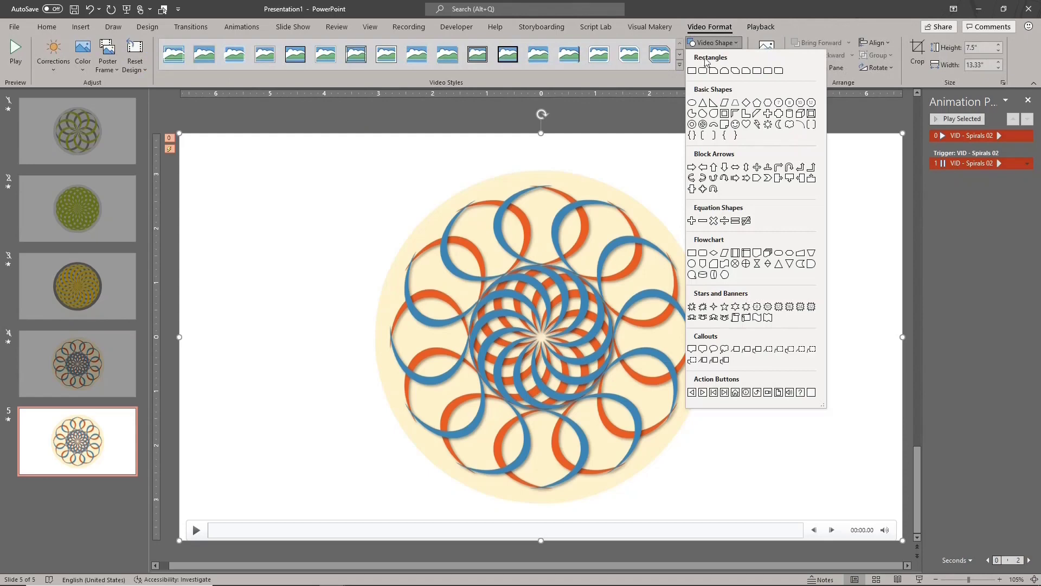
{"action": "left_click", "coordinate": [691, 104]}
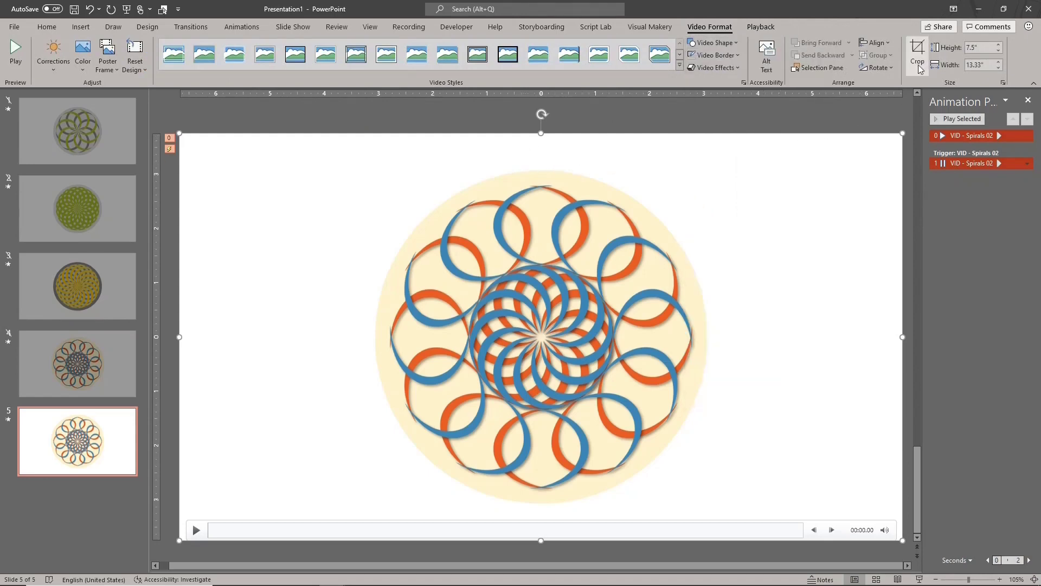
{"action": "left_click", "coordinate": [918, 51]}
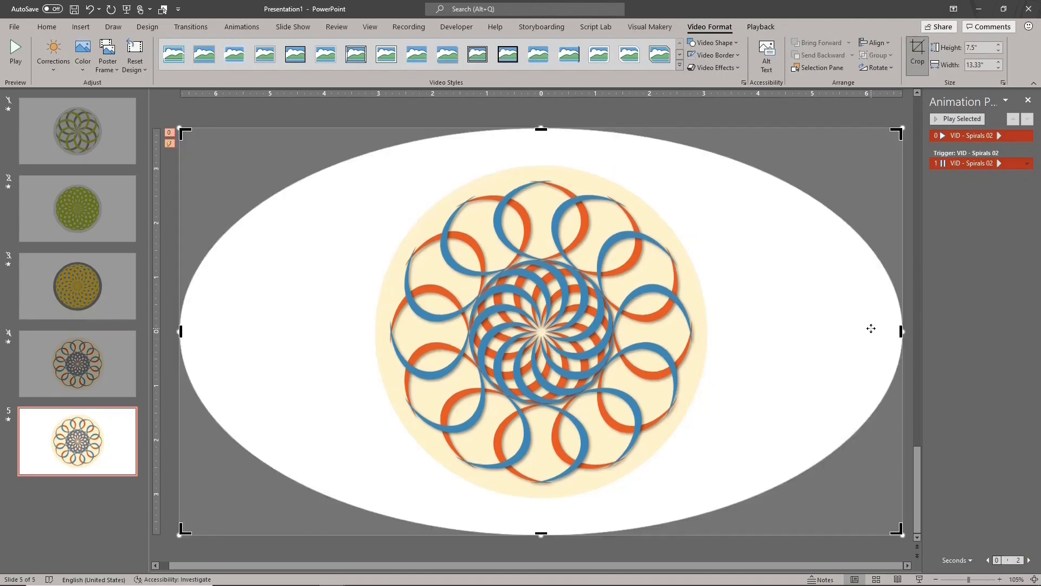
{"action": "left_click", "coordinate": [47, 26]}
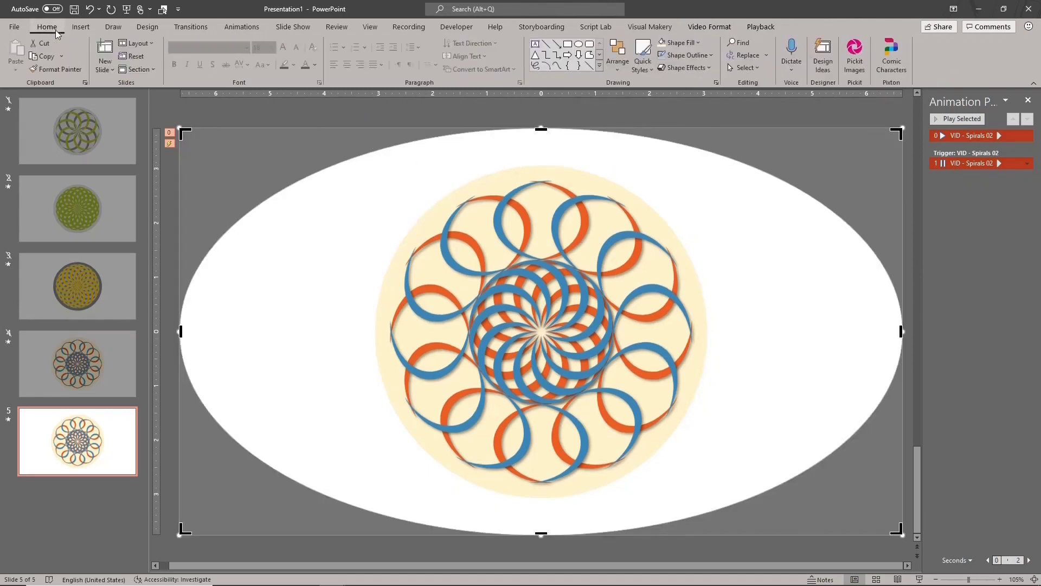
{"action": "left_click", "coordinate": [581, 54]}
{"action": "mouse_move", "coordinate": [385, 173]}
{"action": "left_mouse_down"}
{"action": "mouse_move", "coordinate": [710, 412]}
{"action": "mouse_move", "coordinate": [677, 378]}
{"action": "left_mouse_up"}
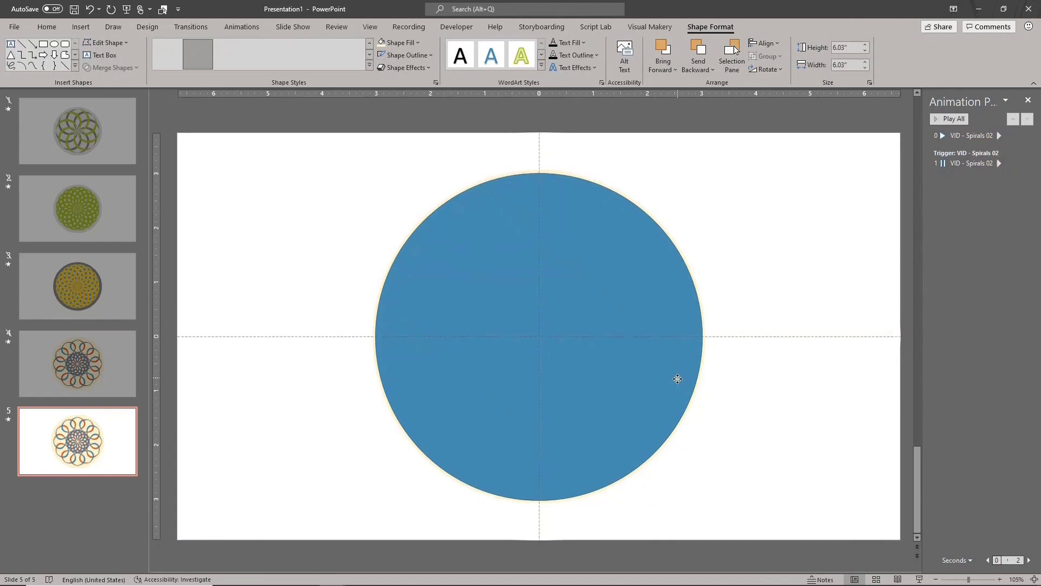
- Crop the video's right, left and bottom edges in to the guide circle
{"action": "left_click", "coordinate": [780, 298]}
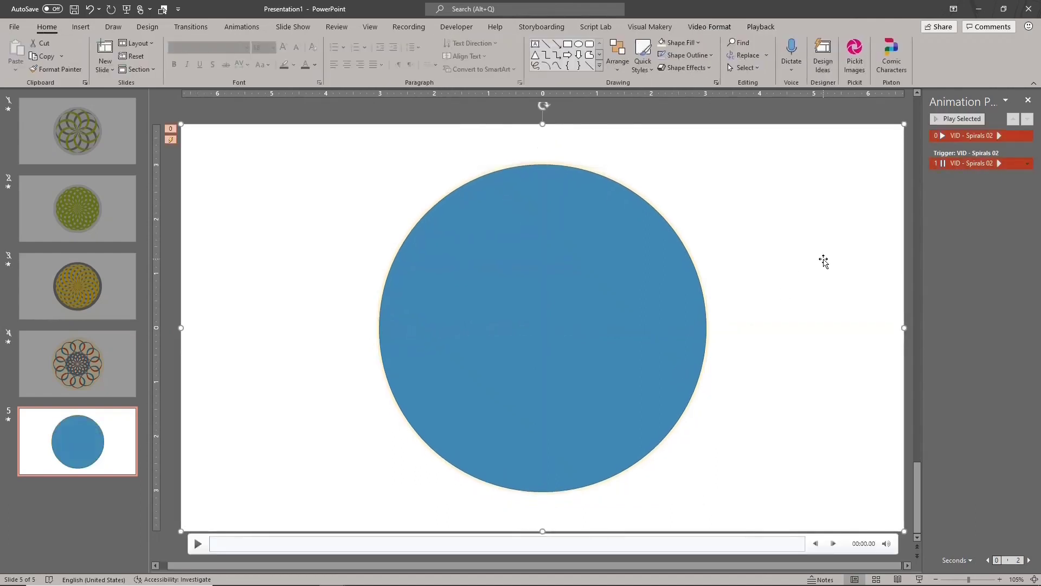
{"action": "left_click", "coordinate": [759, 27]}
{"action": "left_click", "coordinate": [722, 26]}
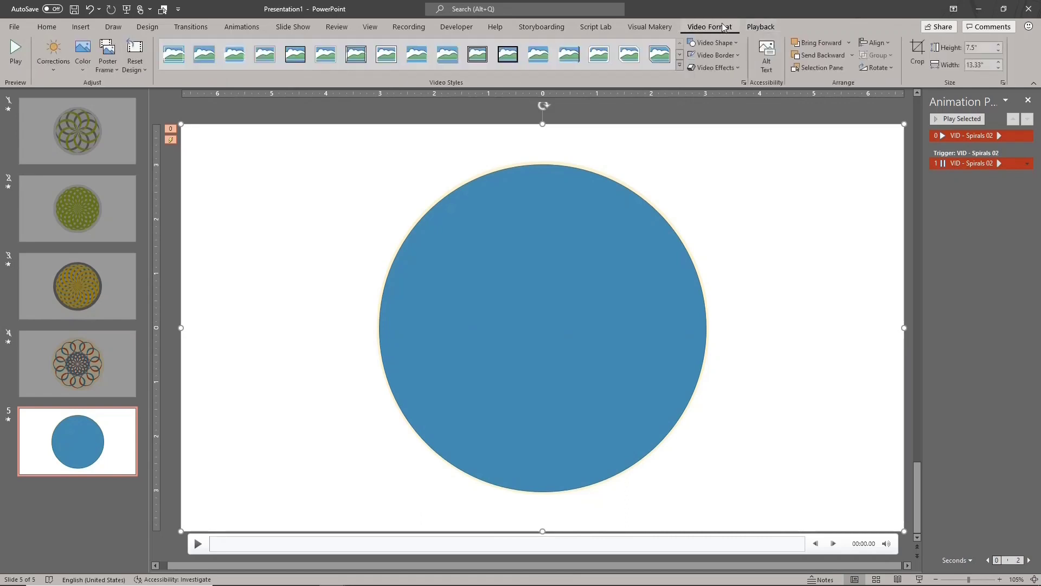
{"action": "left_click", "coordinate": [918, 51]}
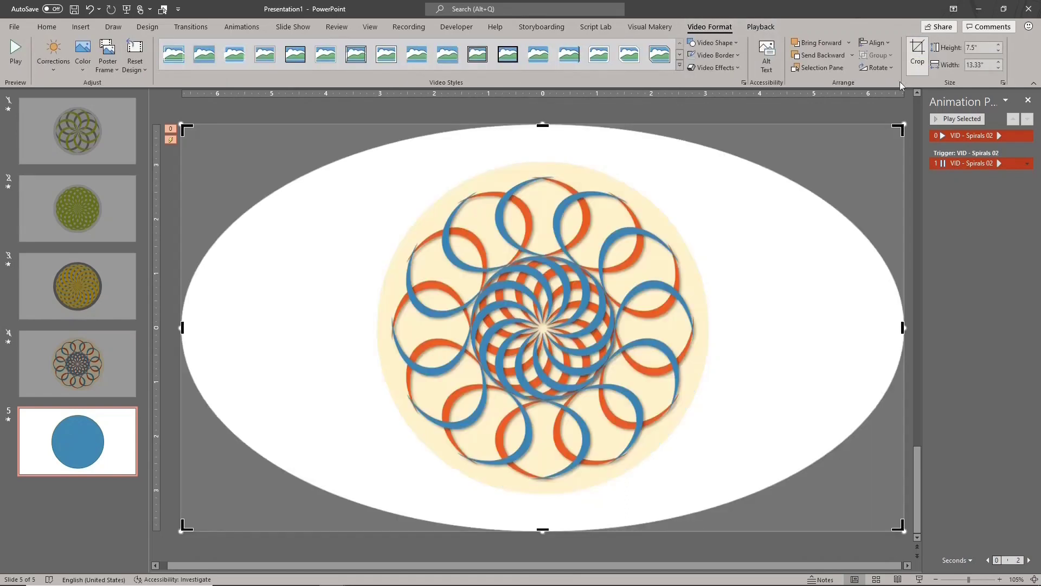
{"action": "left_click_drag", "start_coordinate": [902, 327], "coordinate": [703, 327]}
{"action": "mouse_move", "coordinate": [181, 327]}
{"action": "left_mouse_down"}
{"action": "mouse_move", "coordinate": [561, 151]}
{"action": "mouse_move", "coordinate": [542, 173]}
{"action": "left_mouse_up"}
{"action": "left_click_drag", "start_coordinate": [539, 539], "coordinate": [544, 498]}
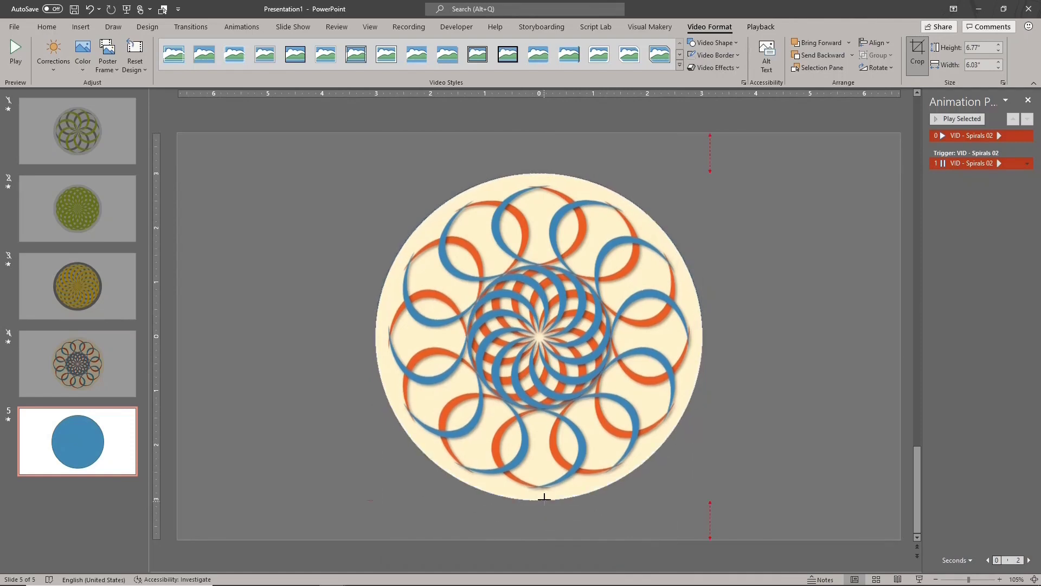
{"action": "left_click", "coordinate": [726, 113]}
{"action": "left_click", "coordinate": [633, 238]}
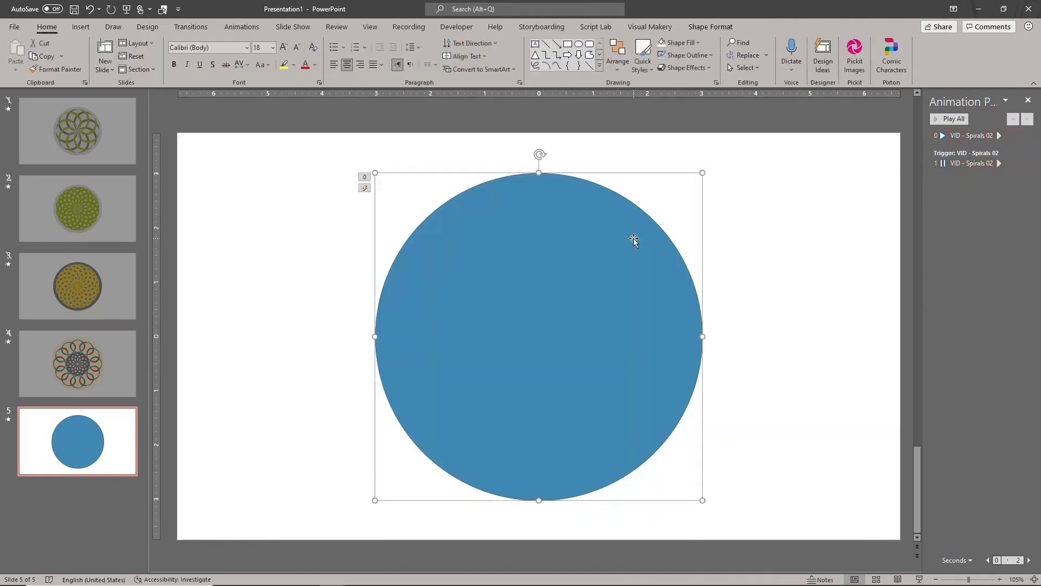
- Remove the guide circle, then shrink the video from its corners towards the slide centre
{"action": "key", "text": "Escape"}
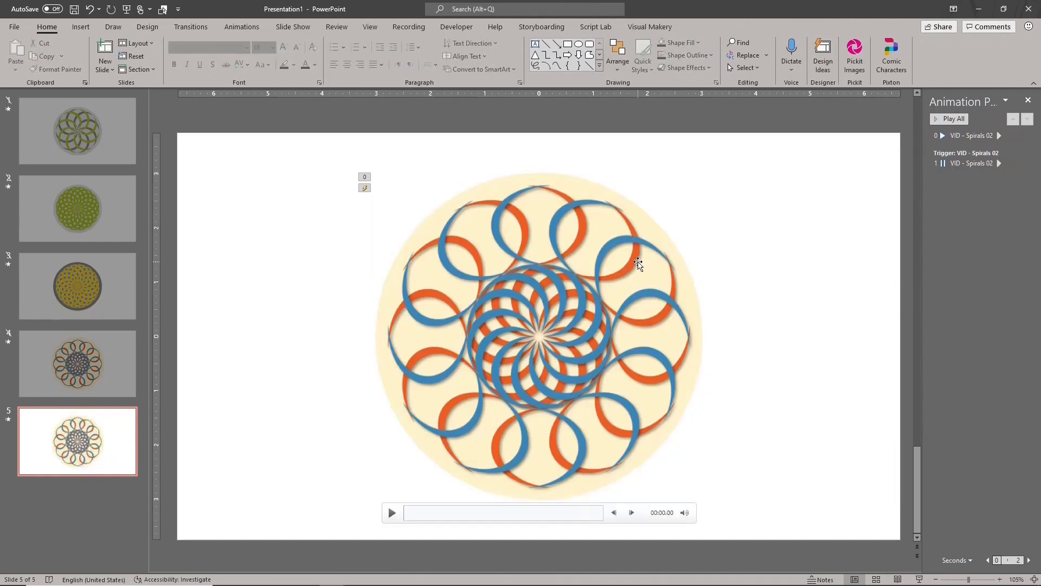
{"action": "left_click", "coordinate": [640, 264]}
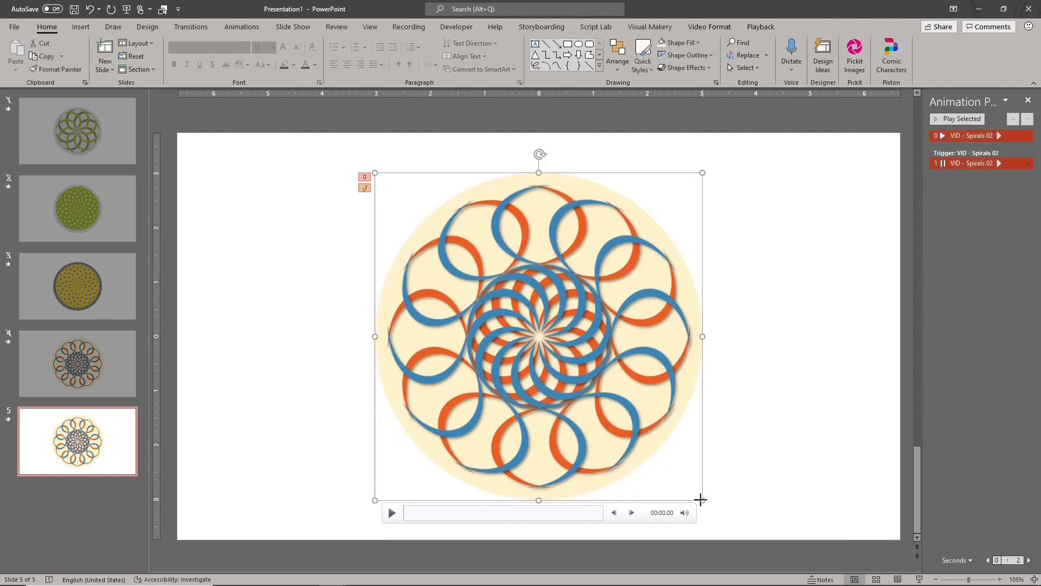
{"action": "left_click_drag", "start_coordinate": [702, 500], "coordinate": [574, 372]}
{"action": "mouse_move", "coordinate": [502, 271]}
{"action": "left_mouse_down"}
{"action": "mouse_move", "coordinate": [557, 312]}
{"action": "mouse_move", "coordinate": [556, 323]}
{"action": "left_mouse_up"}
- Set the video to exactly 4 by 4 inches and nudge it to the slide centre
{"action": "left_click", "coordinate": [761, 27]}
{"action": "left_click", "coordinate": [709, 27]}
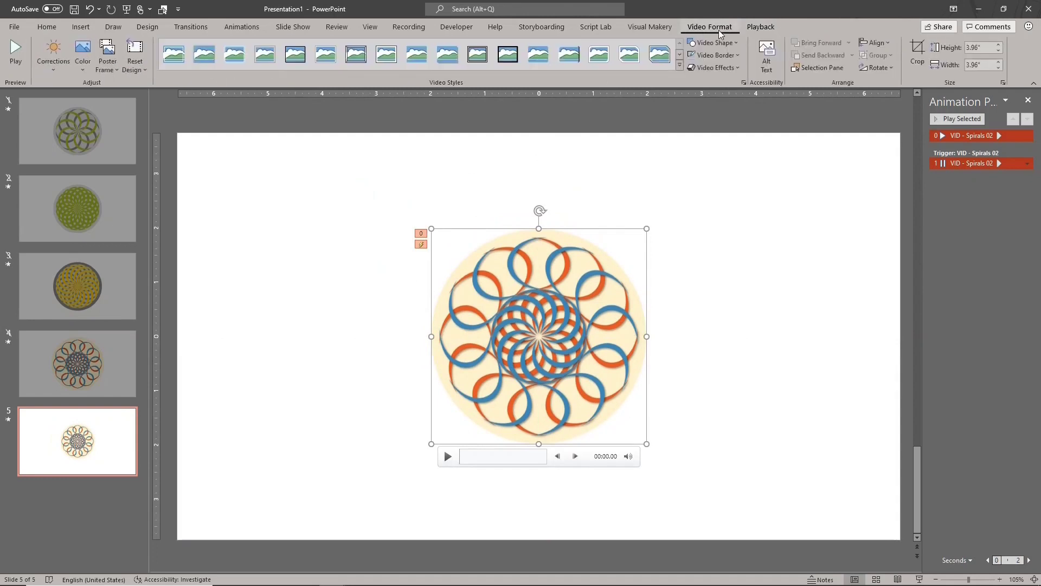
{"action": "left_click", "coordinate": [979, 49]}
{"action": "type", "text": "4"}
{"action": "key", "text": "Return"}
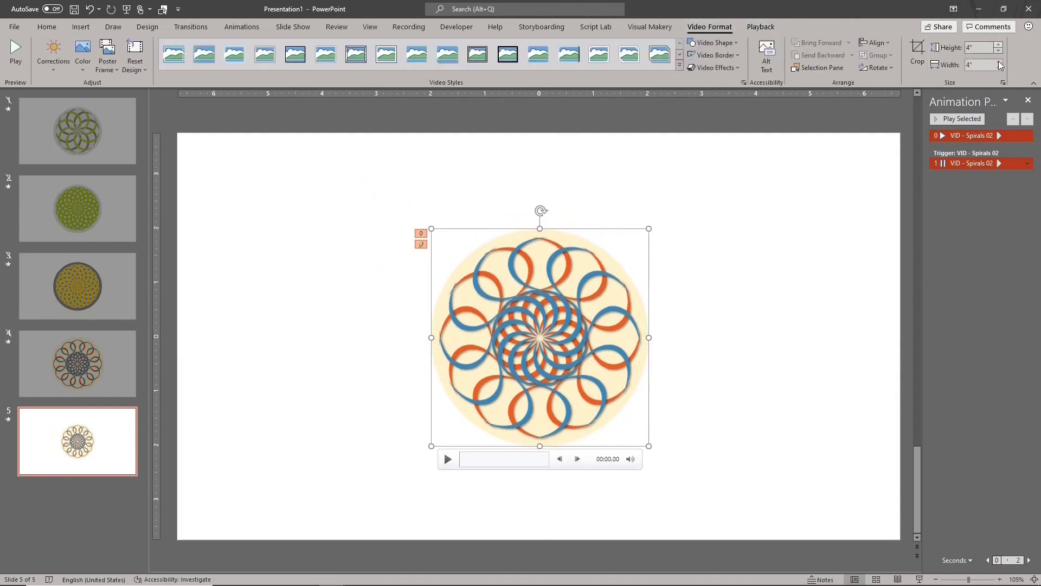
{"action": "left_click_drag", "start_coordinate": [603, 292], "coordinate": [603, 292]}
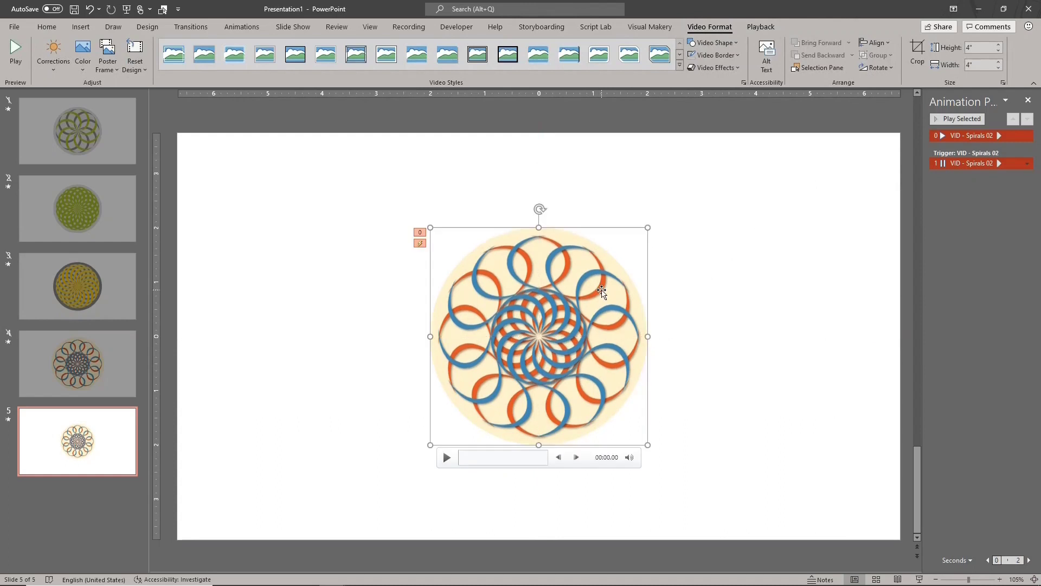
- Draw a blue circle over the video and size it to 4 inches square
{"action": "left_click", "coordinate": [57, 30]}
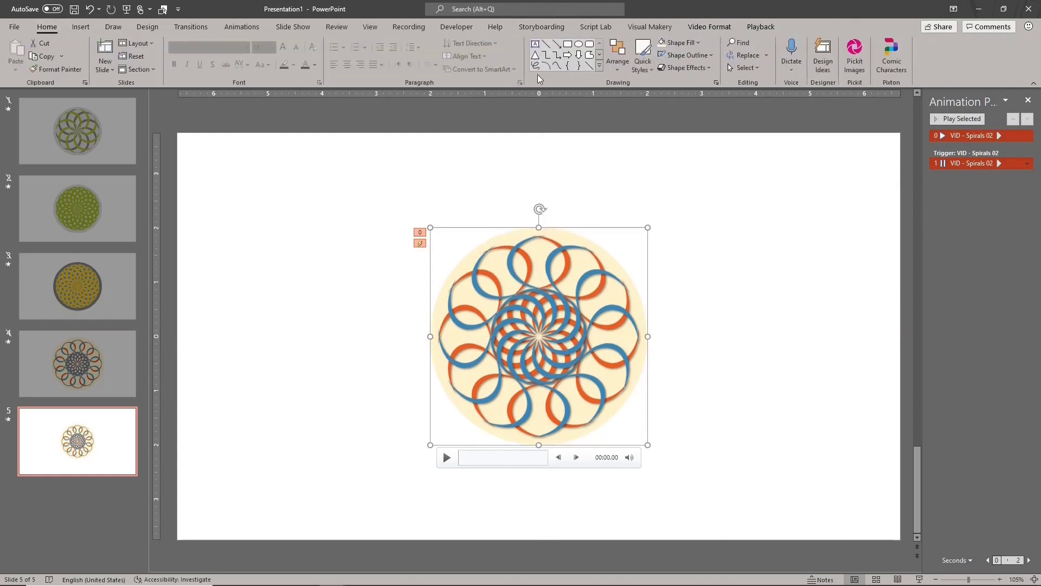
{"action": "left_click", "coordinate": [579, 48]}
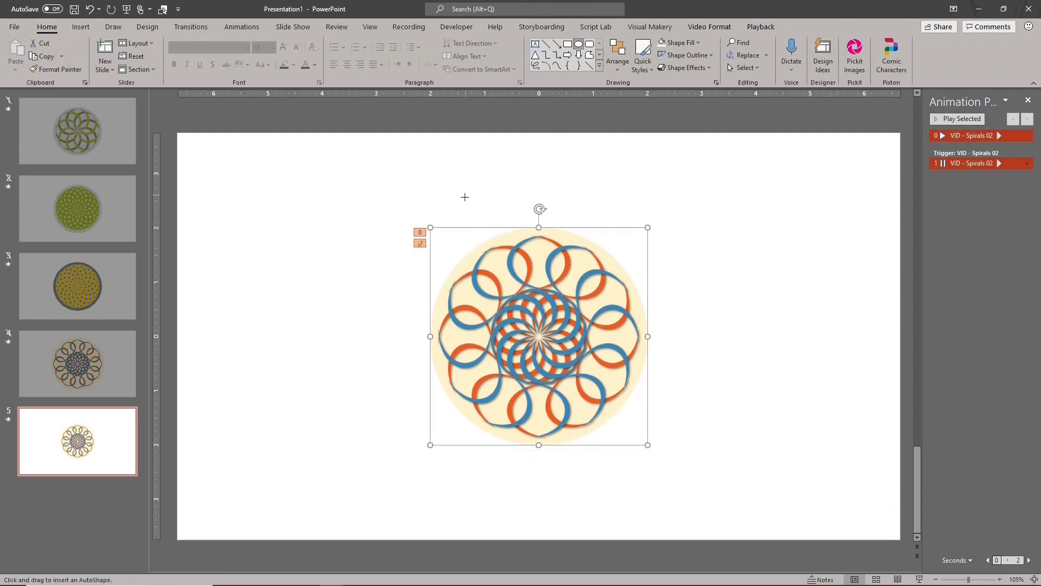
{"action": "left_click_drag", "start_coordinate": [430, 229], "coordinate": [641, 403]}
{"action": "left_click", "coordinate": [865, 45]}
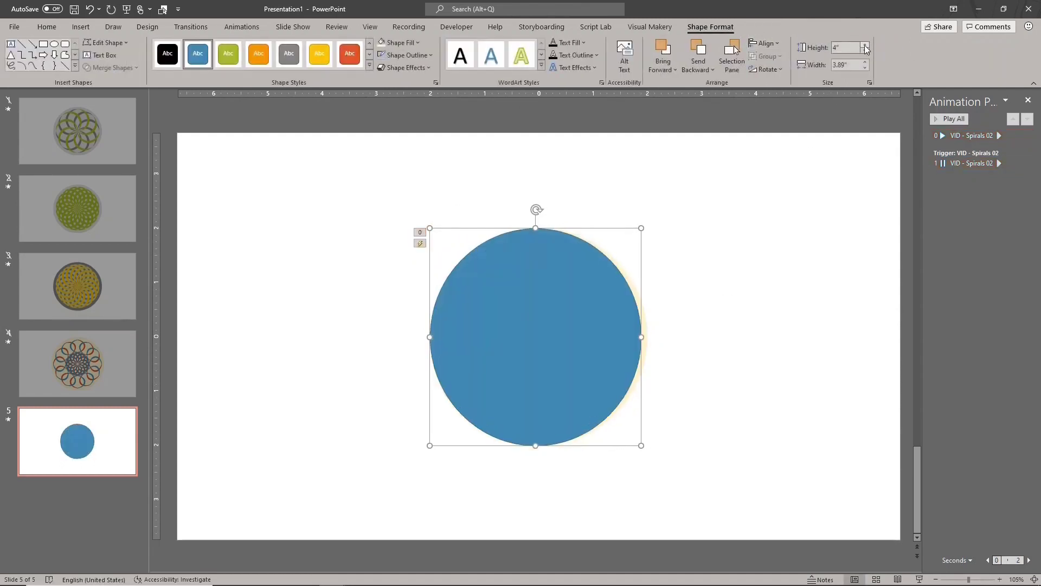
{"action": "left_click", "coordinate": [865, 62]}
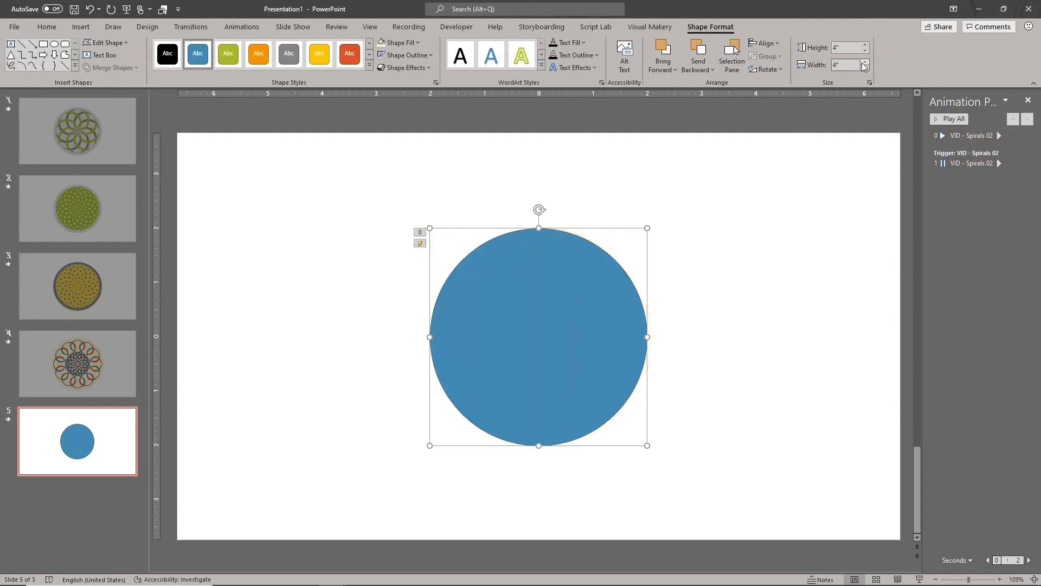
- Convert the circle into a shaded sphere with Sphere Maker and move it left off the video
{"action": "left_click", "coordinate": [640, 27]}
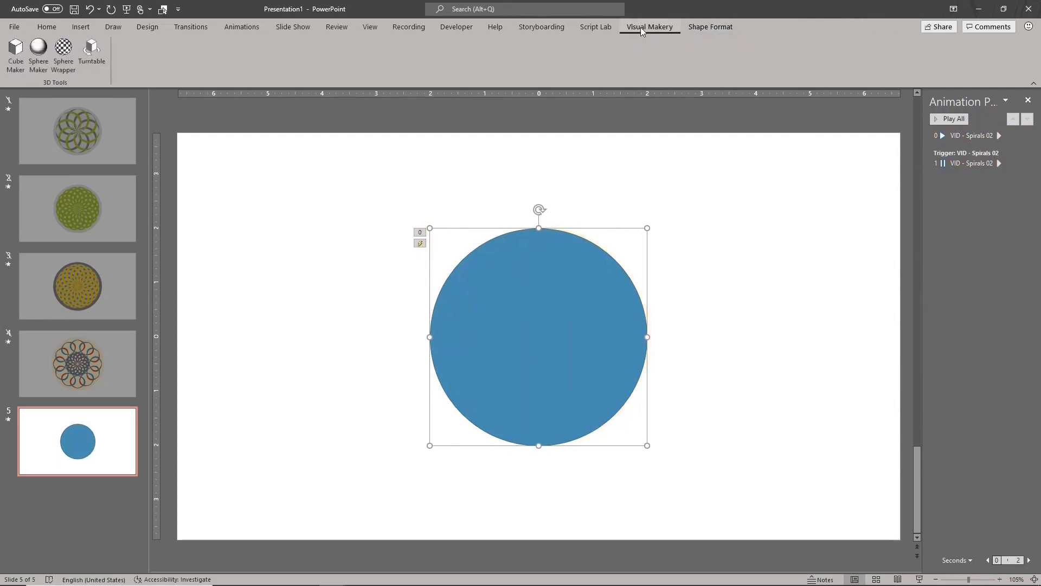
{"action": "left_click", "coordinate": [39, 49]}
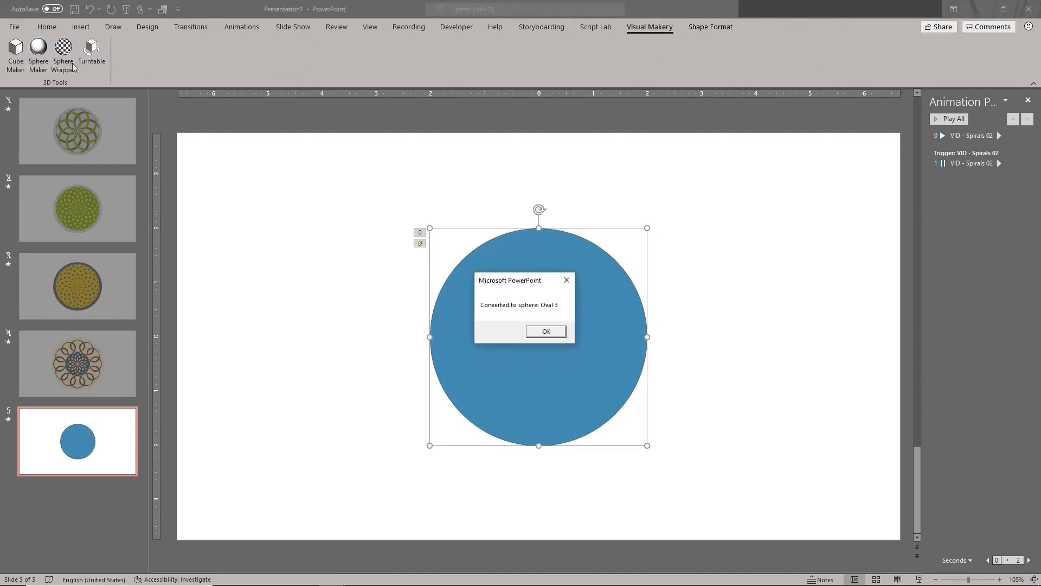
{"action": "left_click", "coordinate": [557, 331]}
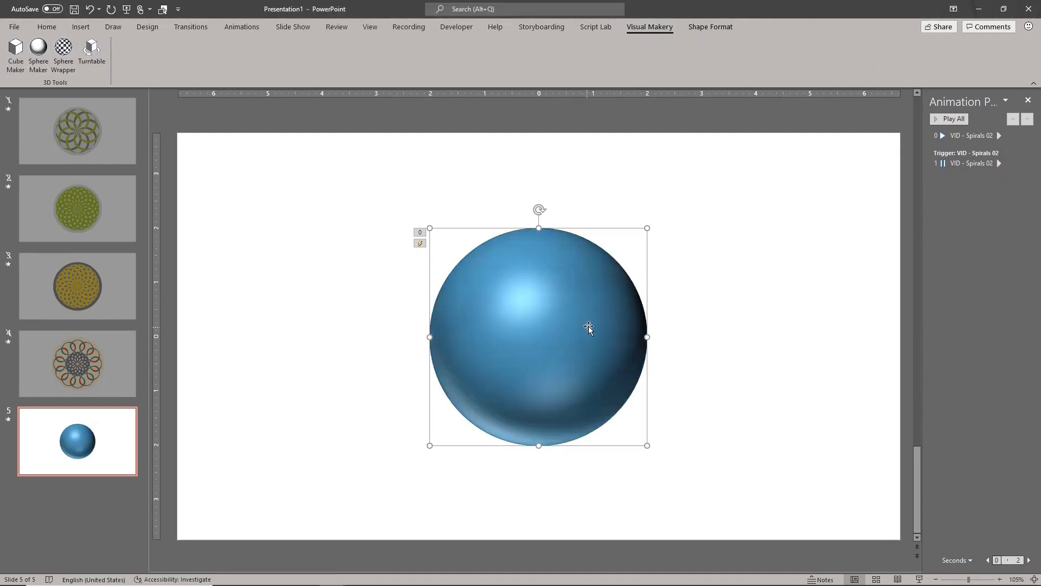
{"action": "left_click_drag", "start_coordinate": [586, 325], "coordinate": [453, 325]}
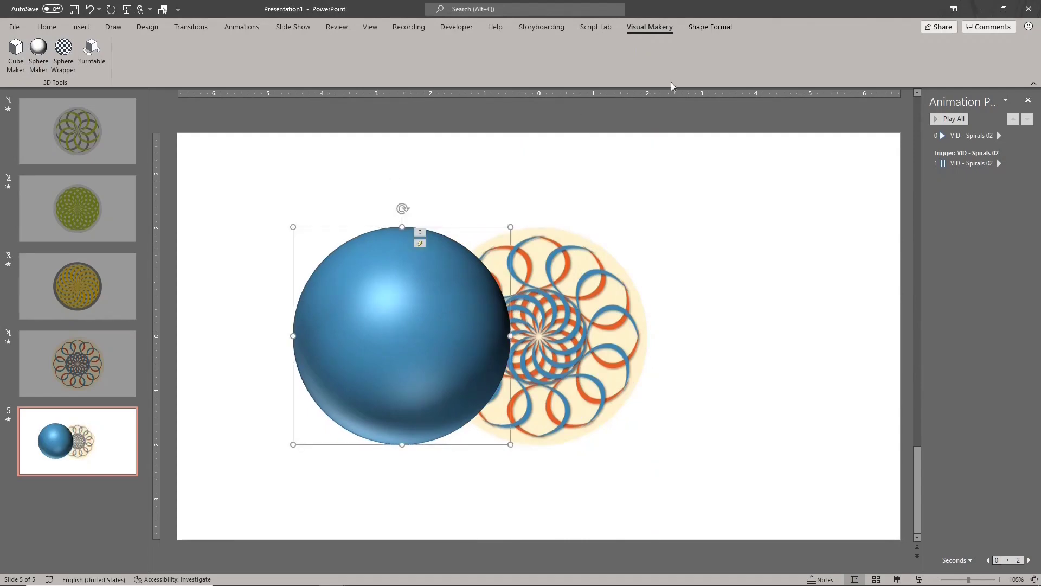
- Copy the blue sphere's 3D shading onto the spiral video with Format Painter
{"action": "left_click", "coordinate": [723, 30]}
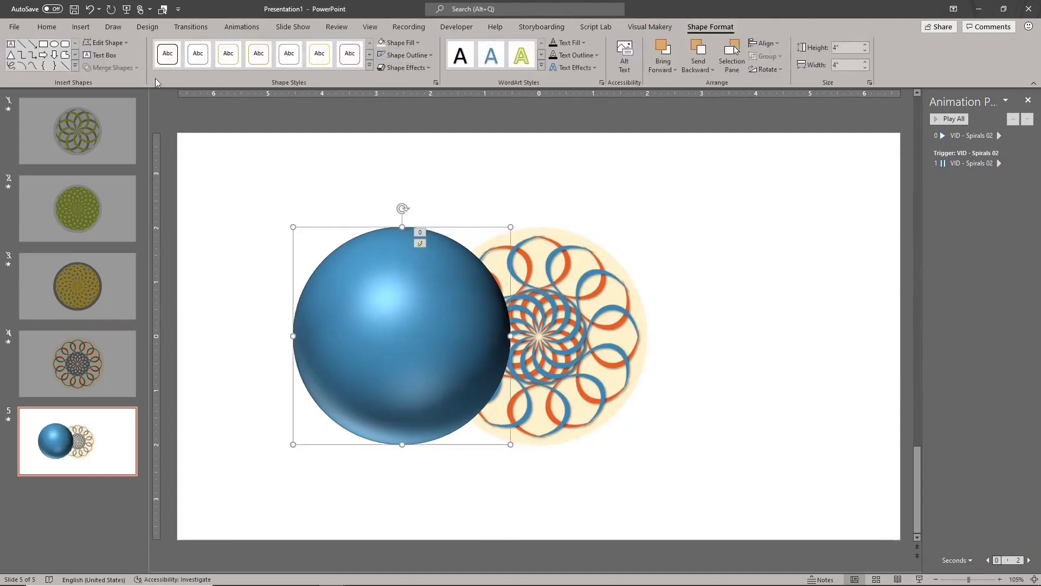
{"action": "left_click", "coordinate": [48, 28]}
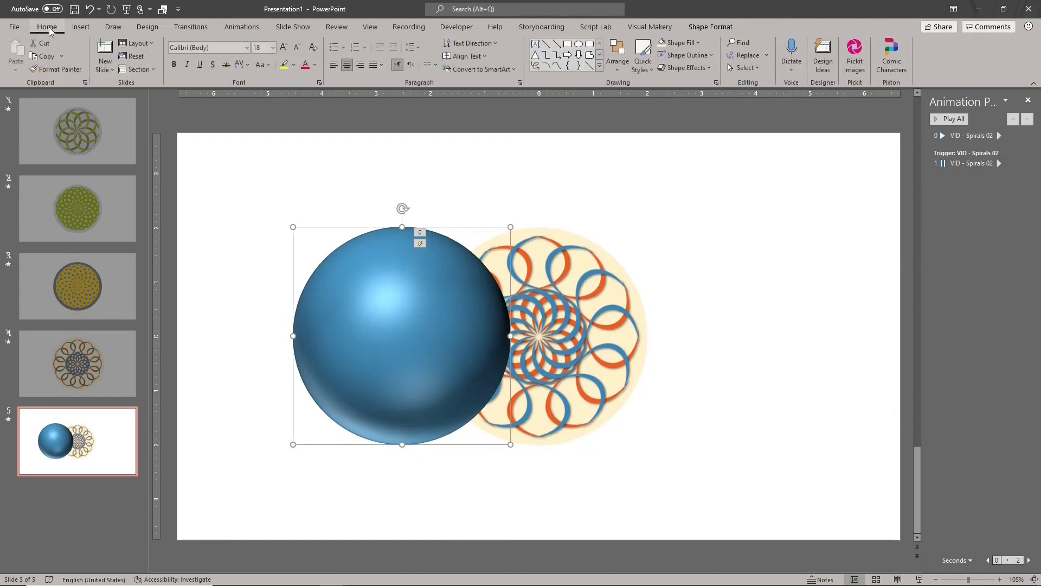
{"action": "left_click", "coordinate": [74, 72]}
{"action": "left_click", "coordinate": [590, 280]}
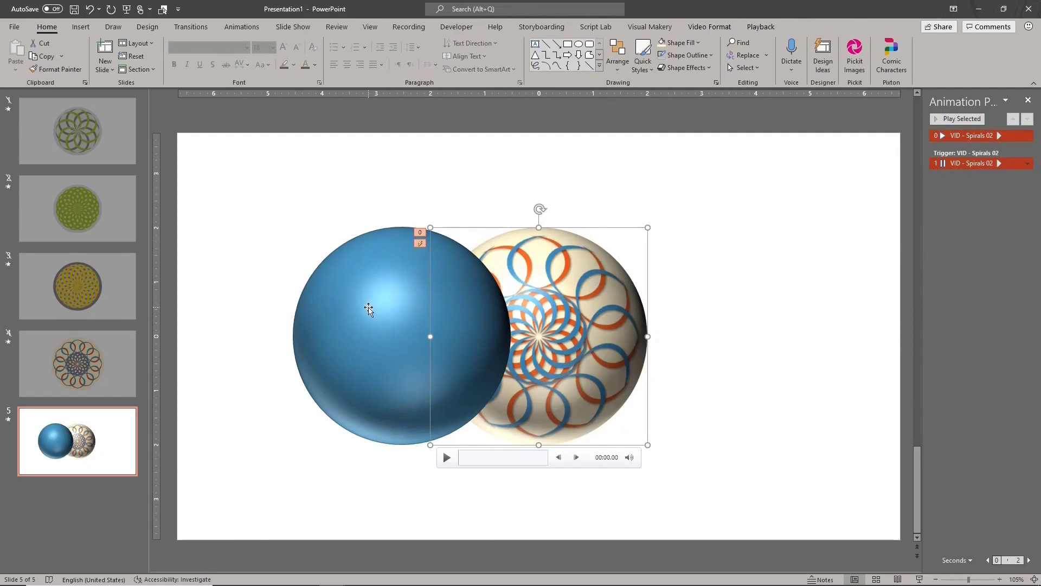
- Move the blue sphere left beside the video, then play and stop the video to preview
{"action": "left_click_drag", "start_coordinate": [368, 309], "coordinate": [279, 308]}
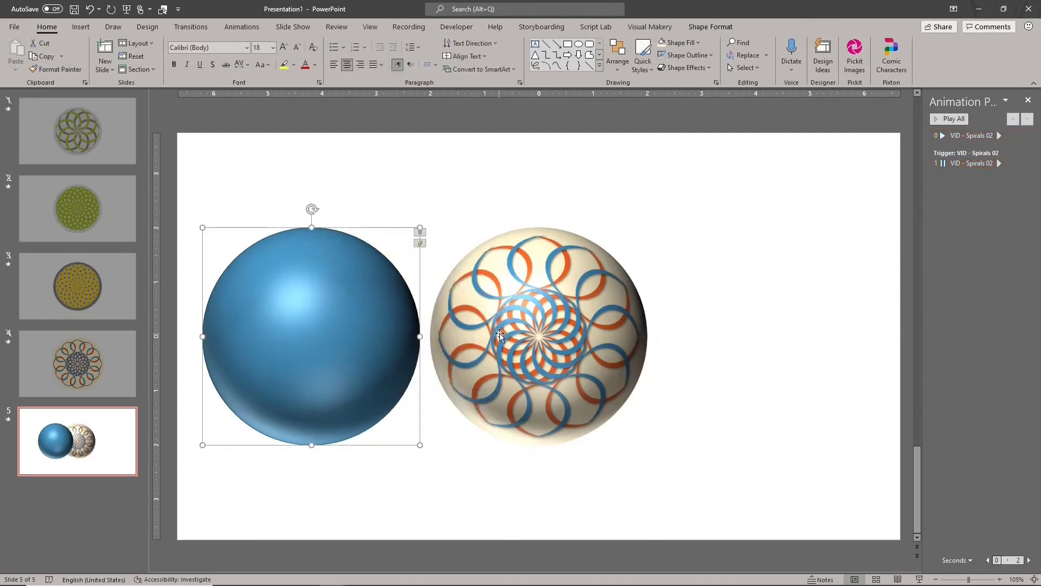
{"action": "left_click", "coordinate": [461, 445]}
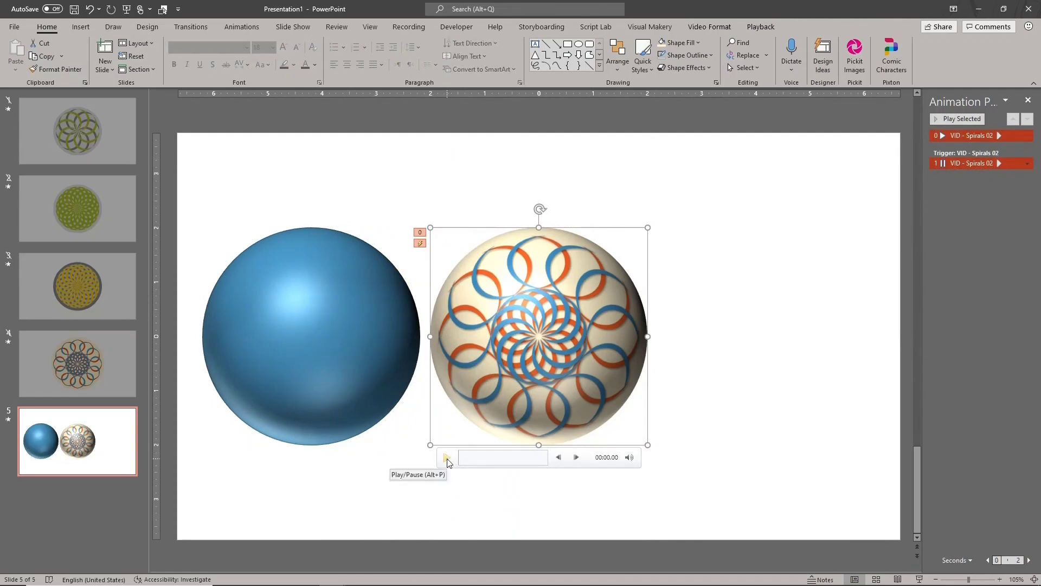
{"action": "left_click", "coordinate": [447, 459]}
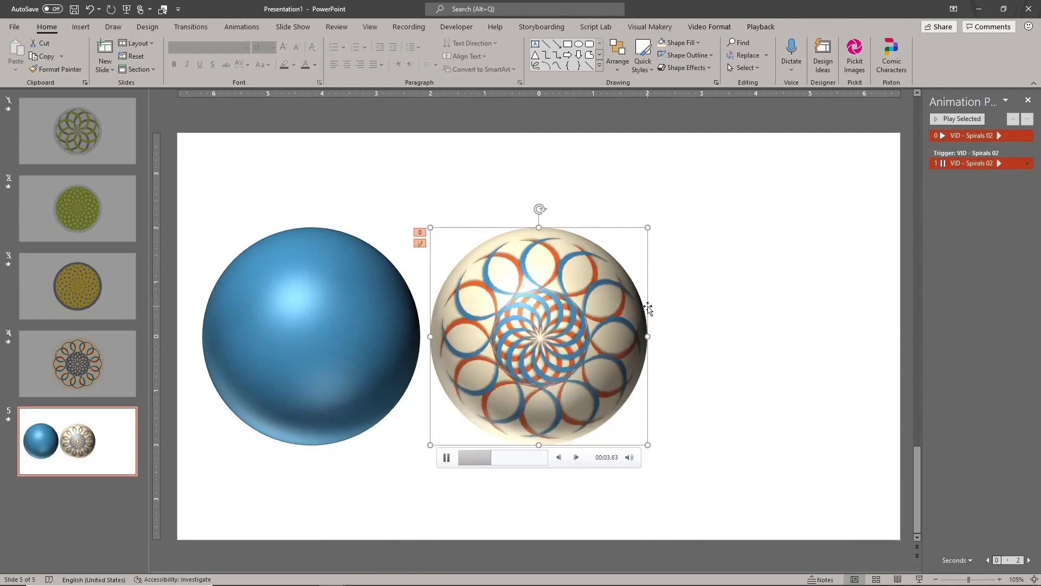
{"action": "key", "text": "alt+q"}
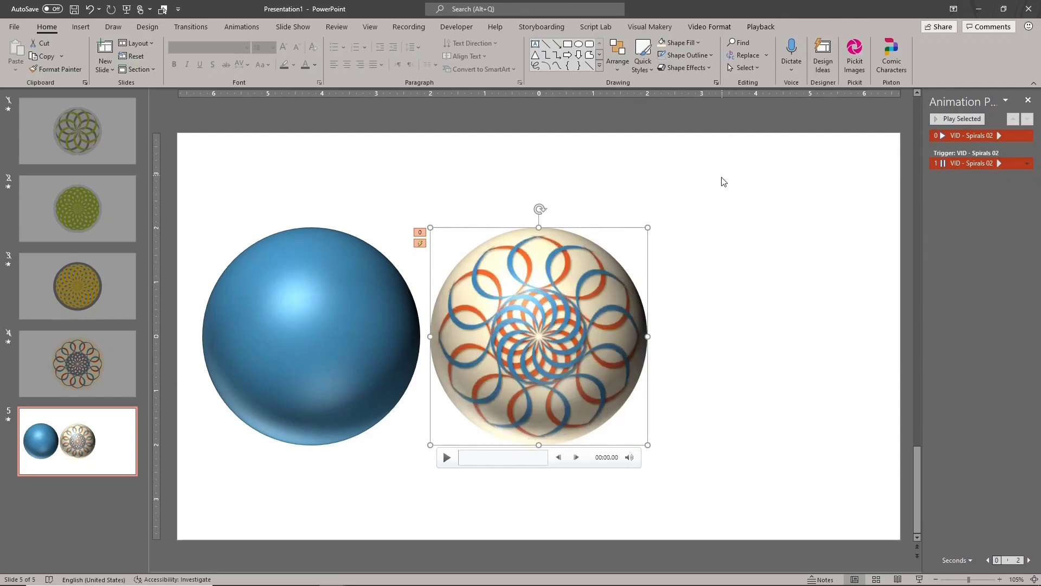
- In Format Video's 3-D Format settings, give the spiral video a shinier surface material
{"action": "left_click", "coordinate": [716, 83]}
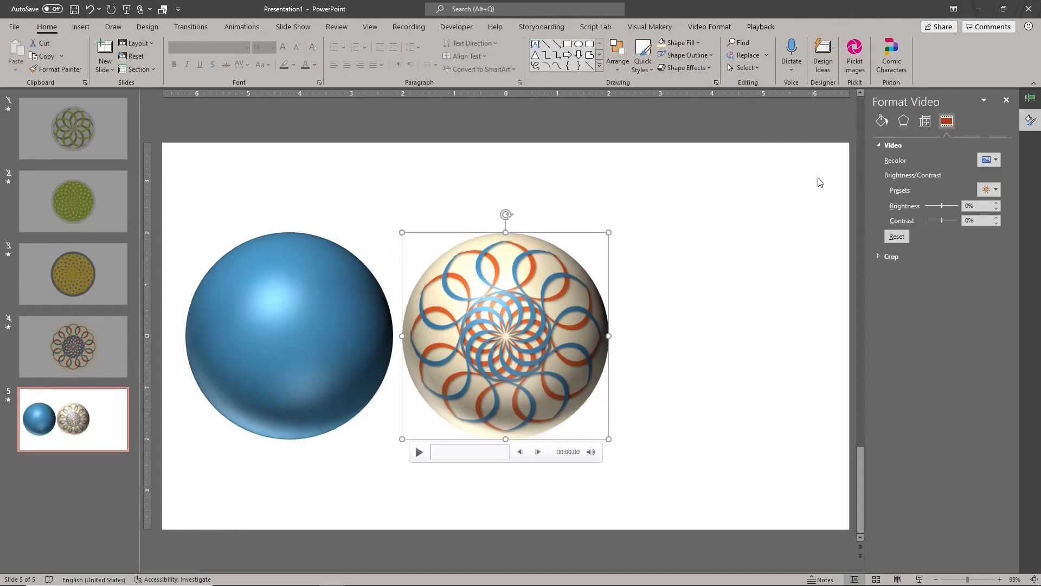
{"action": "left_click", "coordinate": [903, 121]}
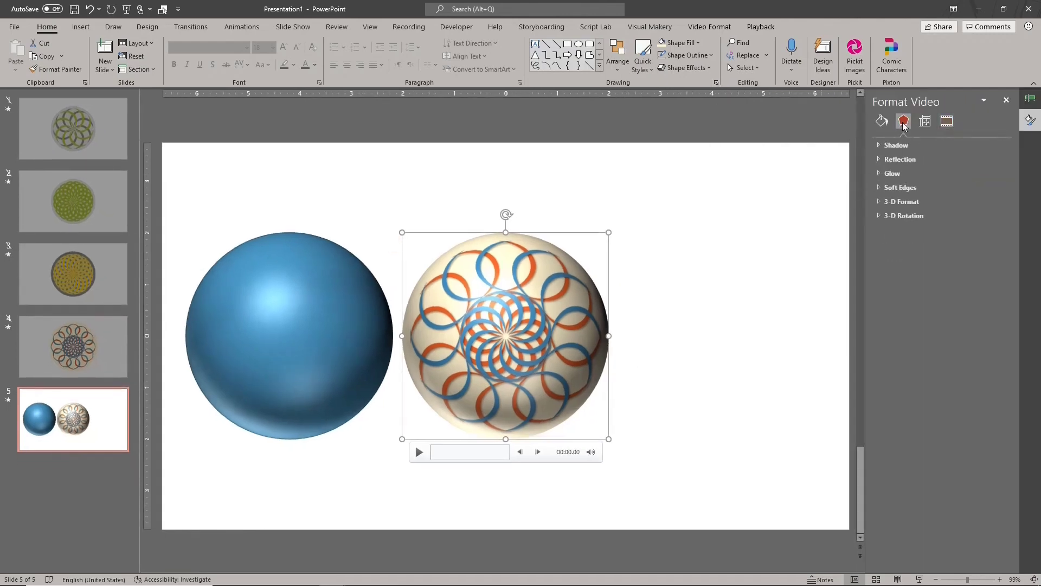
{"action": "left_click", "coordinate": [878, 203]}
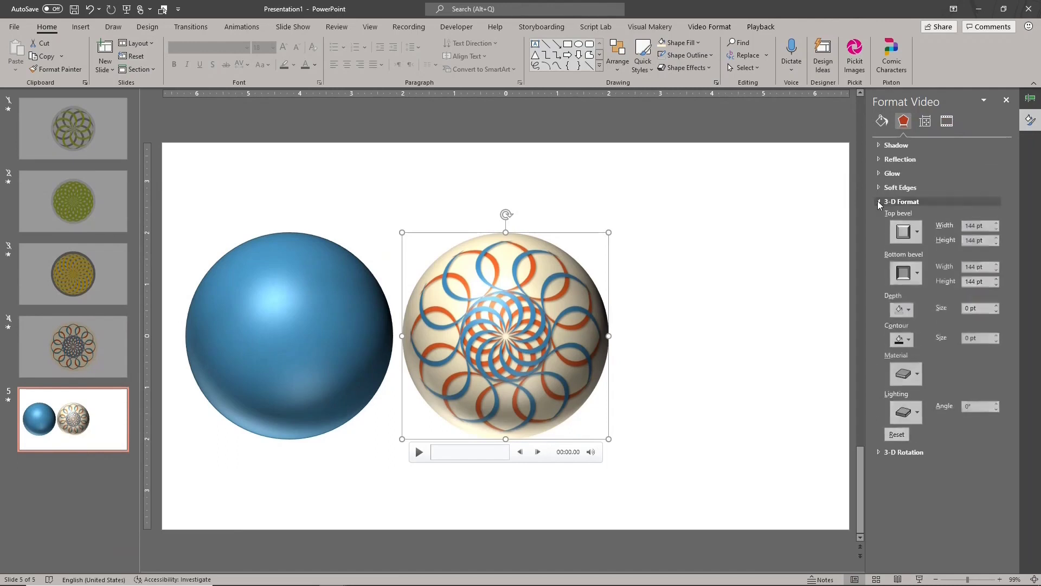
{"action": "left_click", "coordinate": [901, 381]}
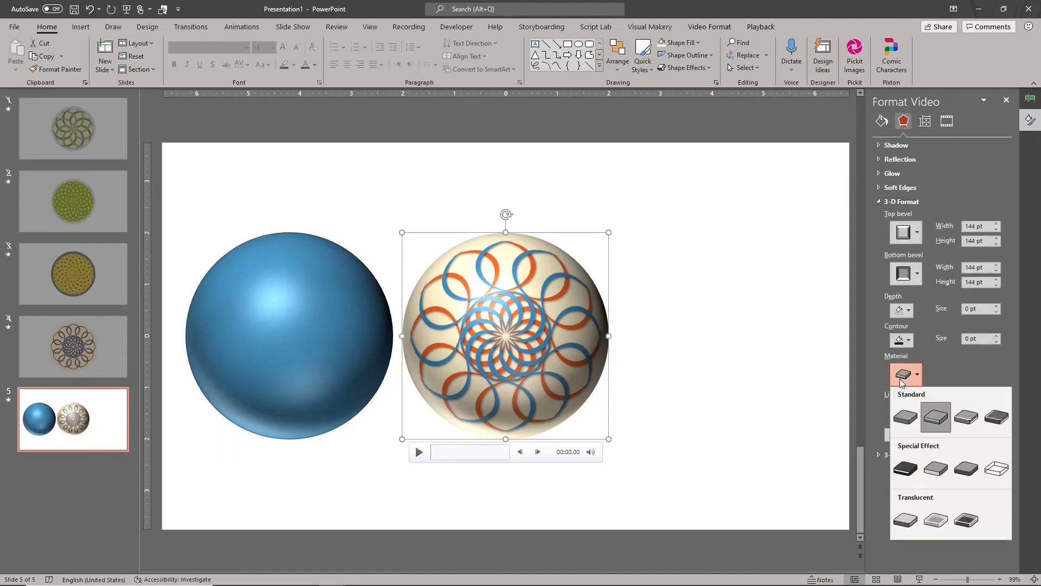
{"action": "left_click", "coordinate": [995, 416]}
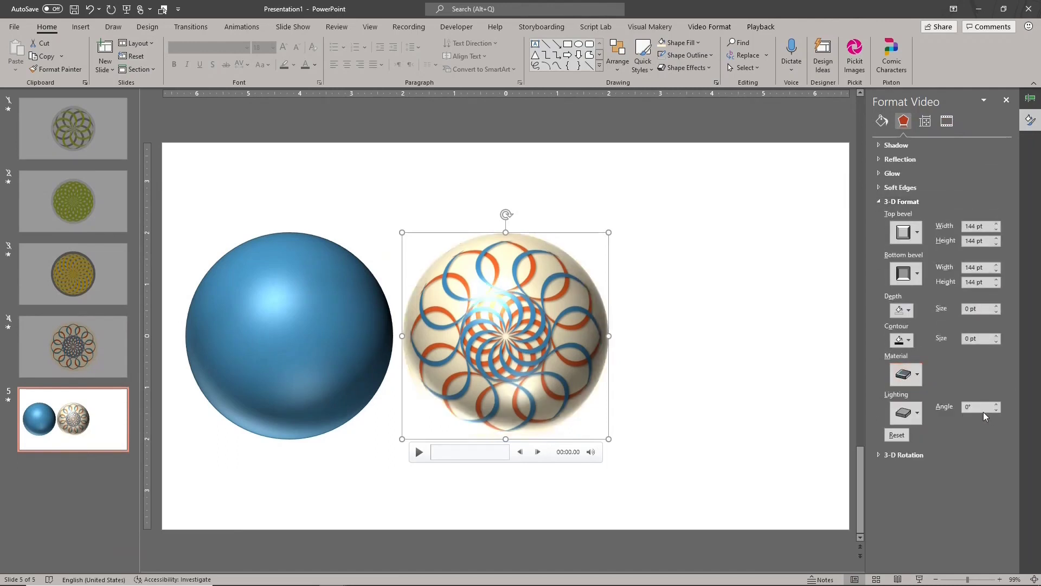
- Apply a different lighting preset to the video's sphere
{"action": "left_click", "coordinate": [910, 412]}
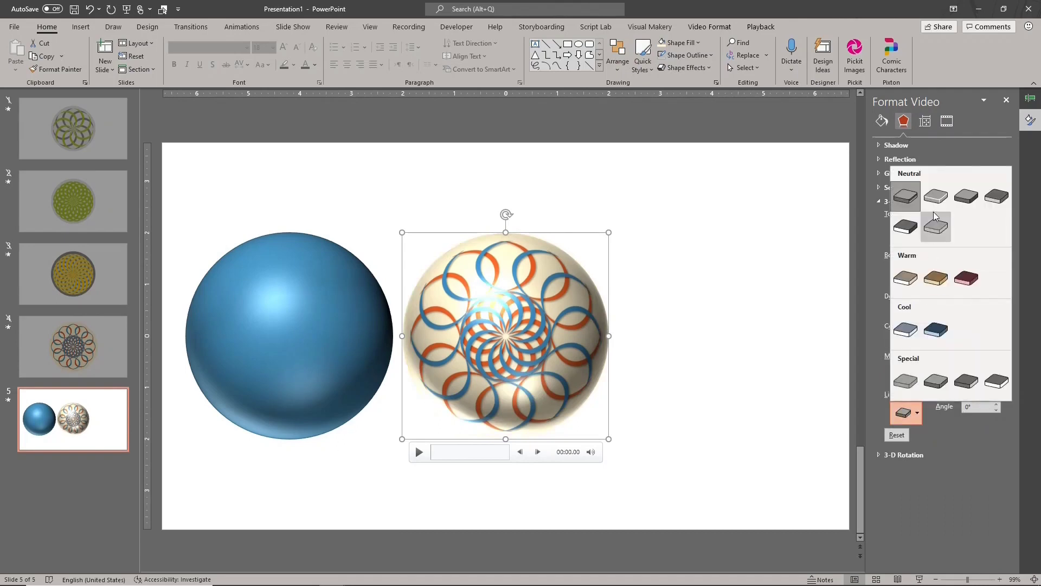
{"action": "left_click", "coordinate": [941, 201]}
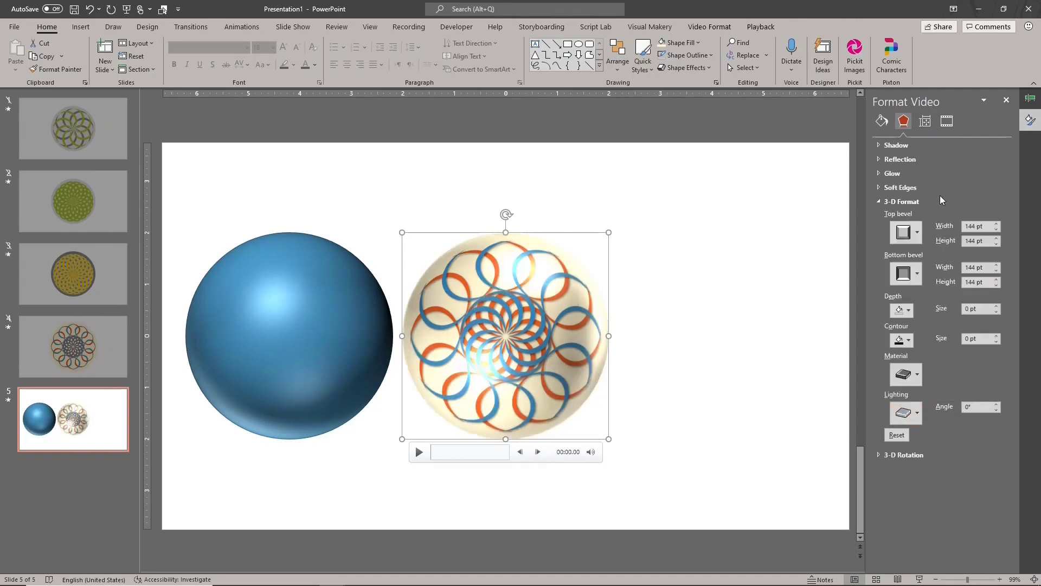
{"action": "left_click", "coordinate": [880, 201]}
- Apply a perspective 3D rotation preset to the video and play it to preview the tilt
{"action": "left_click", "coordinate": [880, 216]}
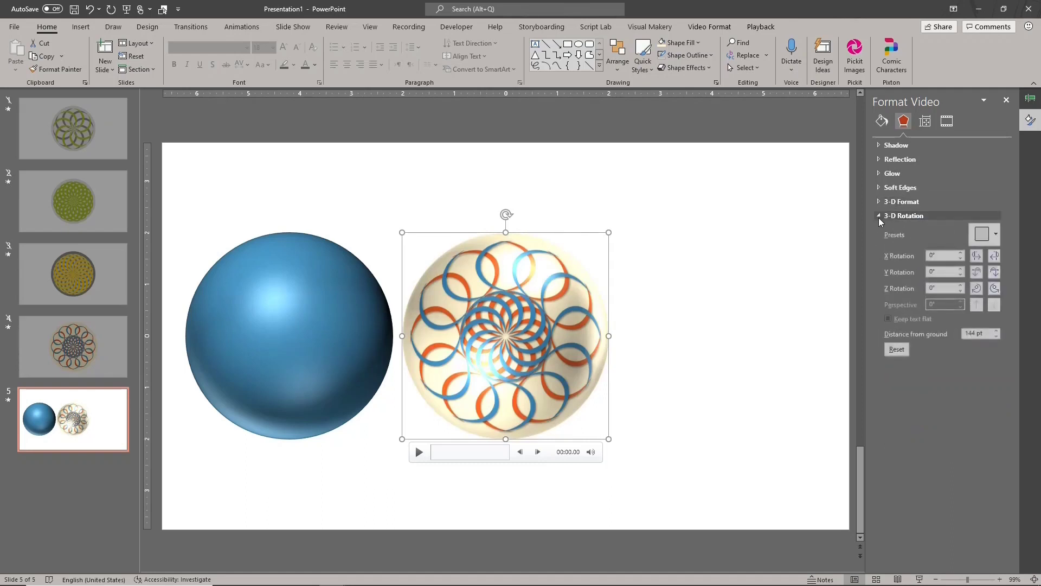
{"action": "left_click", "coordinate": [984, 236]}
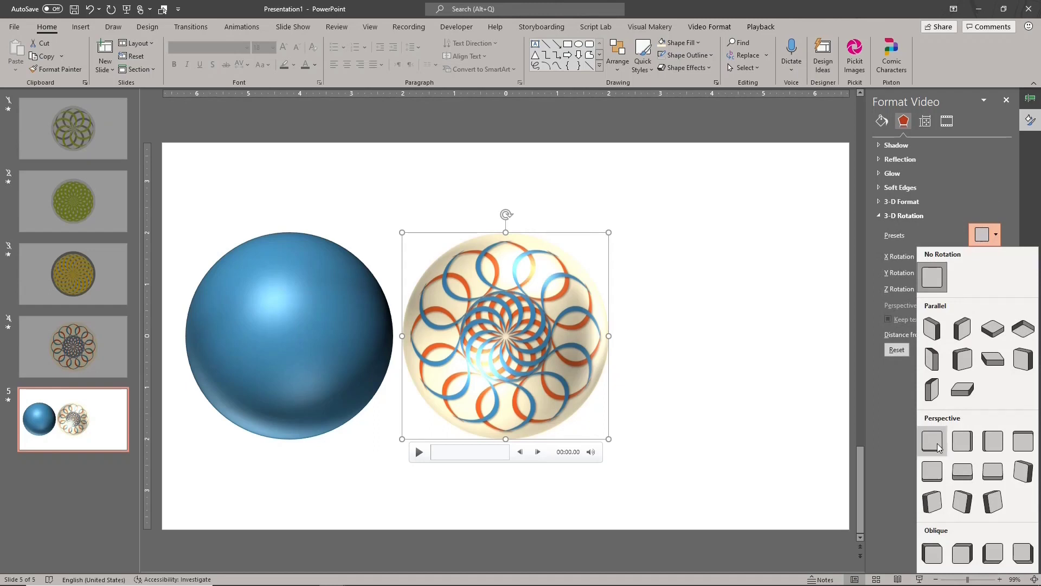
{"action": "left_click", "coordinate": [962, 472]}
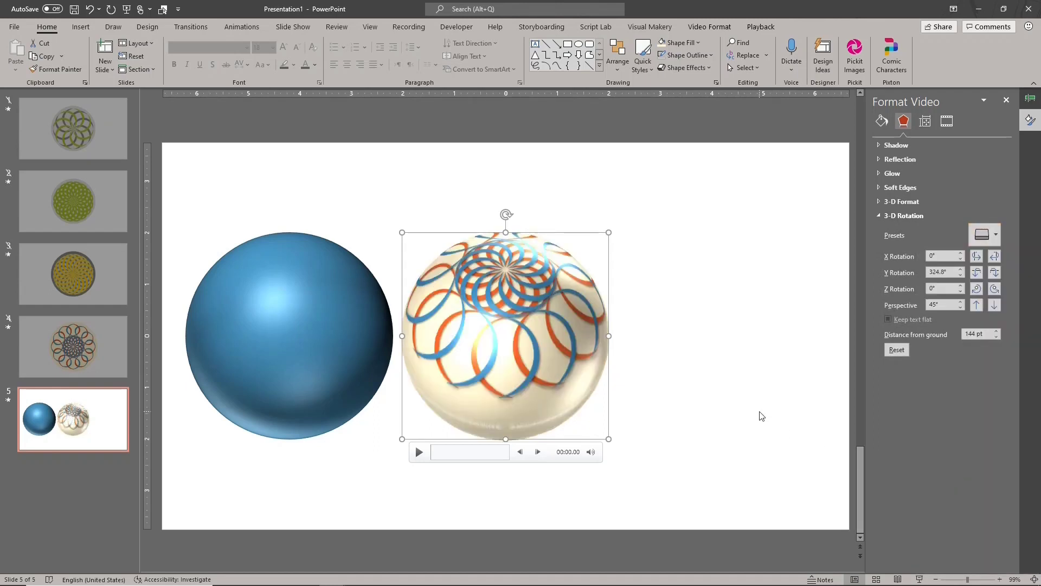
{"action": "left_click", "coordinate": [417, 455]}
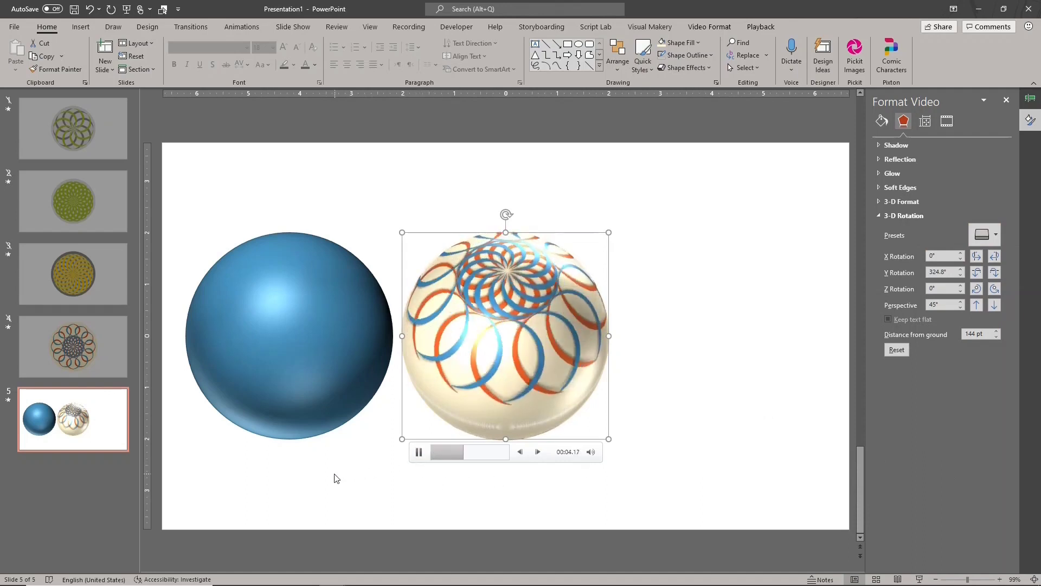
- Apply a top bevel preset to the video and set its width to 120 pt
{"action": "left_click", "coordinate": [879, 201]}
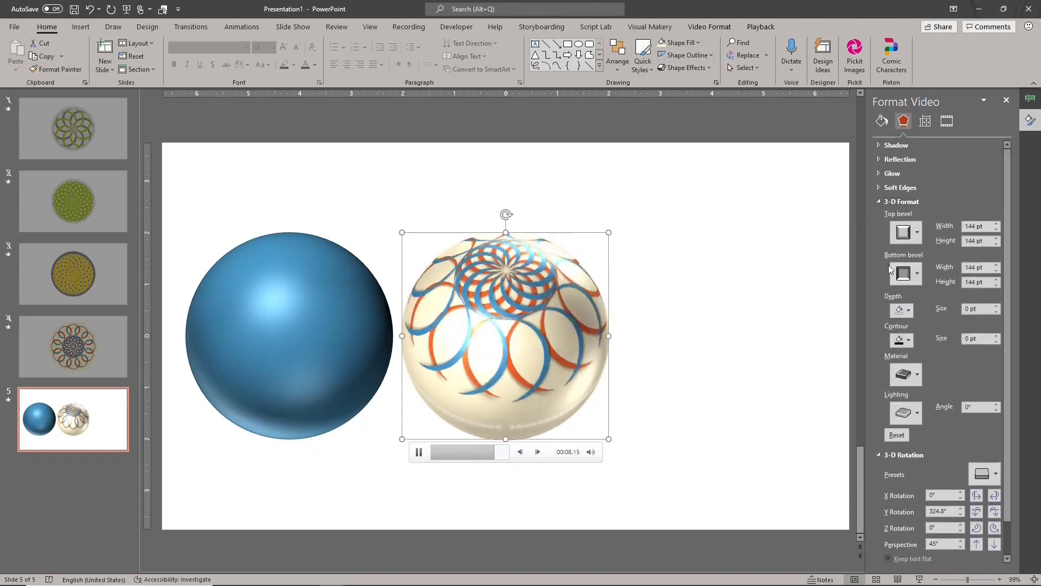
{"action": "left_click", "coordinate": [916, 234]}
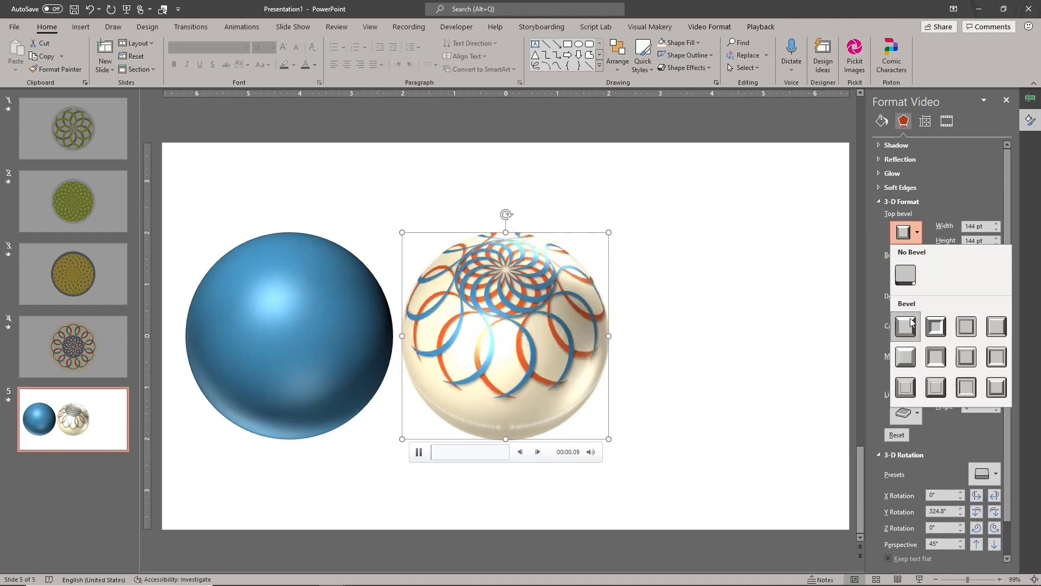
{"action": "left_click", "coordinate": [907, 361]}
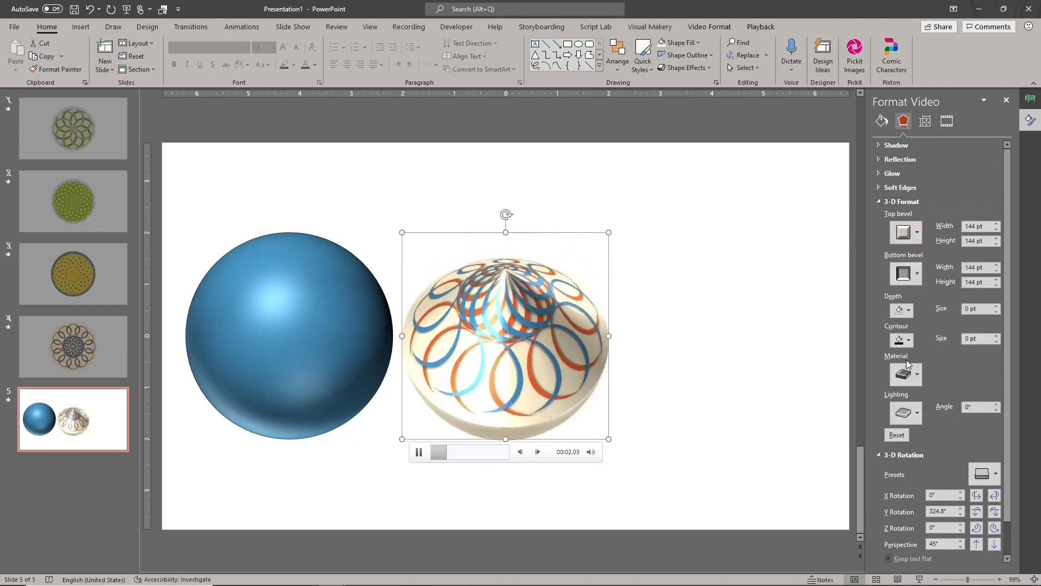
{"action": "double_click", "coordinate": [974, 226]}
{"action": "type", "text": "5"}
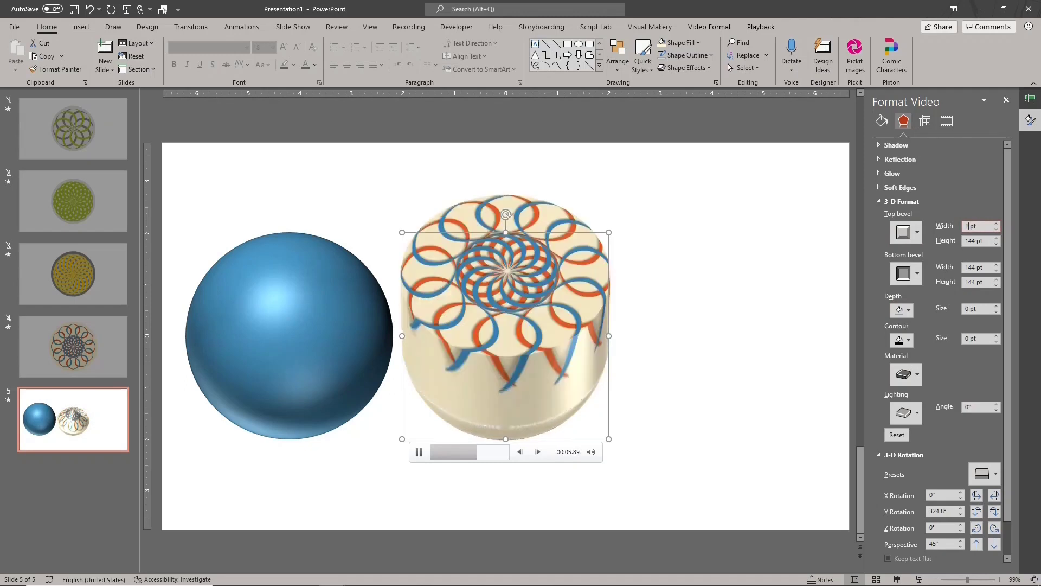
{"action": "type", "text": "120"}
{"action": "key", "text": "Return"}
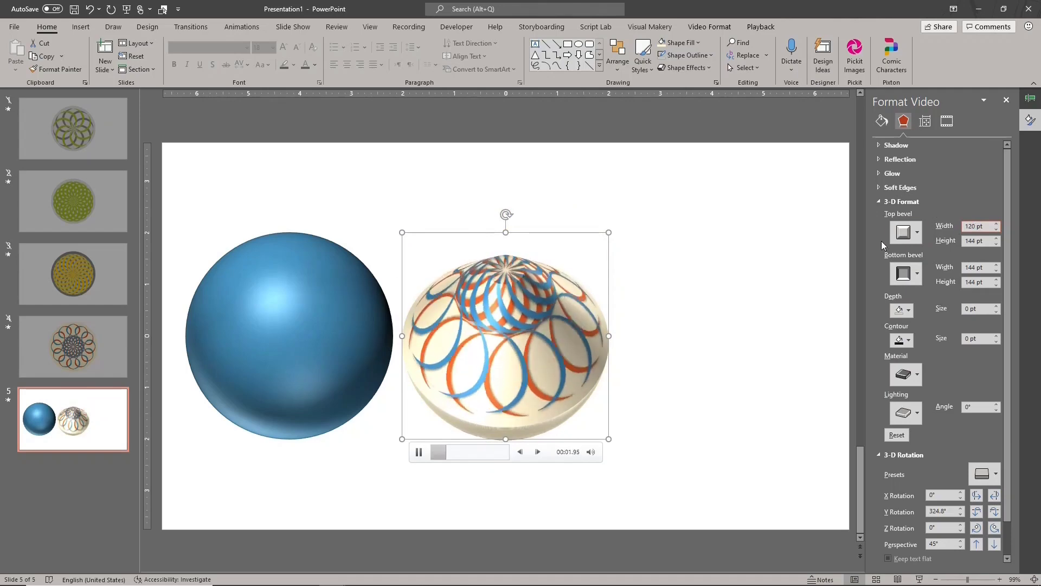
- Switch the top bevel to another preset and narrow its width to 100 pt
{"action": "left_click", "coordinate": [904, 233]}
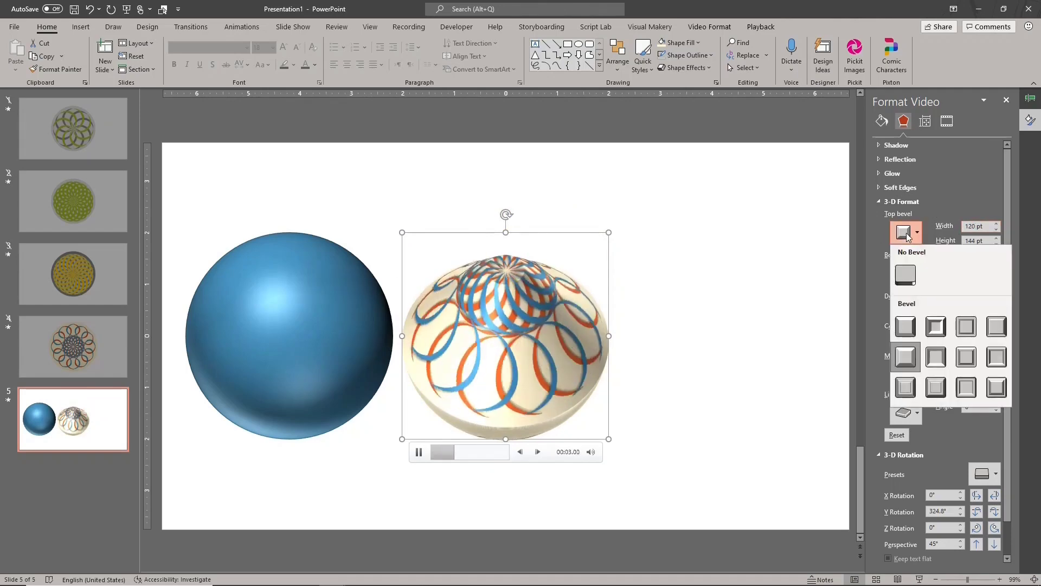
{"action": "left_click", "coordinate": [964, 360]}
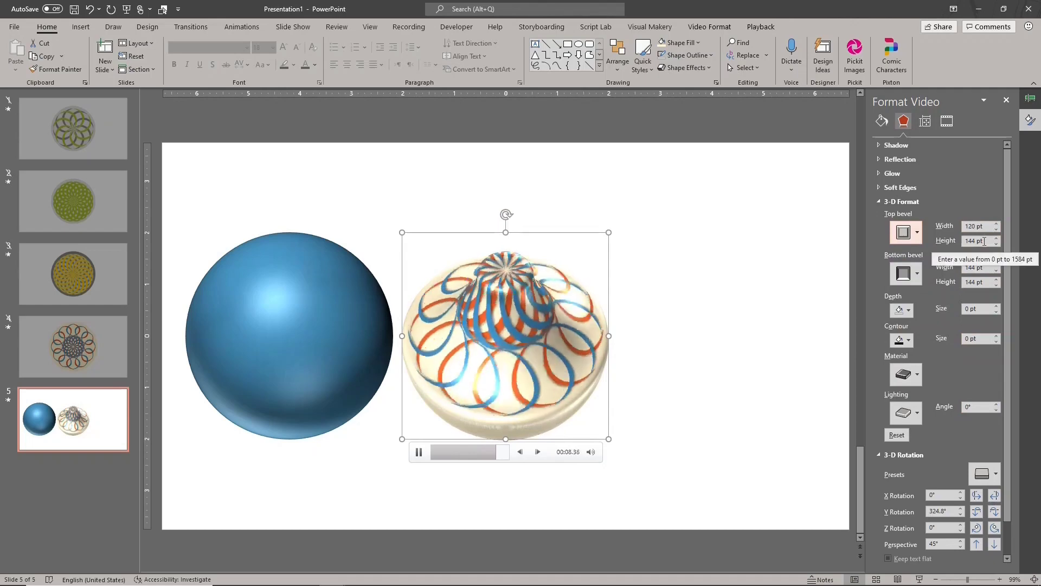
{"action": "left_click", "coordinate": [996, 229]}
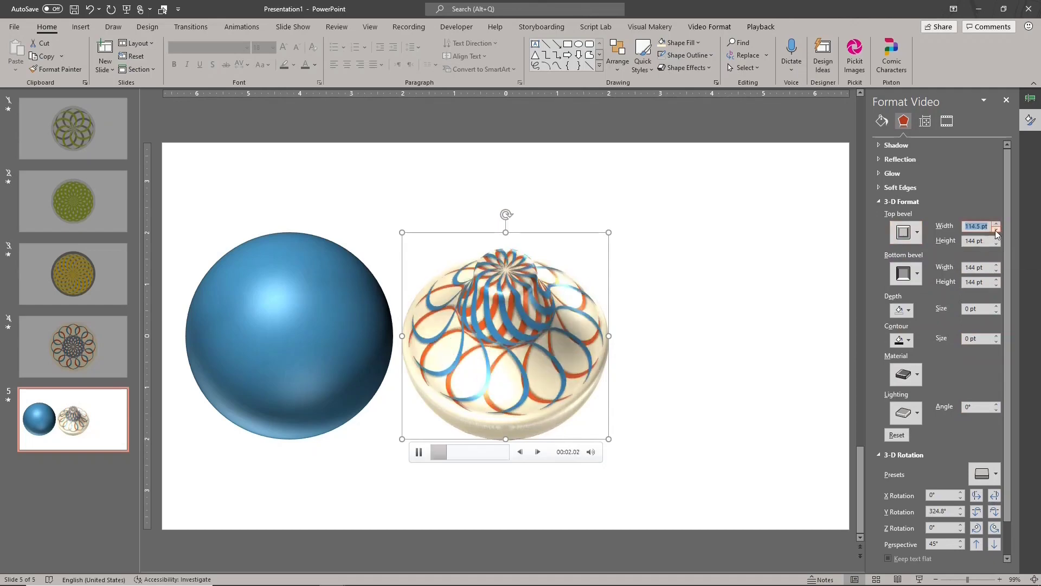
{"action": "left_click", "coordinate": [996, 233]}
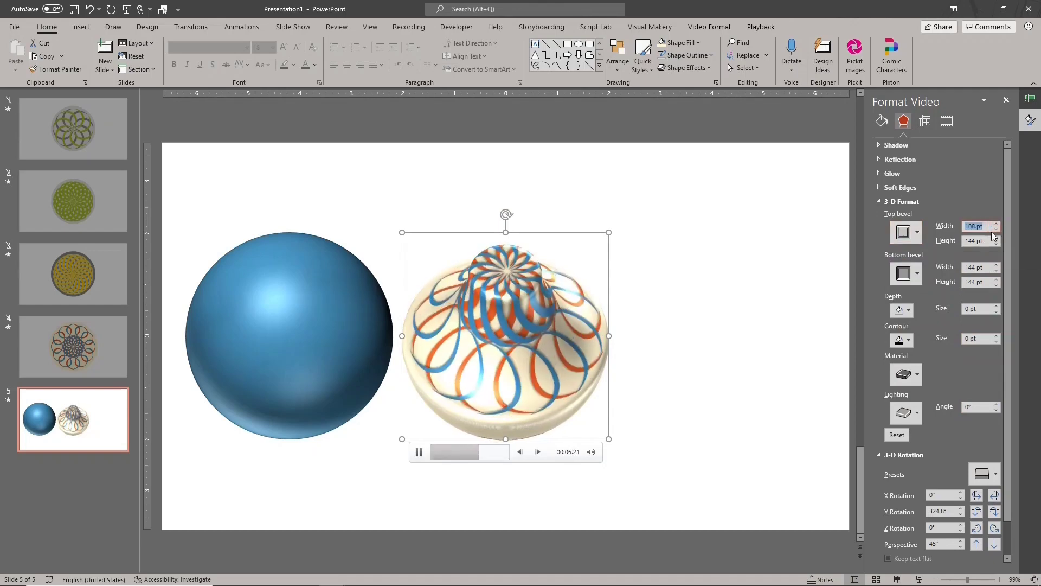
{"action": "left_click", "coordinate": [998, 229]}
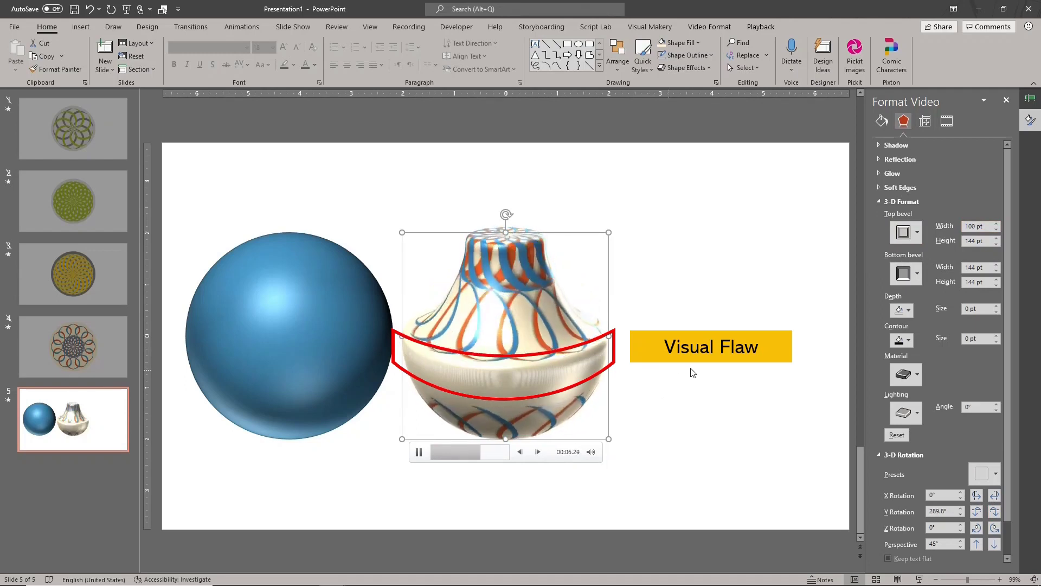
- Deselect the video to inspect the vase shape, then reselect it
{"action": "left_click", "coordinate": [762, 366]}
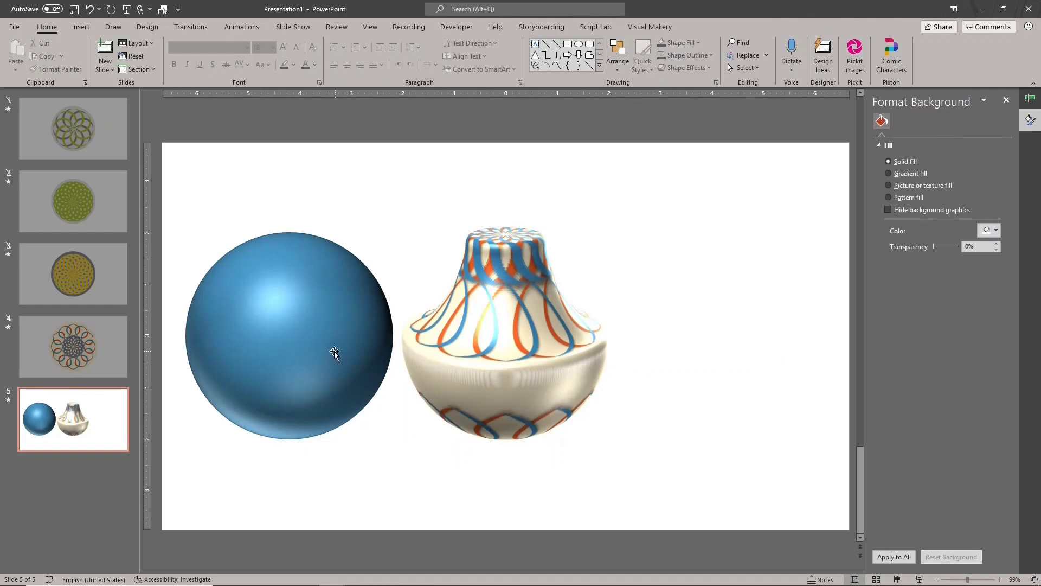
{"action": "left_click", "coordinate": [509, 344]}
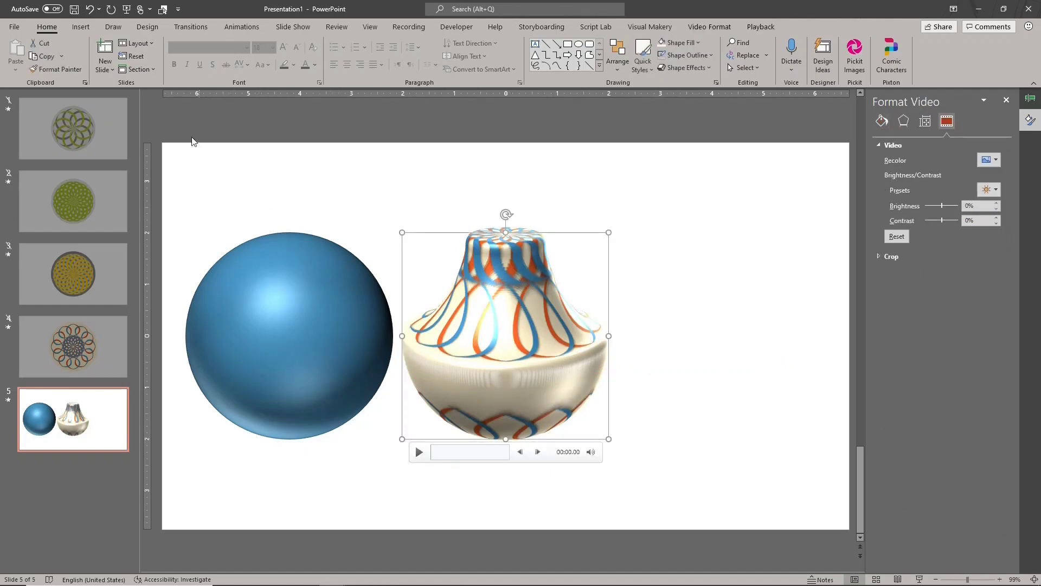
- Copy the vase's 3D formatting onto the blue sphere and send it to the back
{"action": "left_click", "coordinate": [79, 72]}
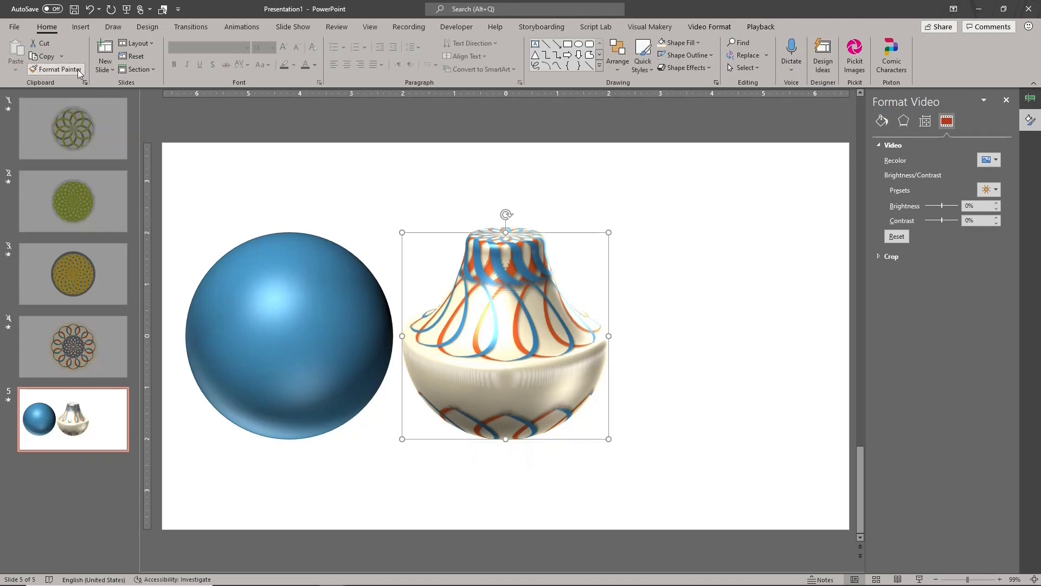
{"action": "left_click", "coordinate": [271, 266]}
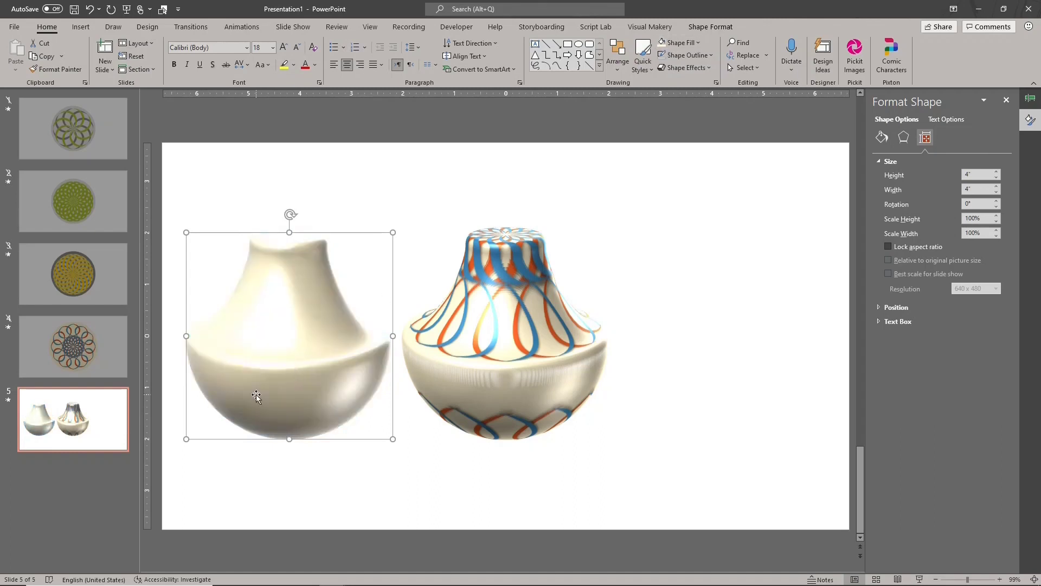
{"action": "left_click", "coordinate": [618, 59]}
{"action": "left_click", "coordinate": [644, 117]}
- Place the cream vase directly behind the patterned vase and reselect the video
{"action": "left_click_drag", "start_coordinate": [268, 390], "coordinate": [485, 387]}
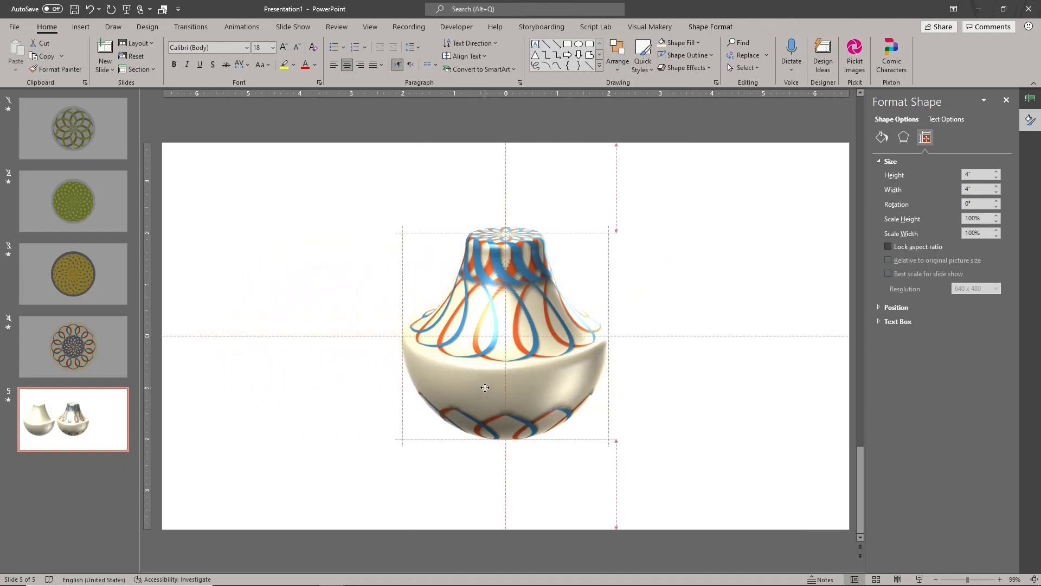
{"action": "left_click", "coordinate": [691, 372]}
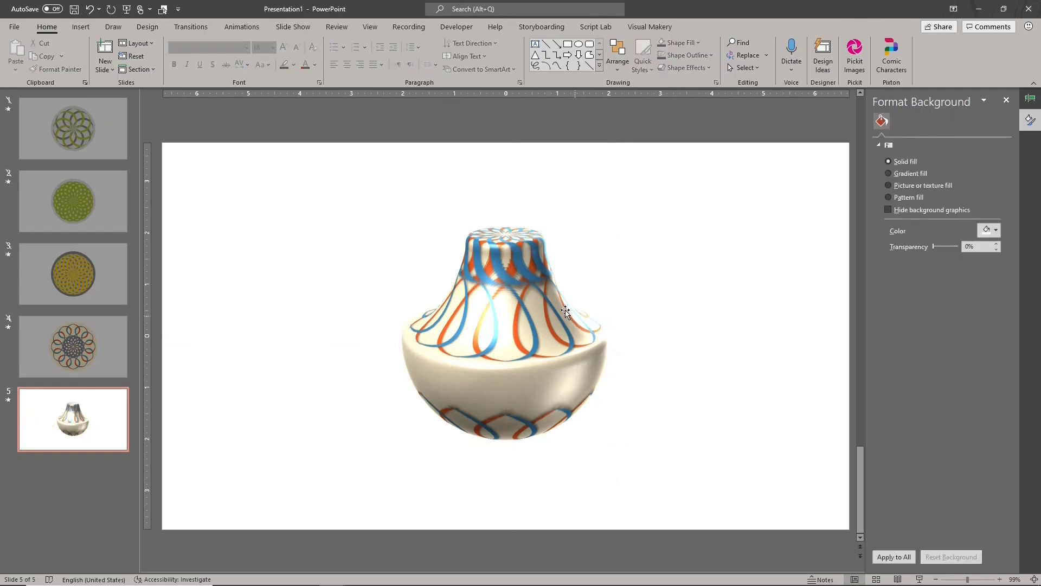
{"action": "left_click", "coordinate": [540, 291]}
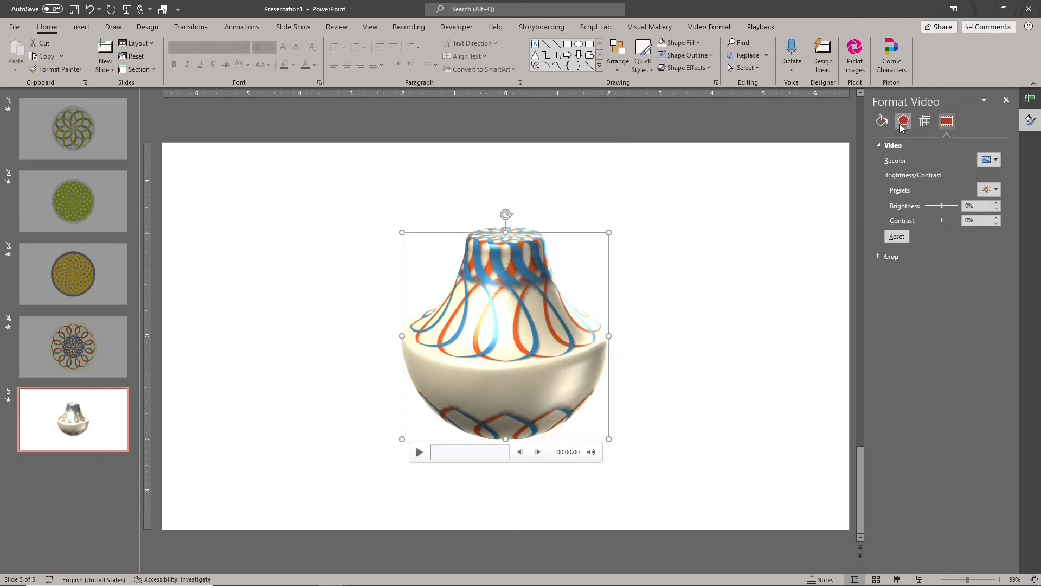
{"action": "left_click", "coordinate": [903, 122]}
- Select both stacked vases and widen their top bevel to 127 pt
{"action": "mouse_move", "coordinate": [333, 187]}
{"action": "left_mouse_down"}
{"action": "mouse_move", "coordinate": [686, 510]}
{"action": "mouse_move", "coordinate": [674, 496]}
{"action": "left_mouse_up"}
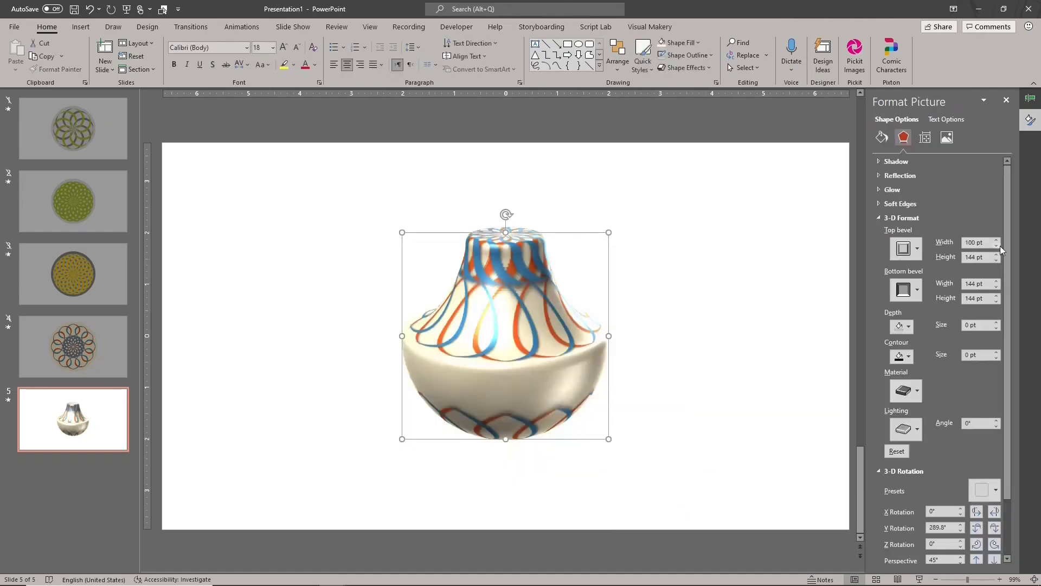
{"action": "left_click", "coordinate": [997, 240]}
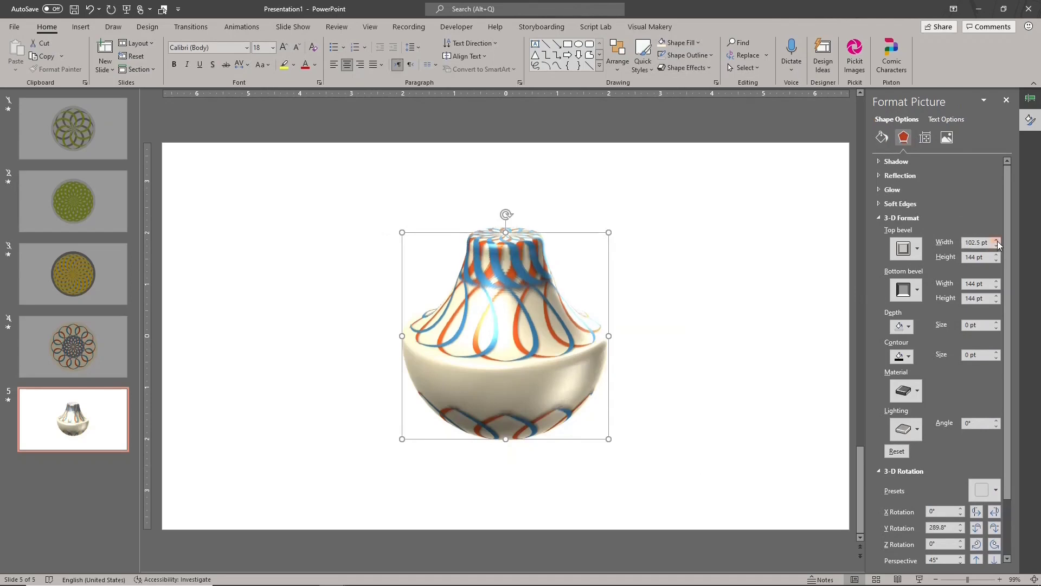
{"action": "left_click", "coordinate": [997, 241]}
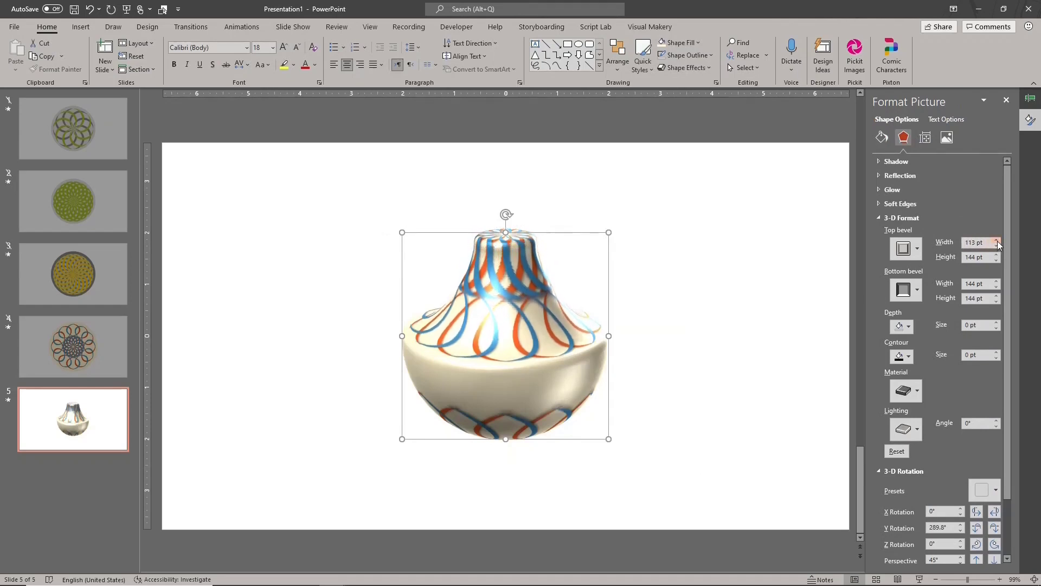
{"action": "left_click", "coordinate": [997, 241]}
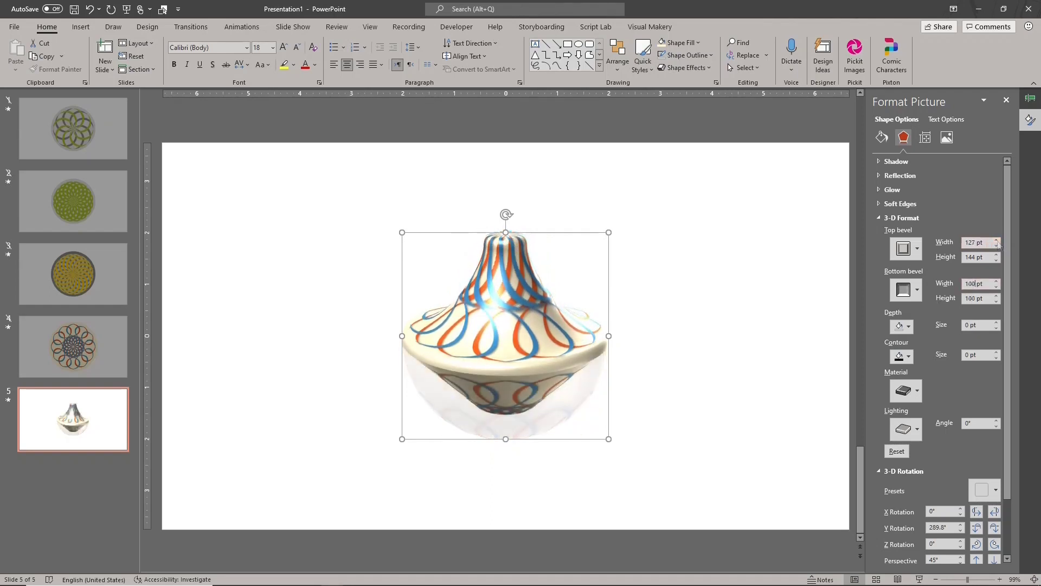
- Set the bottom bevel to 70×130 pt and the top bevel height to 160 pt
{"action": "triple_click", "coordinate": [973, 283]}
{"action": "type", "text": "70"}
{"action": "key", "text": "Return"}
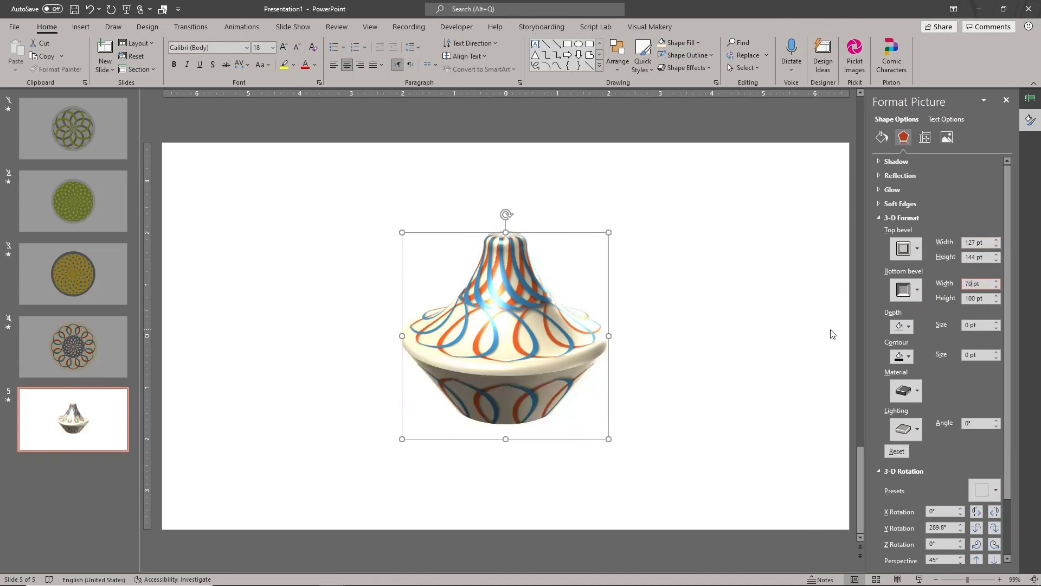
{"action": "type", "text": "130"}
{"action": "key", "text": "Return"}
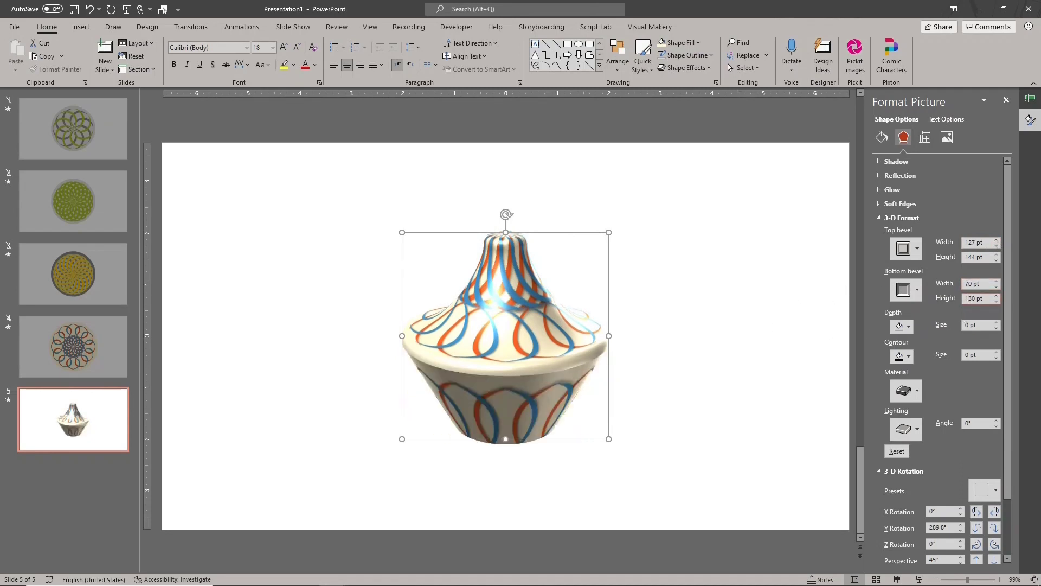
{"action": "triple_click", "coordinate": [975, 257]}
{"action": "type", "text": "160"}
{"action": "key", "text": "Return"}
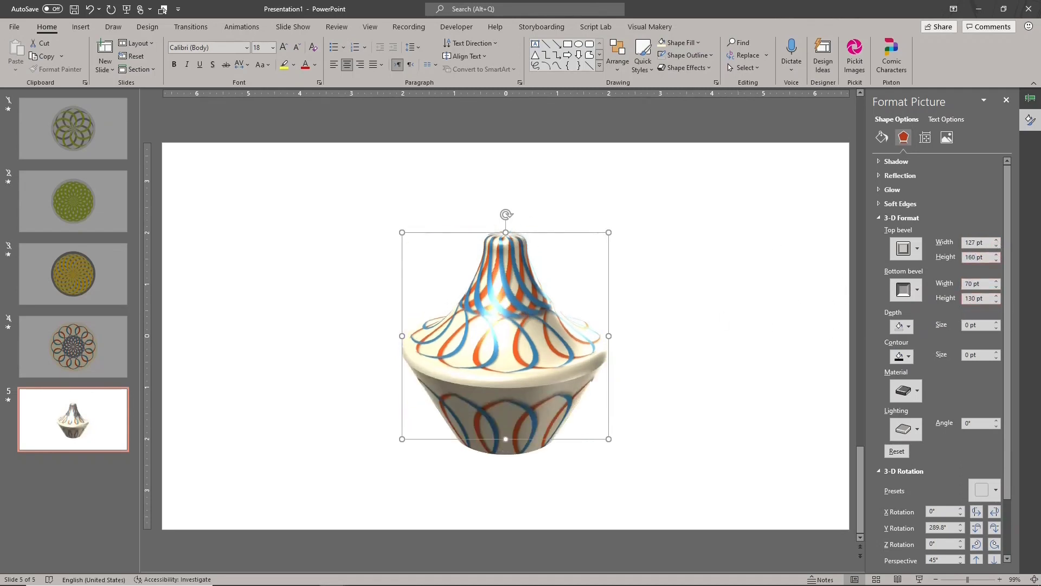
{"action": "left_click", "coordinate": [799, 282]}
- Set the slide background colour to a dark grey swatch
{"action": "left_click", "coordinate": [989, 233]}
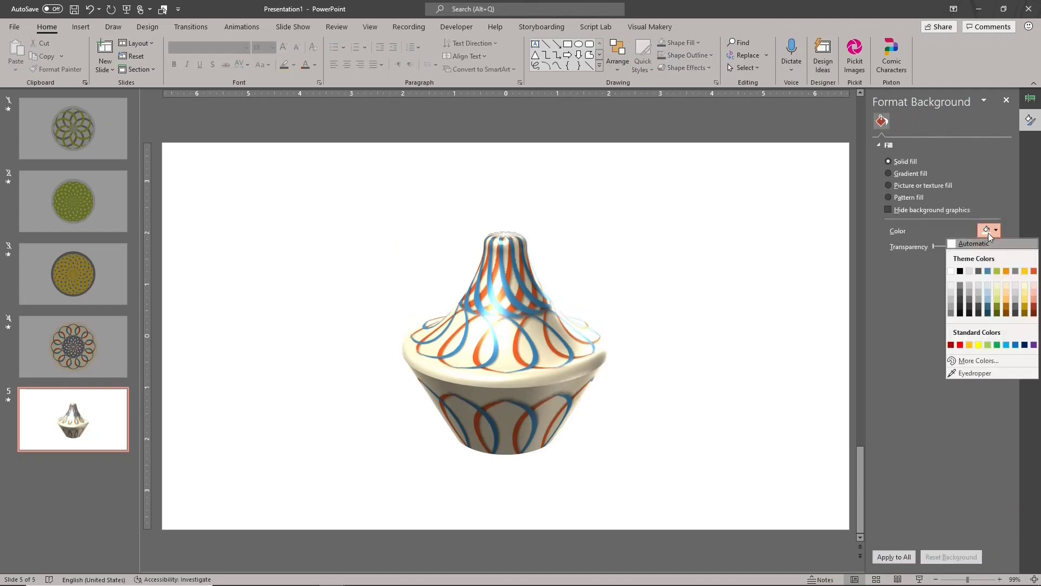
{"action": "left_click", "coordinate": [977, 271]}
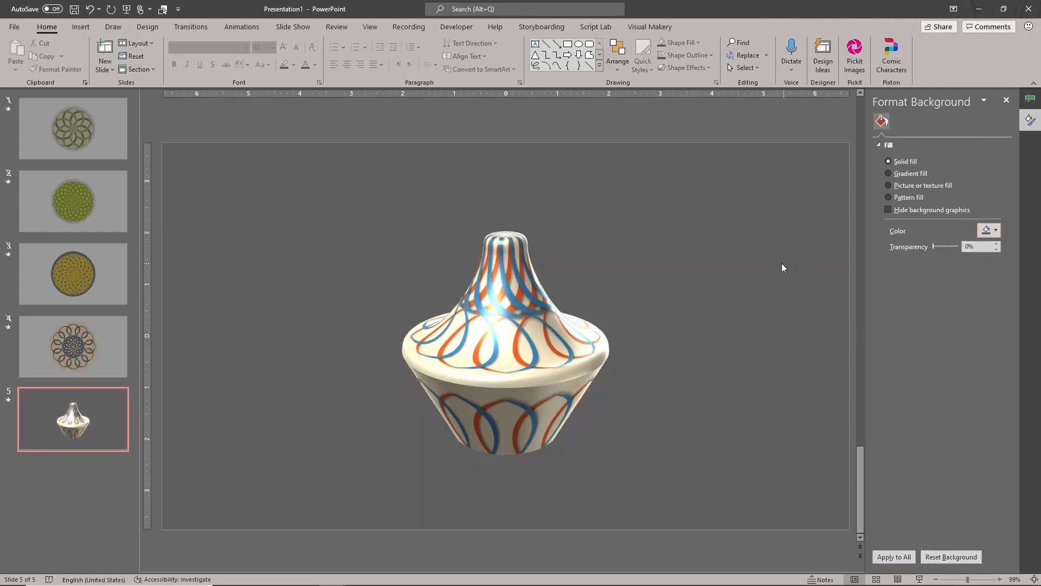